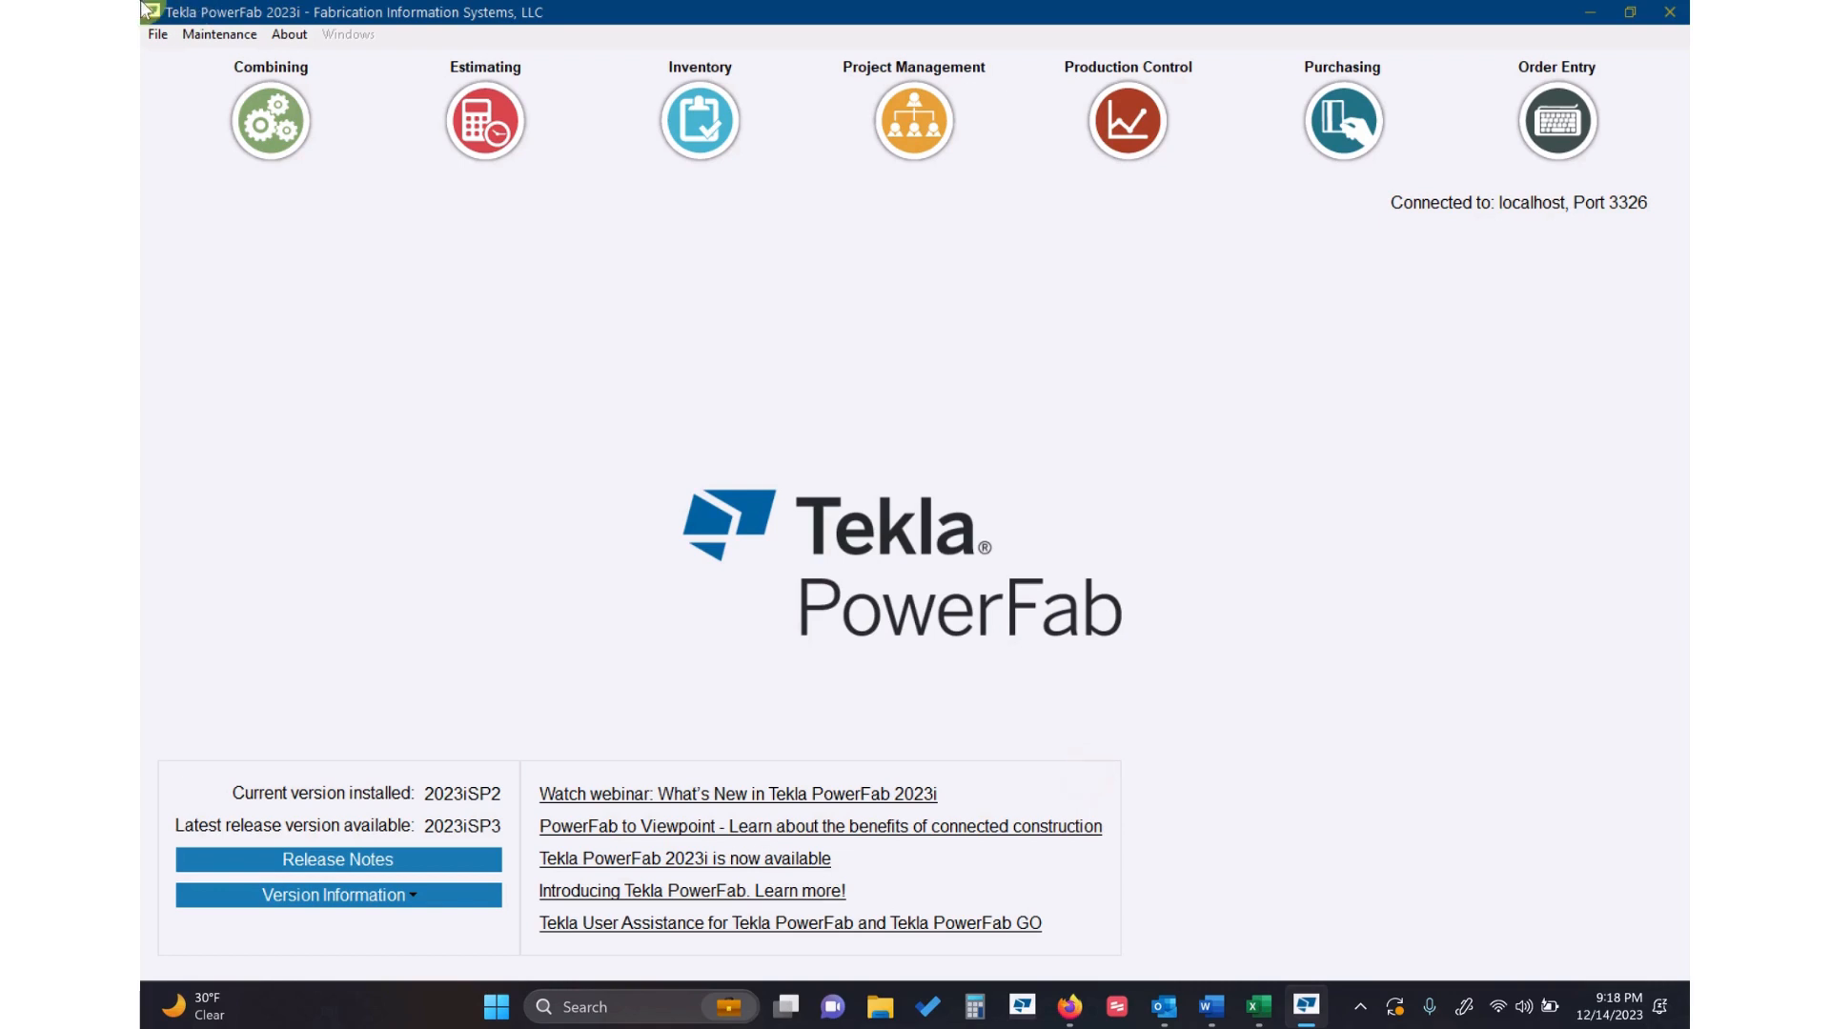
Open the burn type list from the burn settings in estimating labor maintenance.
{"action": "left_click", "coordinate": [214, 30]}
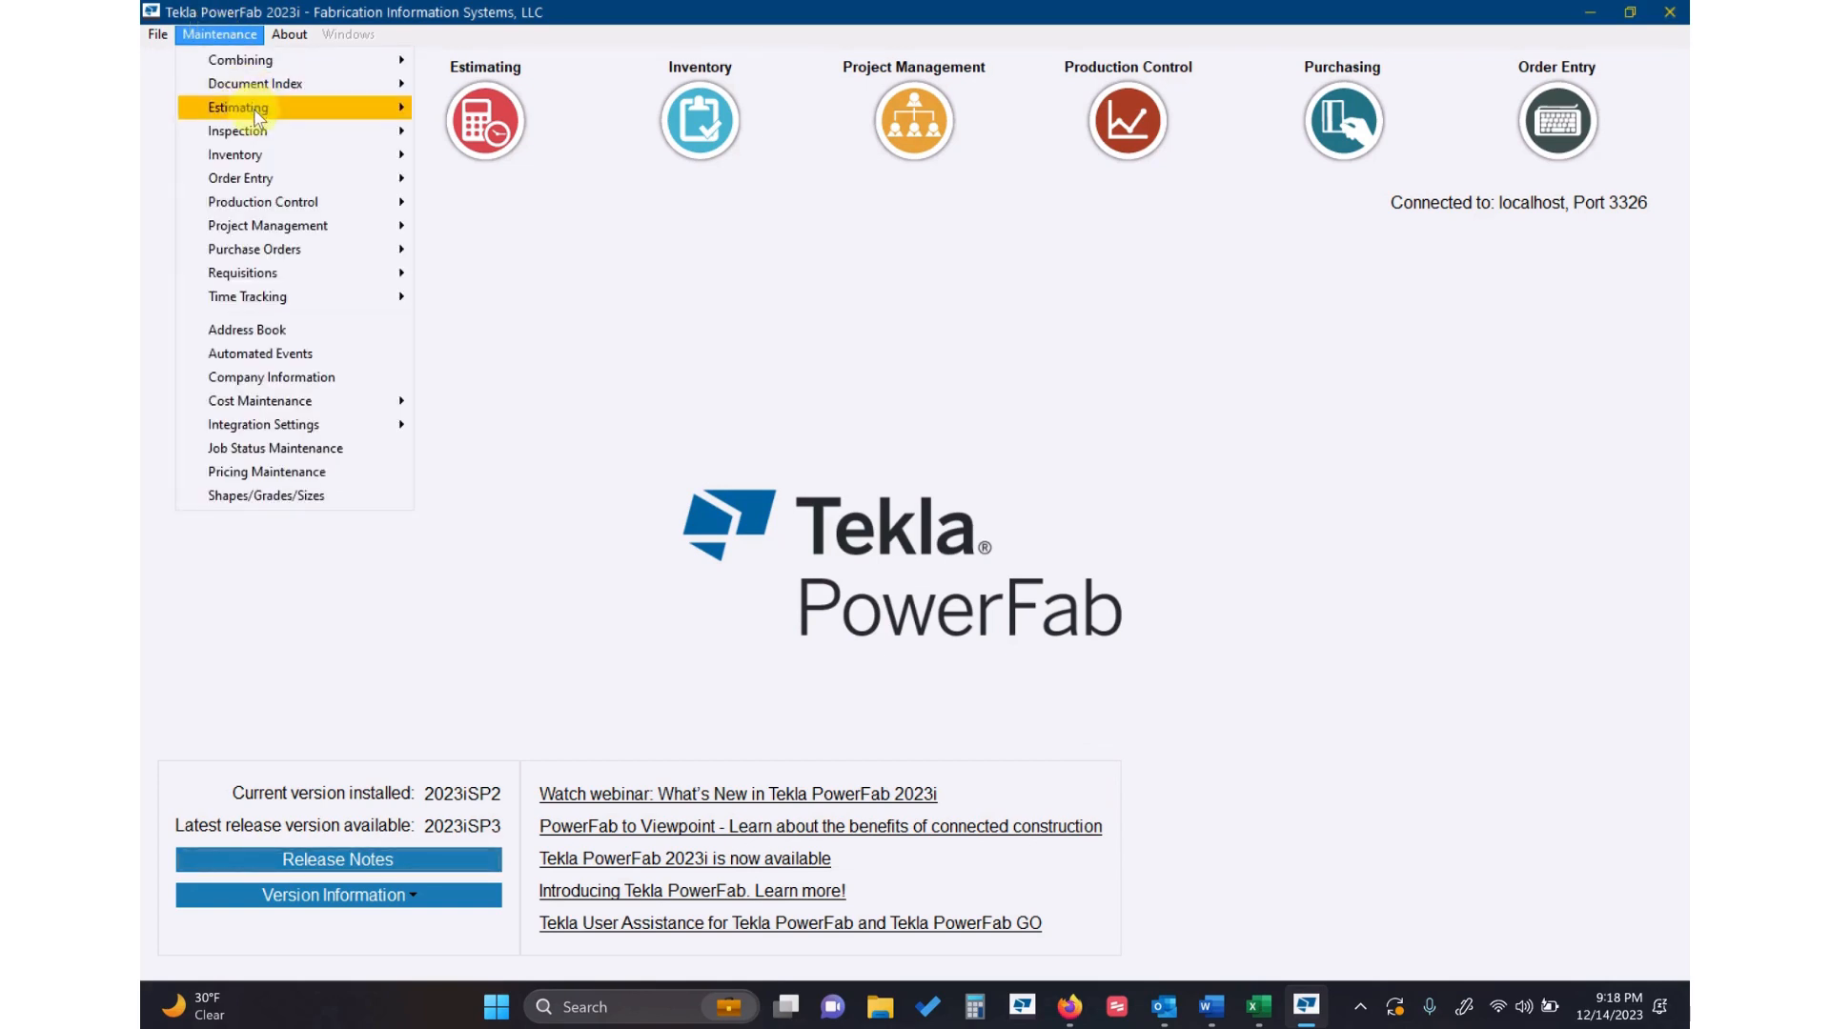
{"action": "mouse_move", "coordinate": [238, 108]}
{"action": "mouse_move", "coordinate": [534, 250]}
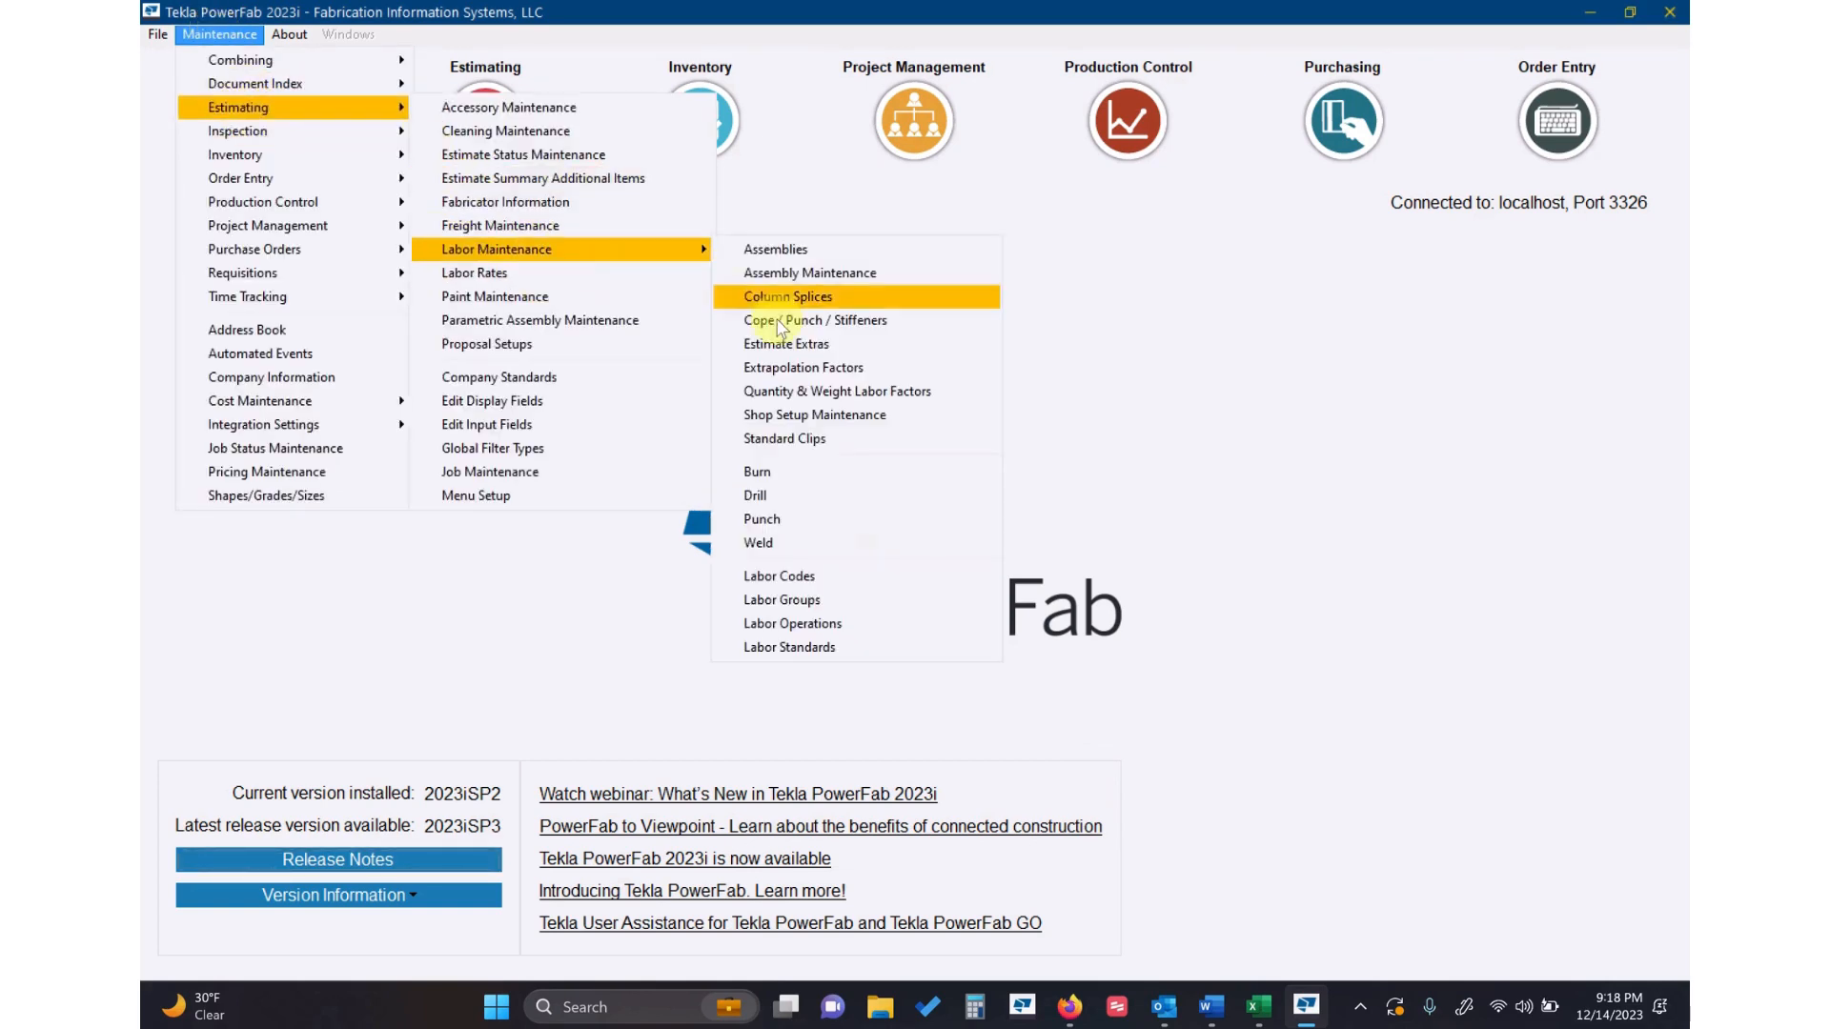
{"action": "left_click", "coordinate": [793, 474]}
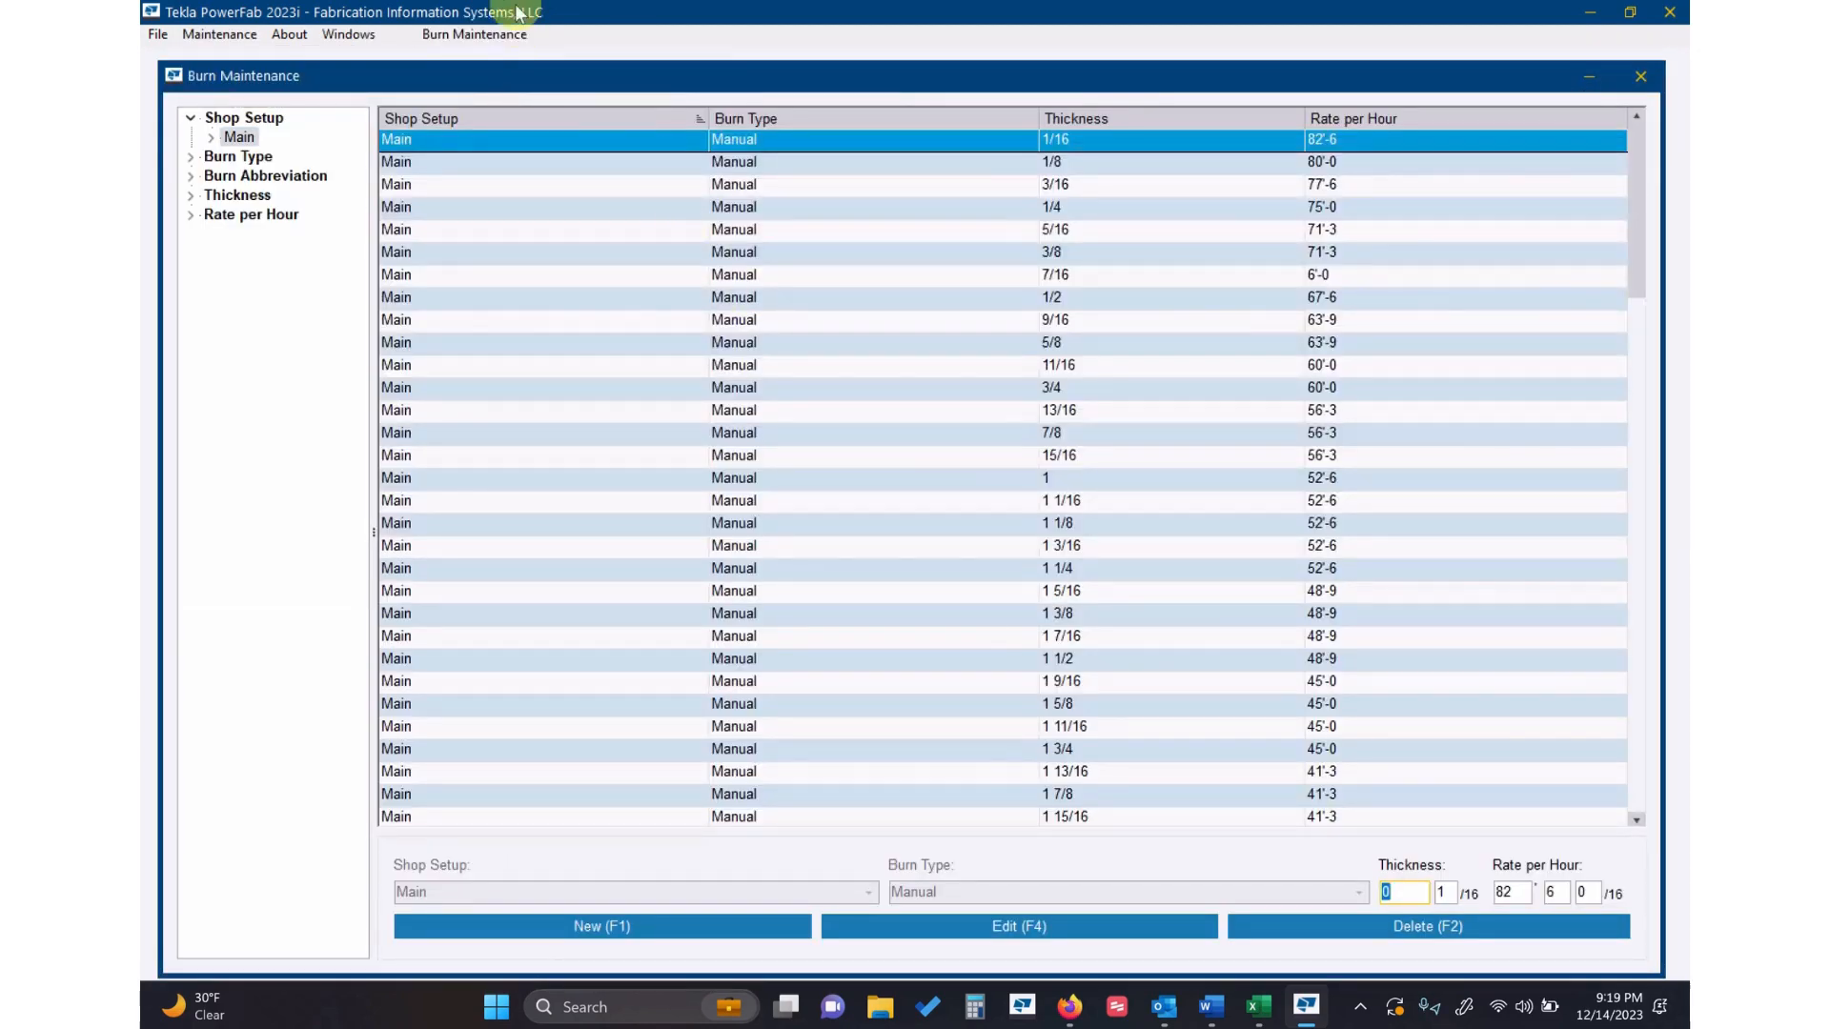
{"action": "left_click", "coordinate": [494, 38]}
{"action": "left_click", "coordinate": [482, 57]}
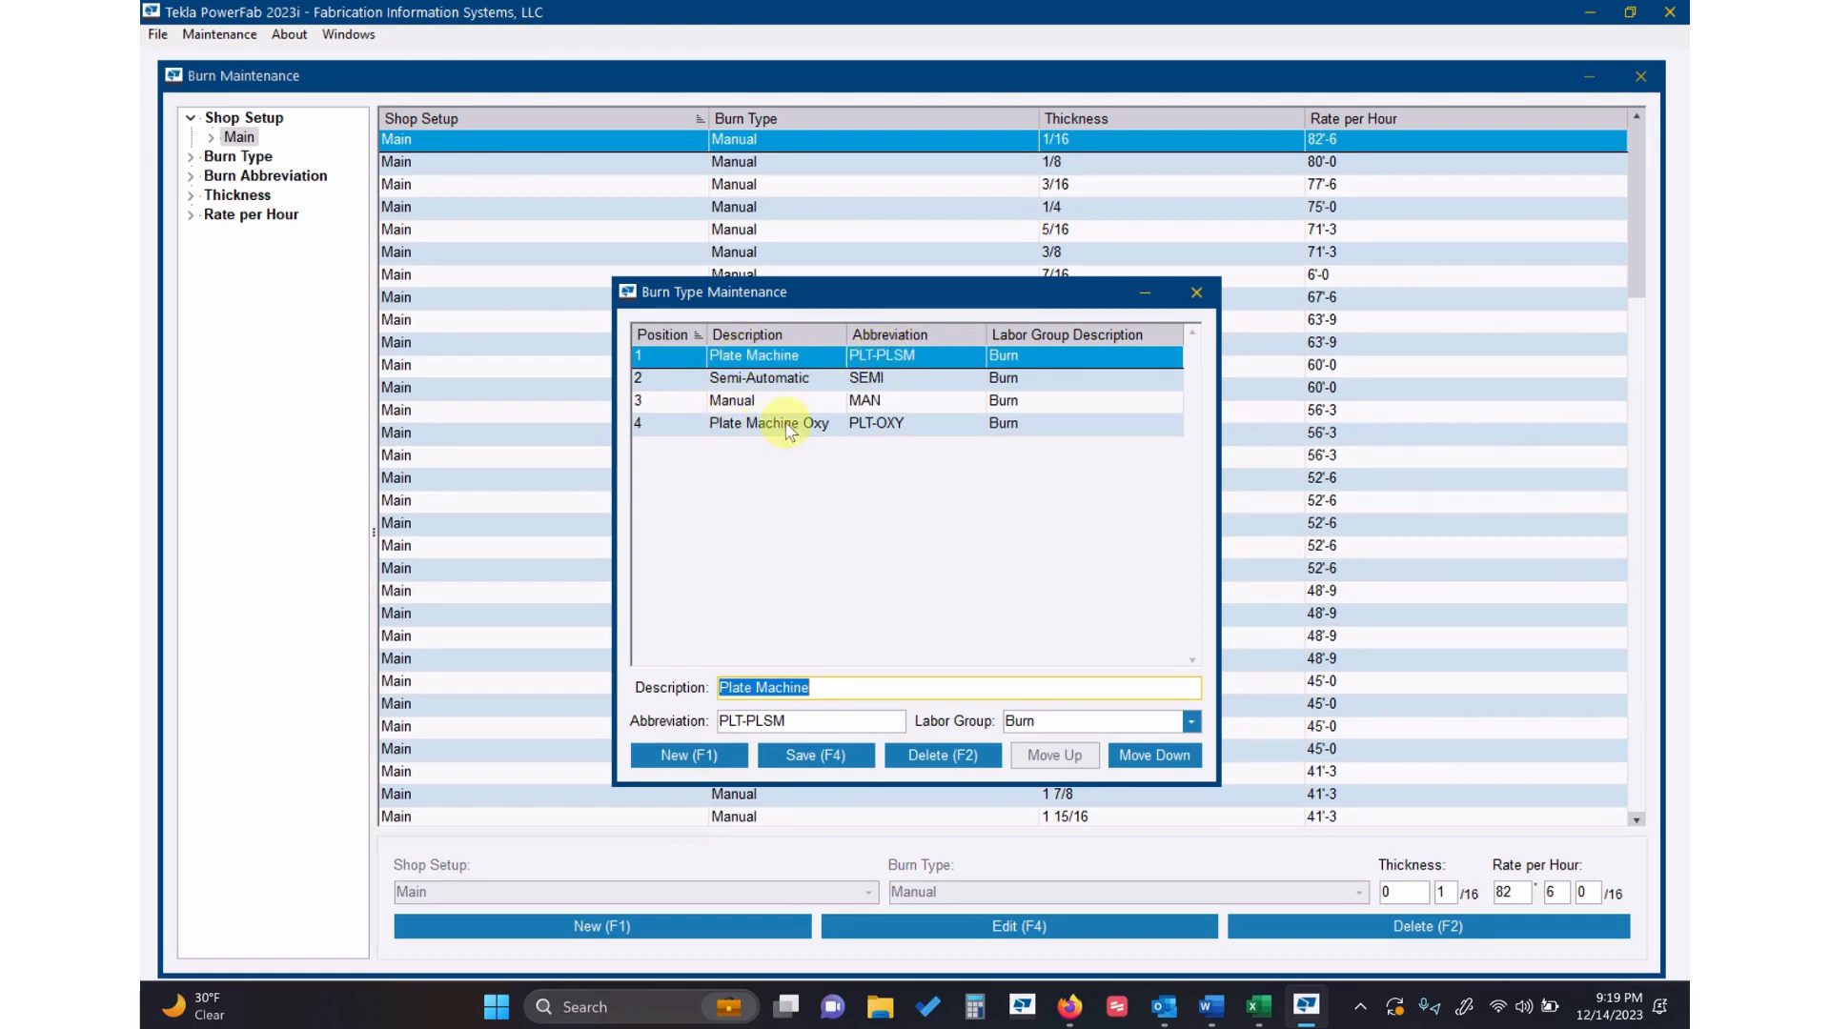
Rename the Plate Machine burn type to Plate Machine Plasma, save it, and close both burn maintenance windows.
{"action": "left_click", "coordinate": [849, 683]}
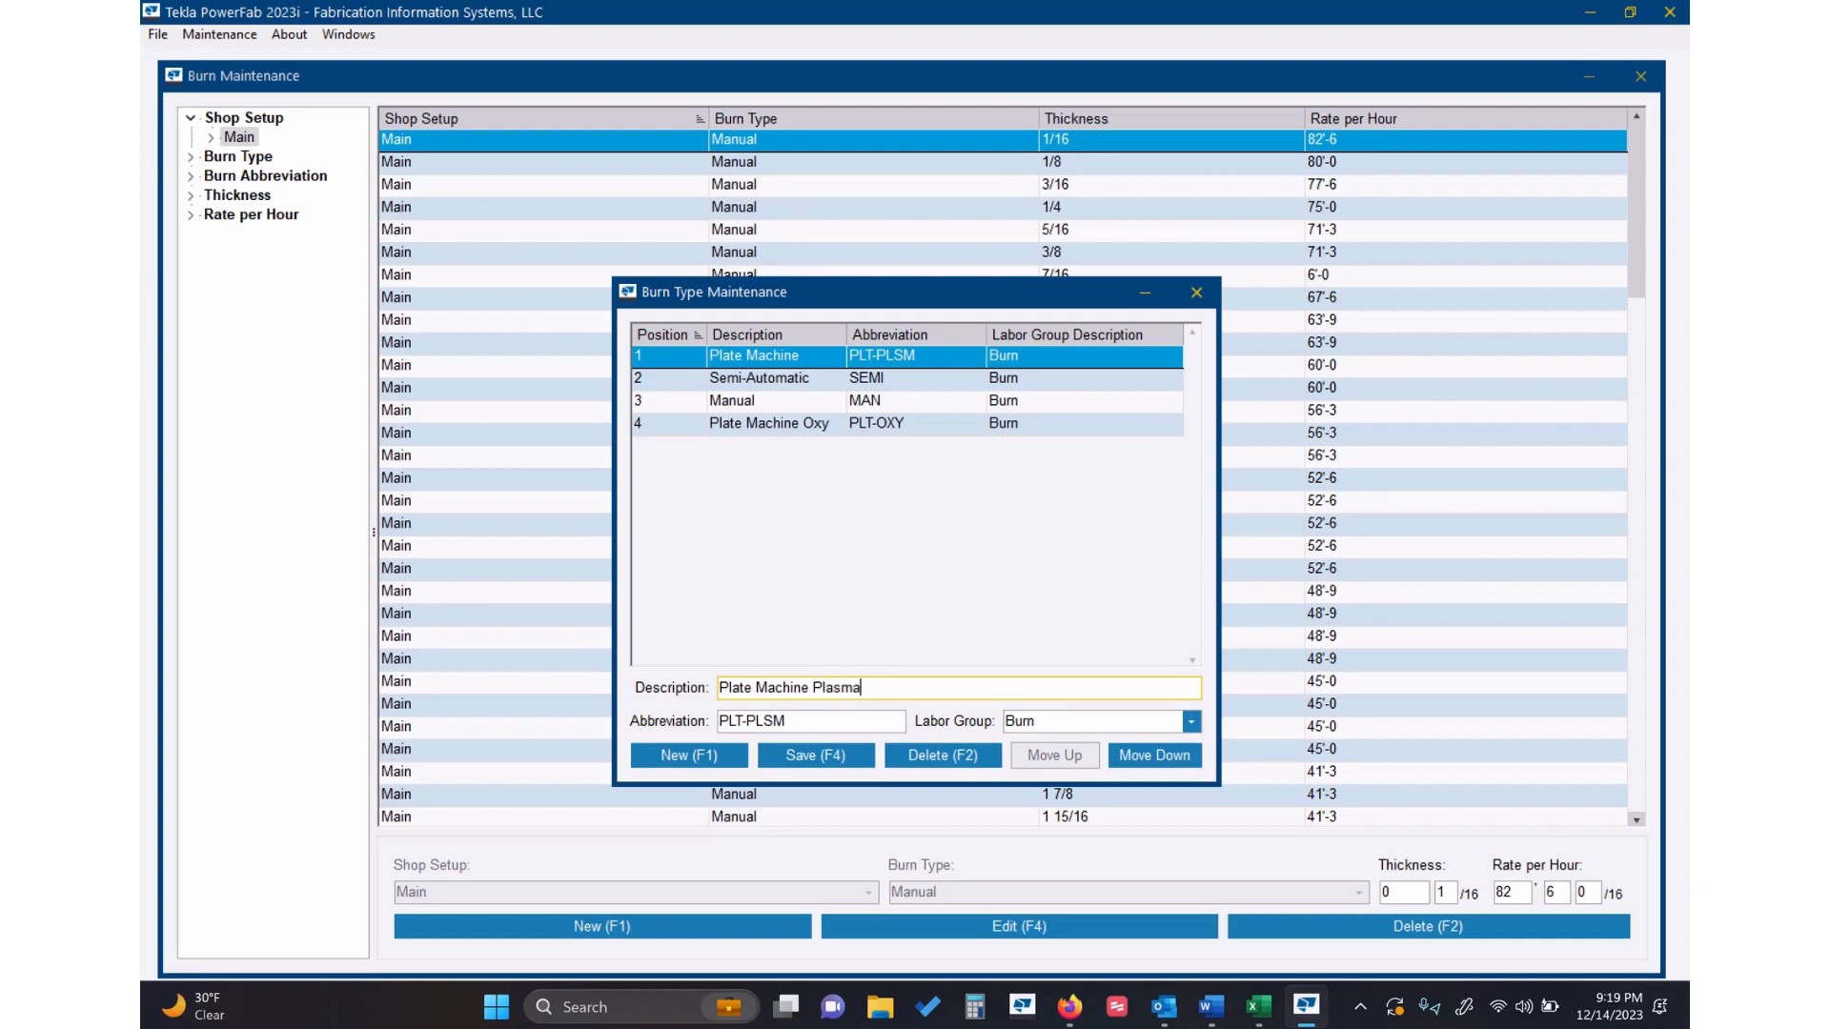
{"action": "key", "text": "Tab"}
{"action": "left_click", "coordinate": [794, 757]}
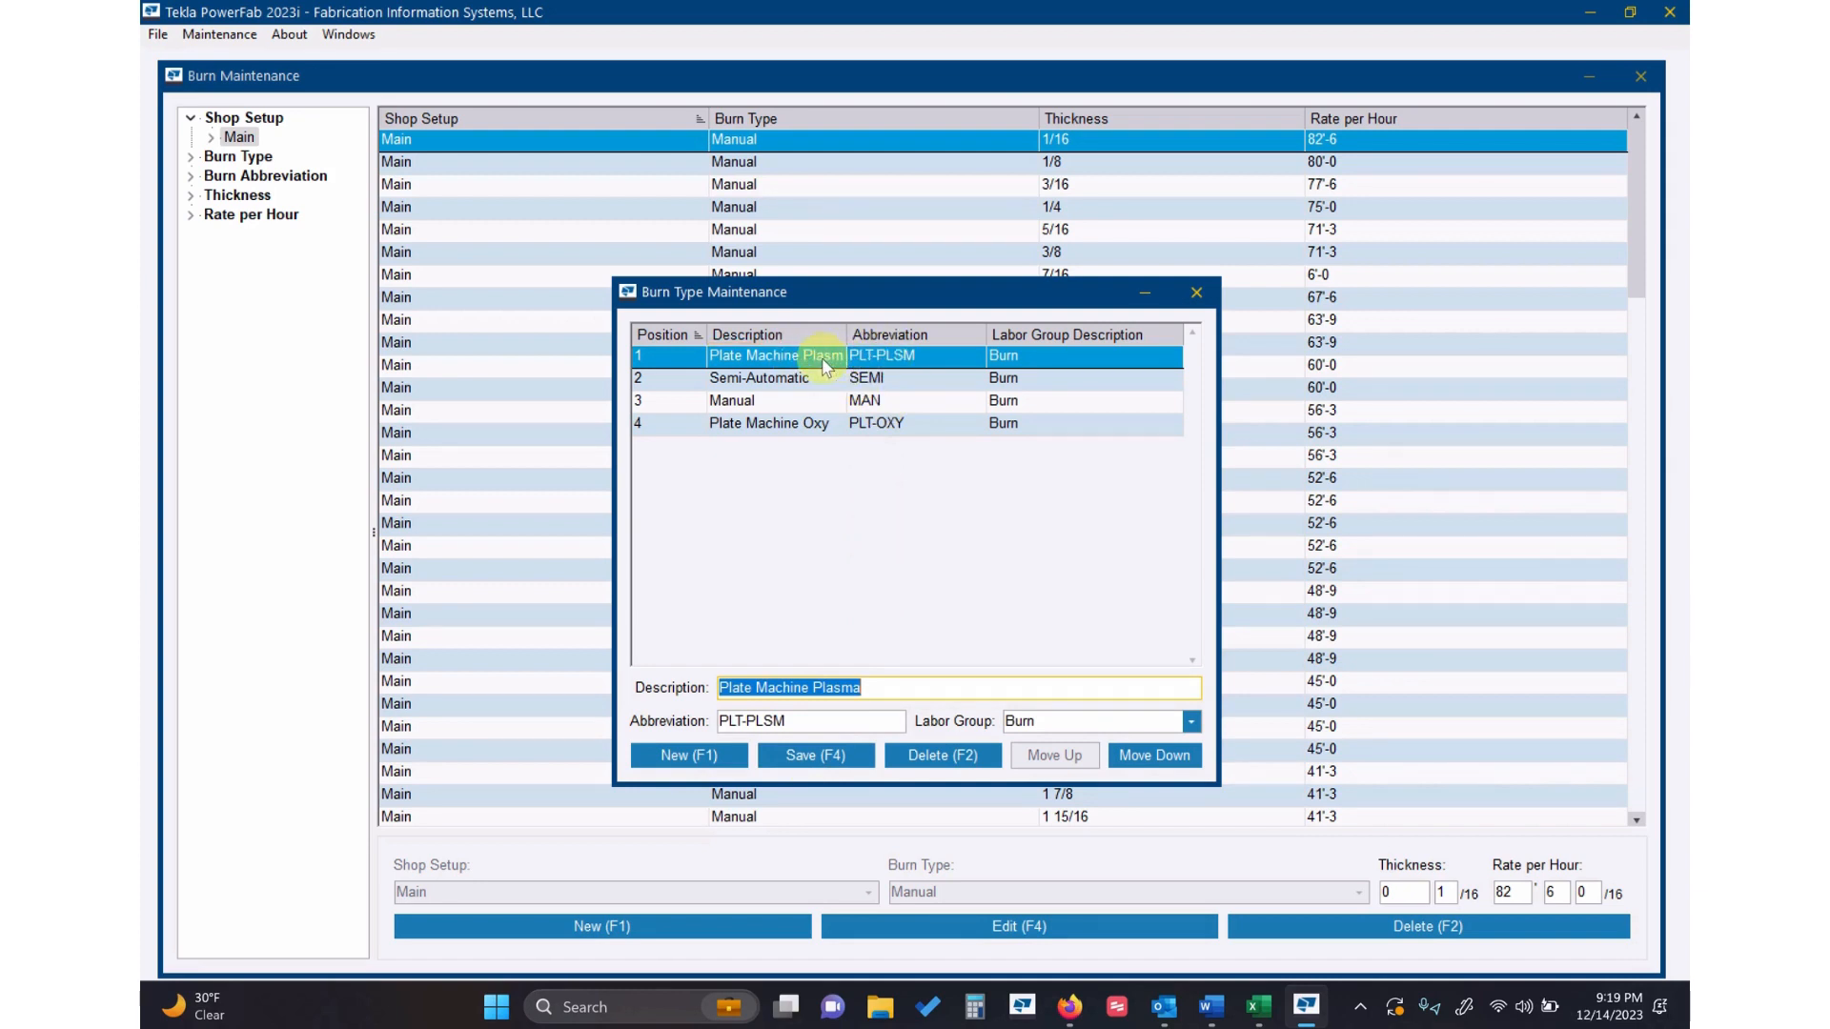
{"action": "left_click", "coordinate": [811, 425]}
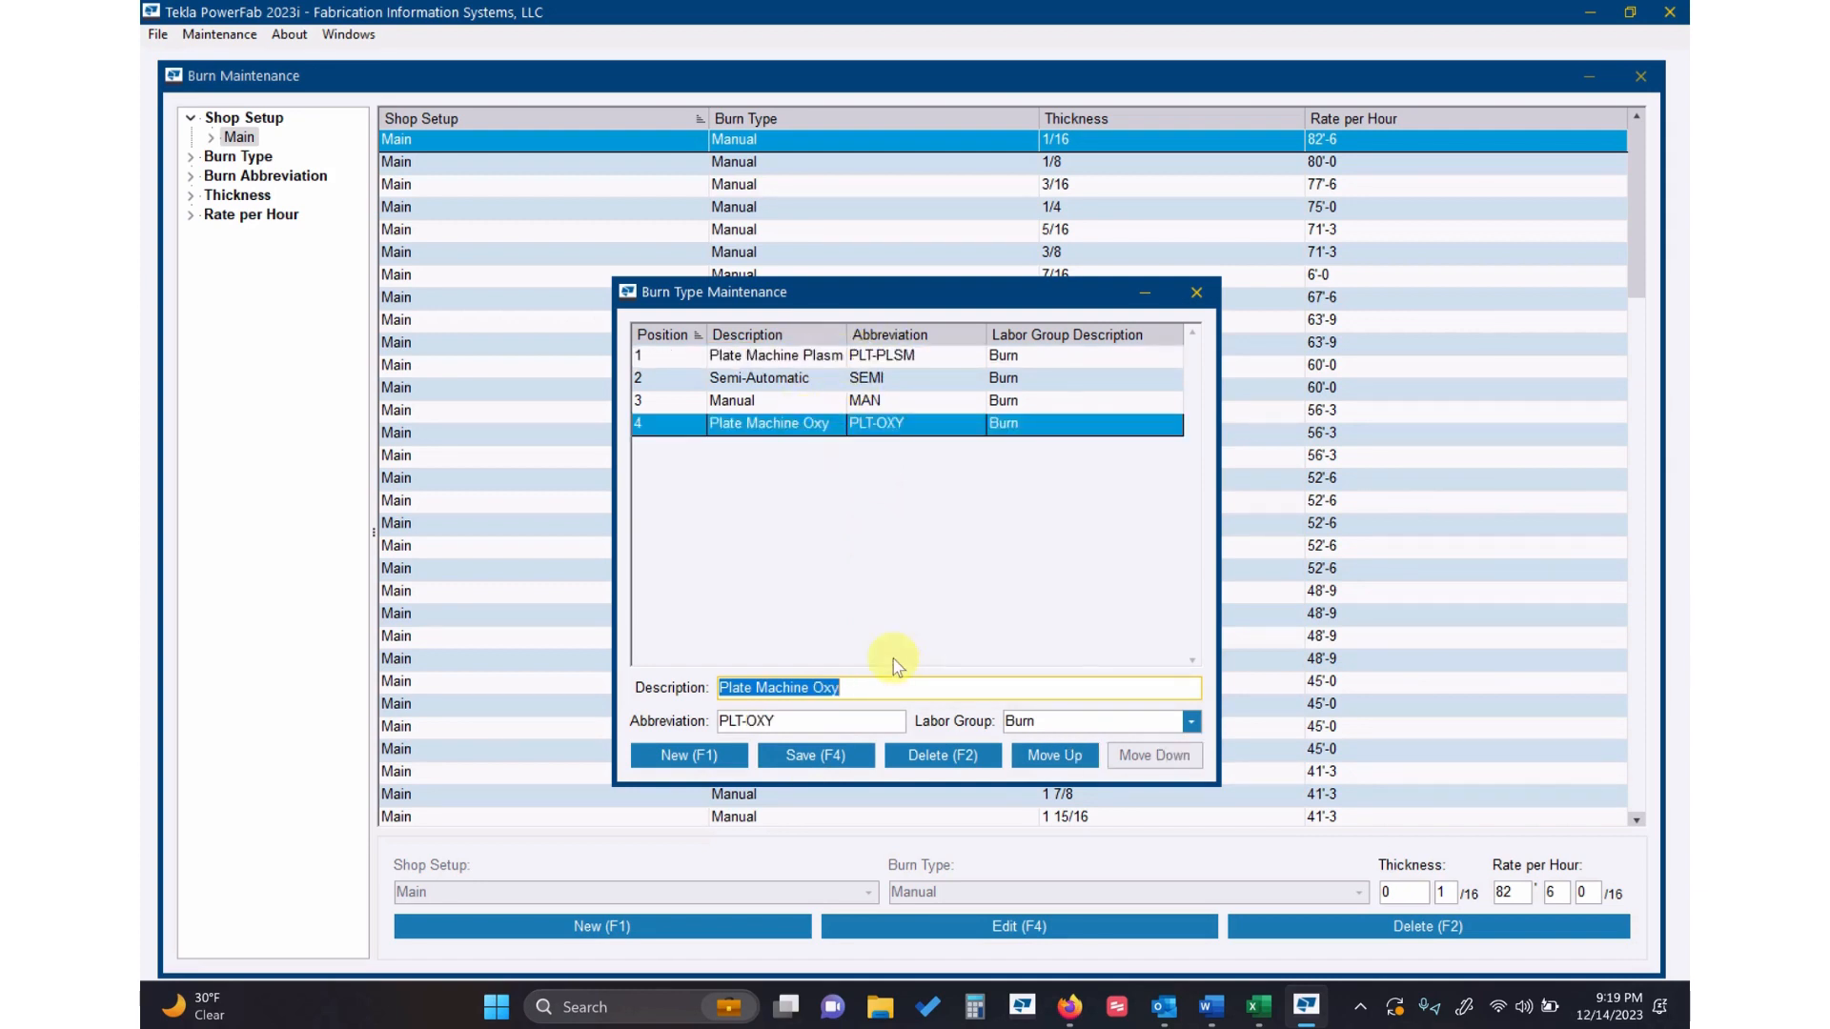
{"action": "left_click", "coordinate": [1197, 292]}
{"action": "left_click", "coordinate": [1640, 75]}
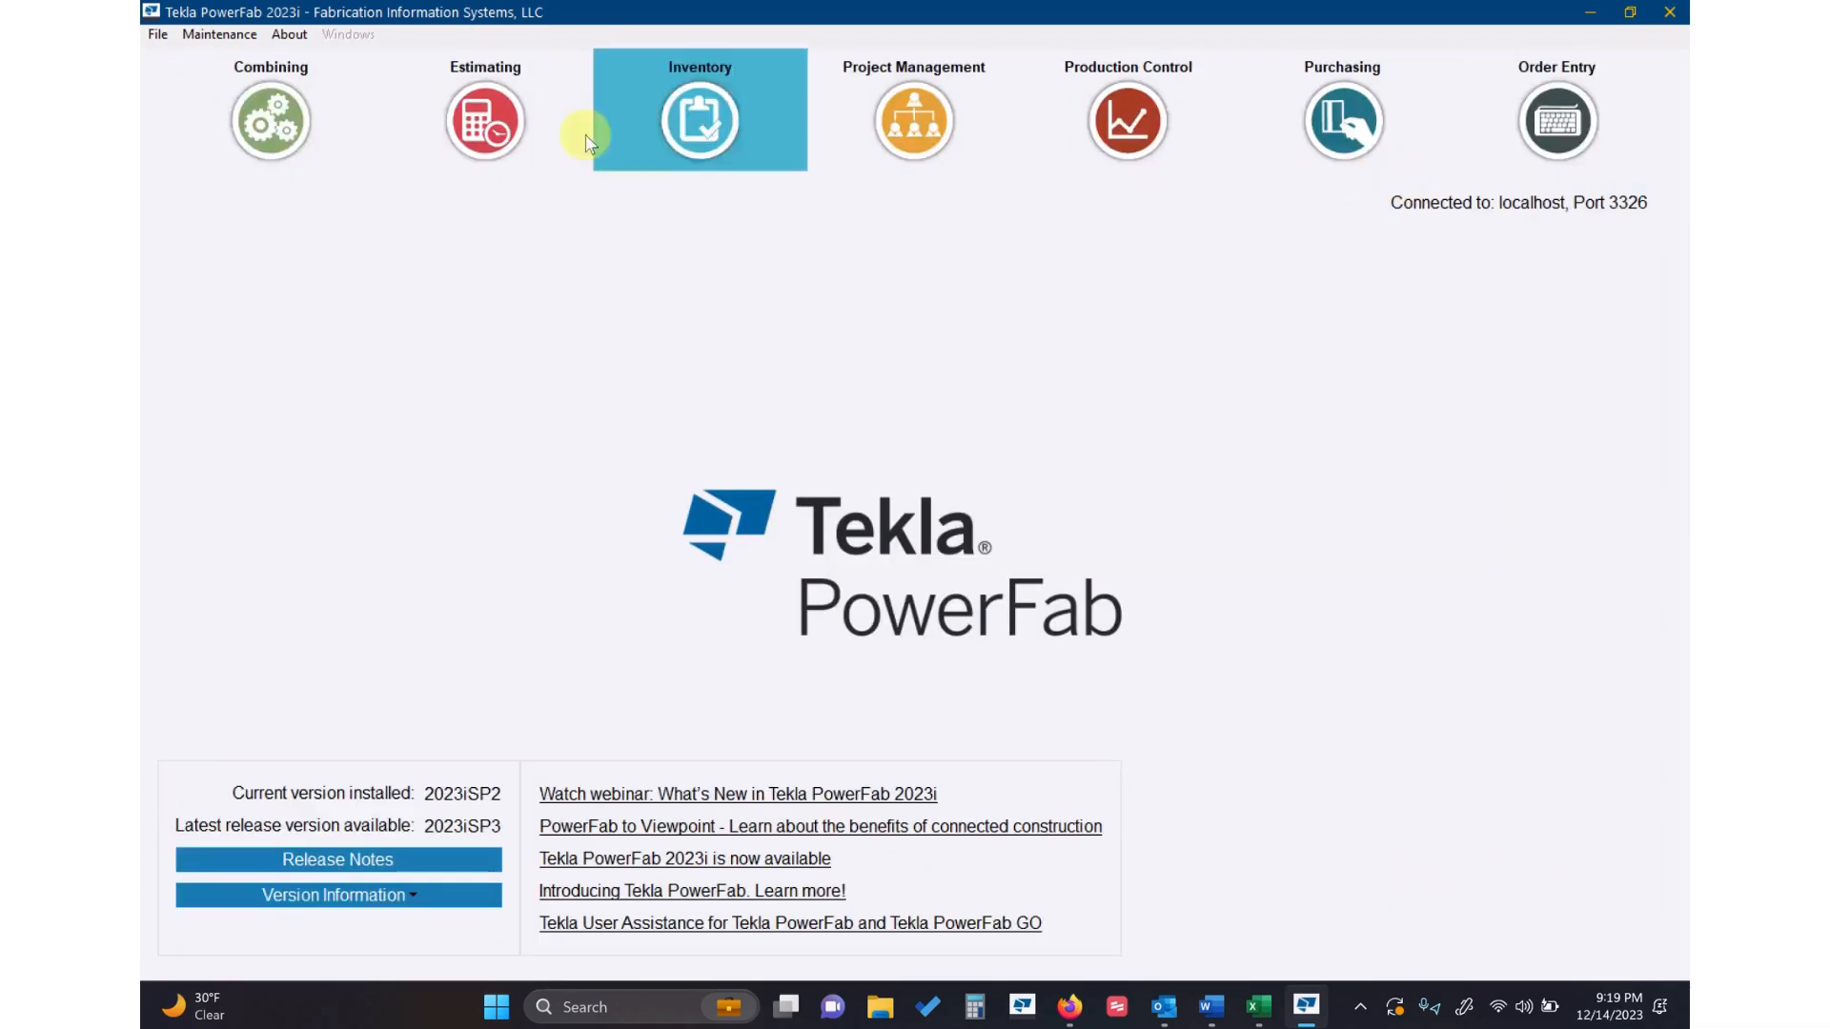
Open the estimating labor codes and filter them to the Plates material group.
{"action": "left_click", "coordinate": [221, 35]}
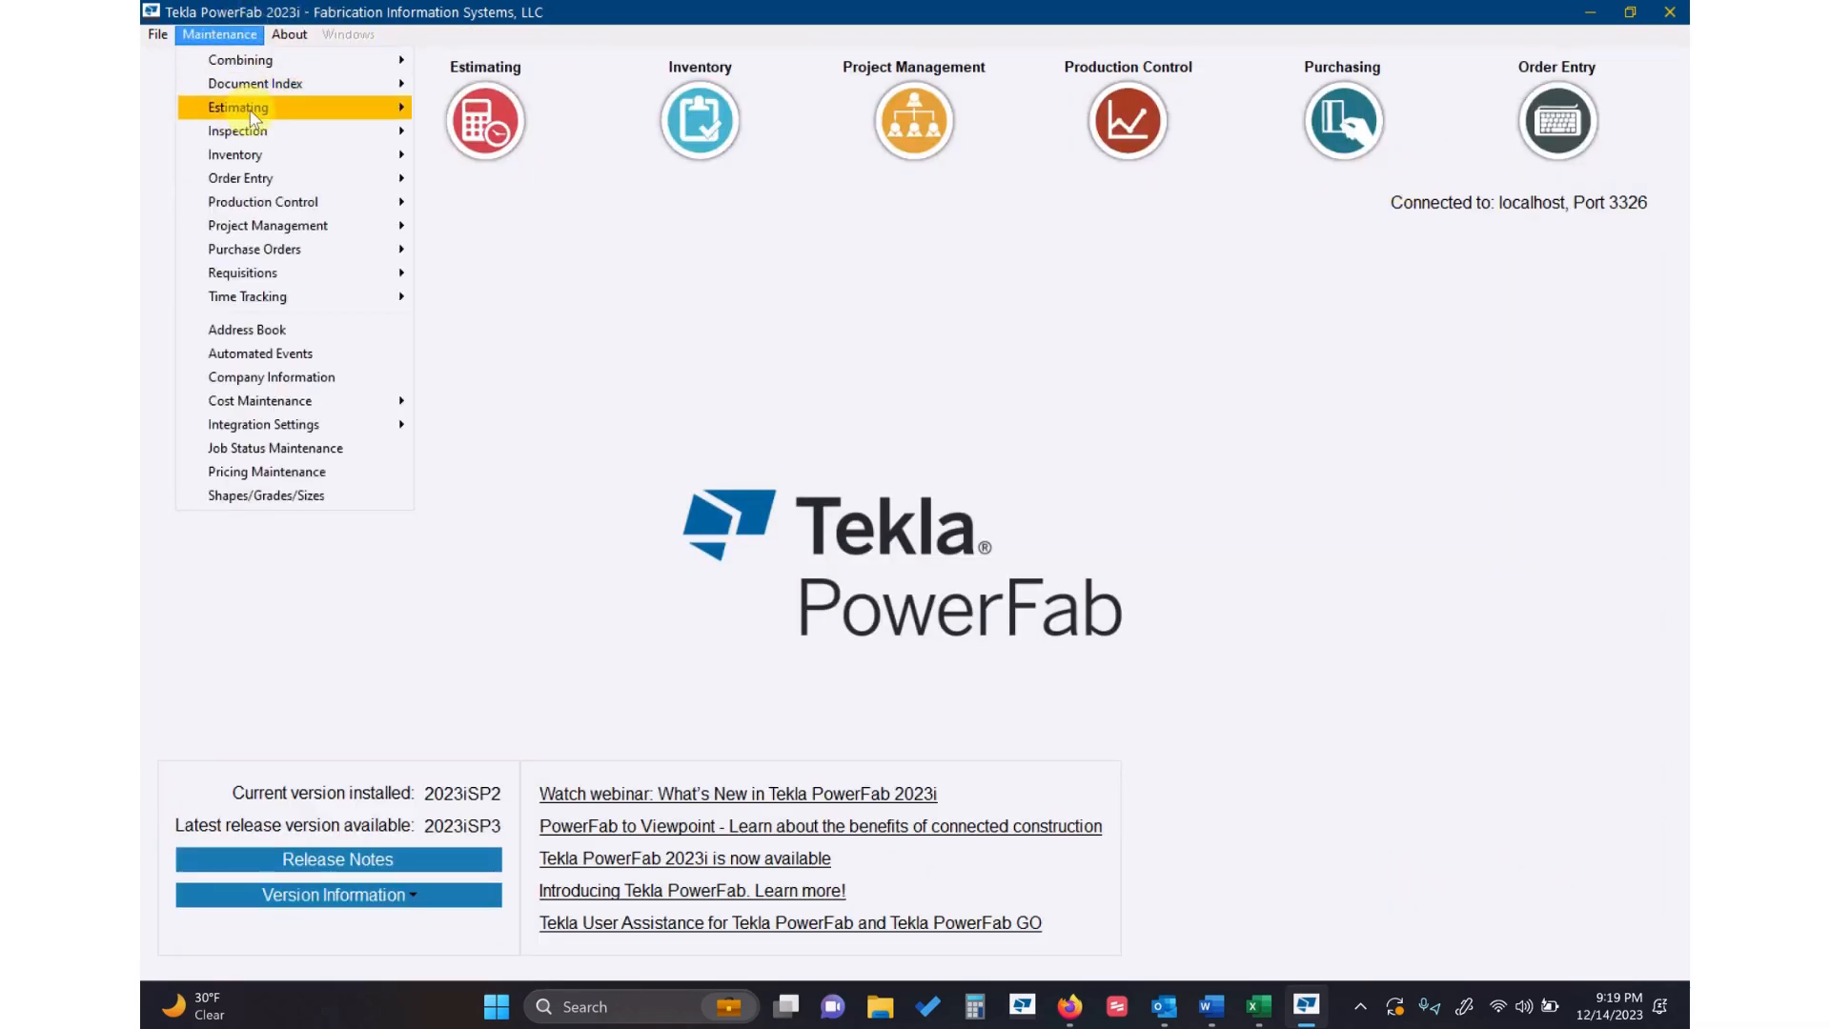
{"action": "mouse_move", "coordinate": [254, 109]}
{"action": "mouse_move", "coordinate": [661, 245]}
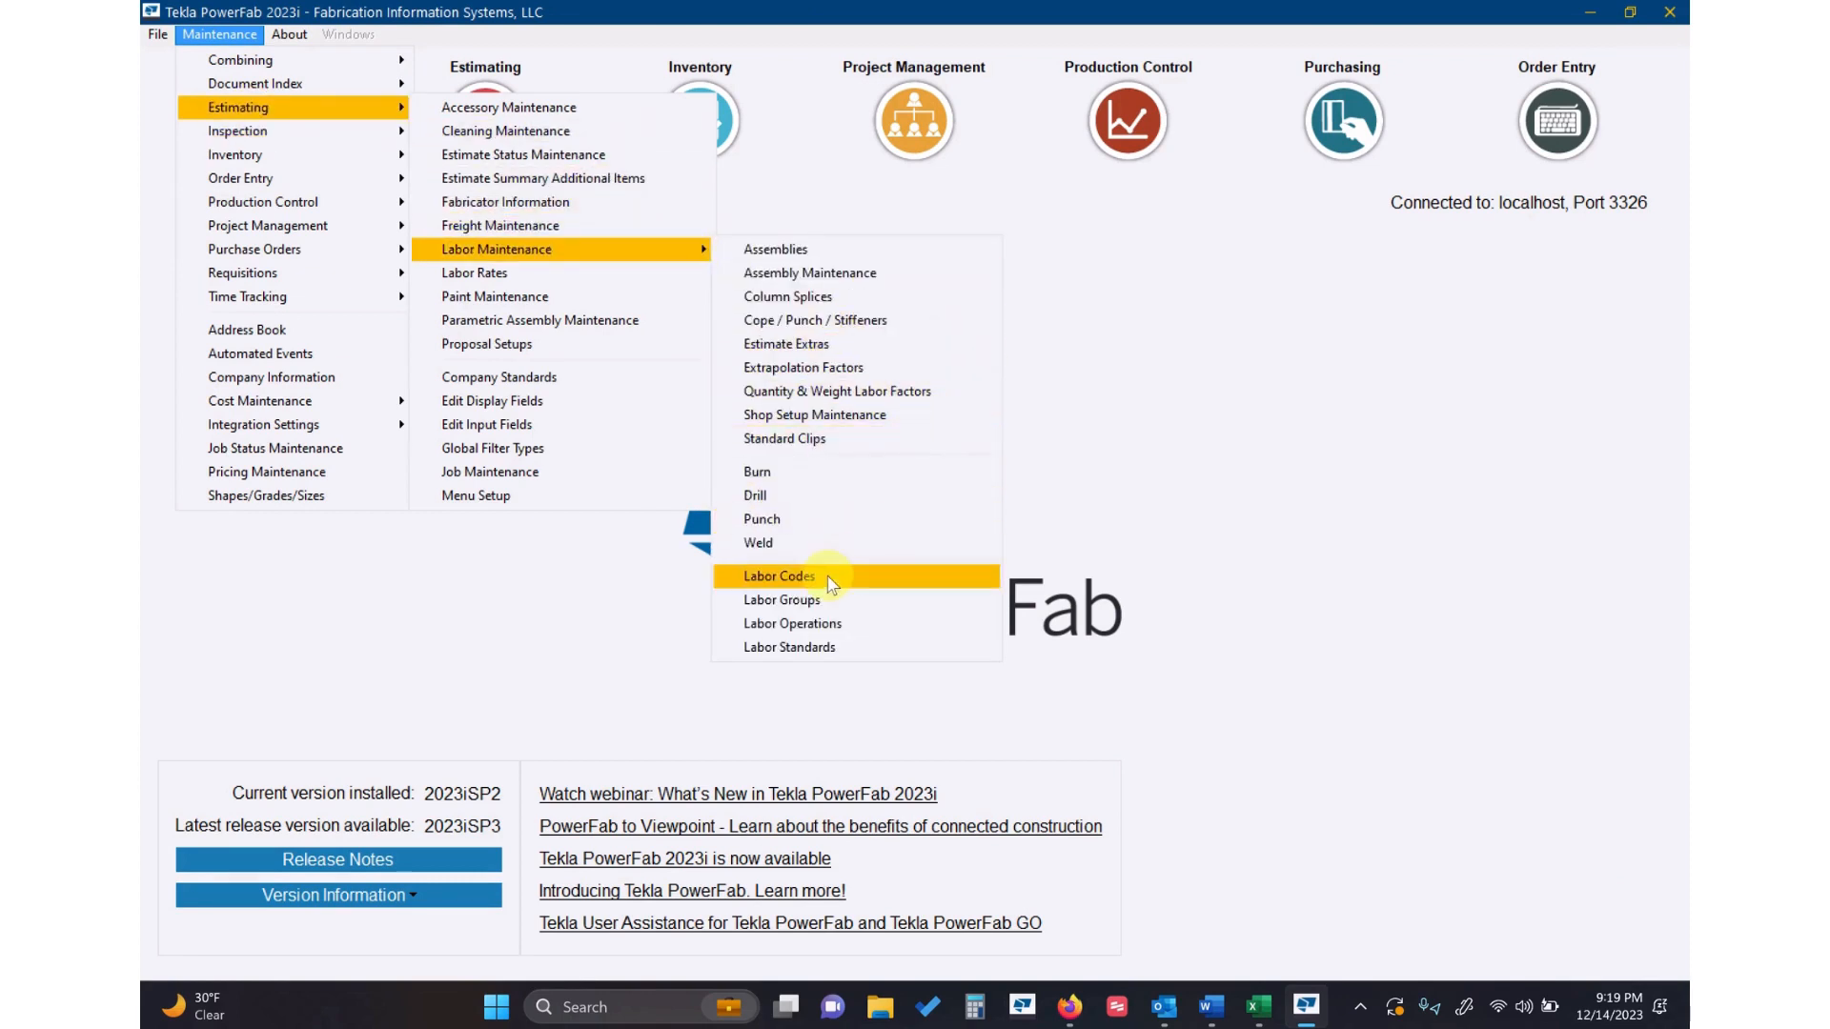
{"action": "left_click", "coordinate": [940, 576]}
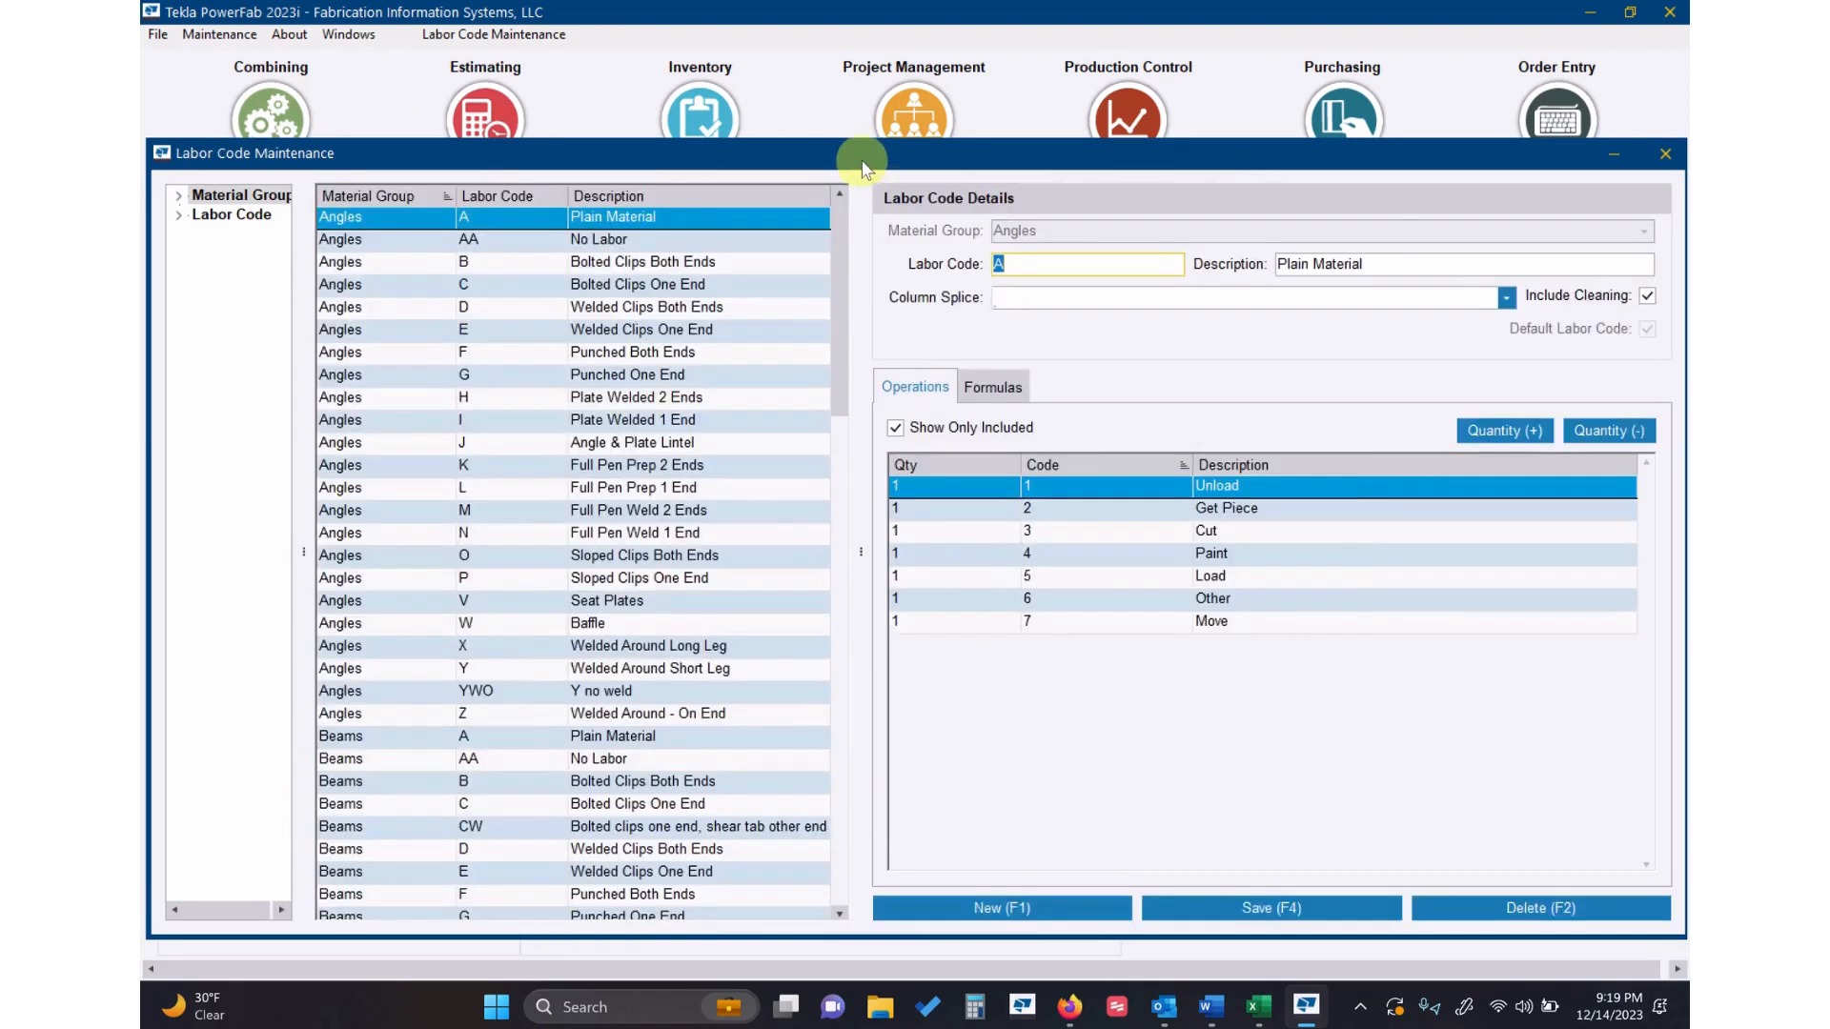
{"action": "left_click_drag", "start_coordinate": [864, 161], "coordinate": [852, 75]}
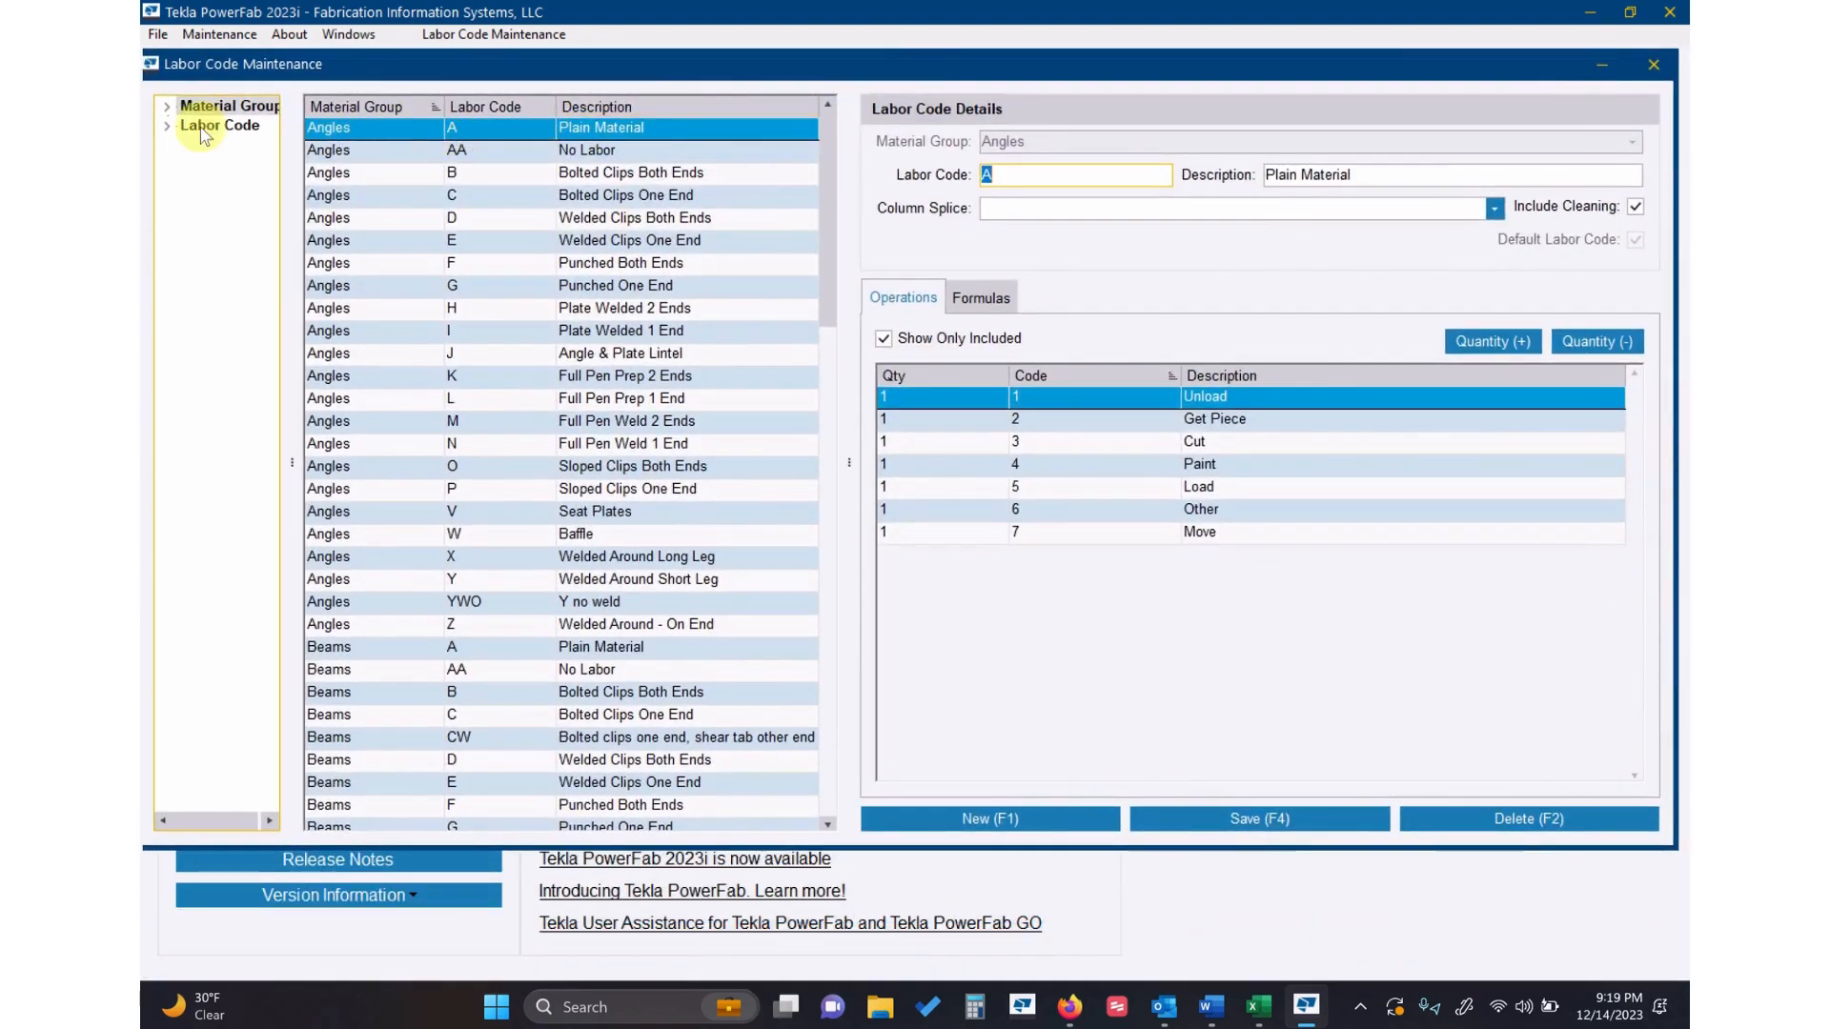
{"action": "left_click", "coordinate": [171, 110]}
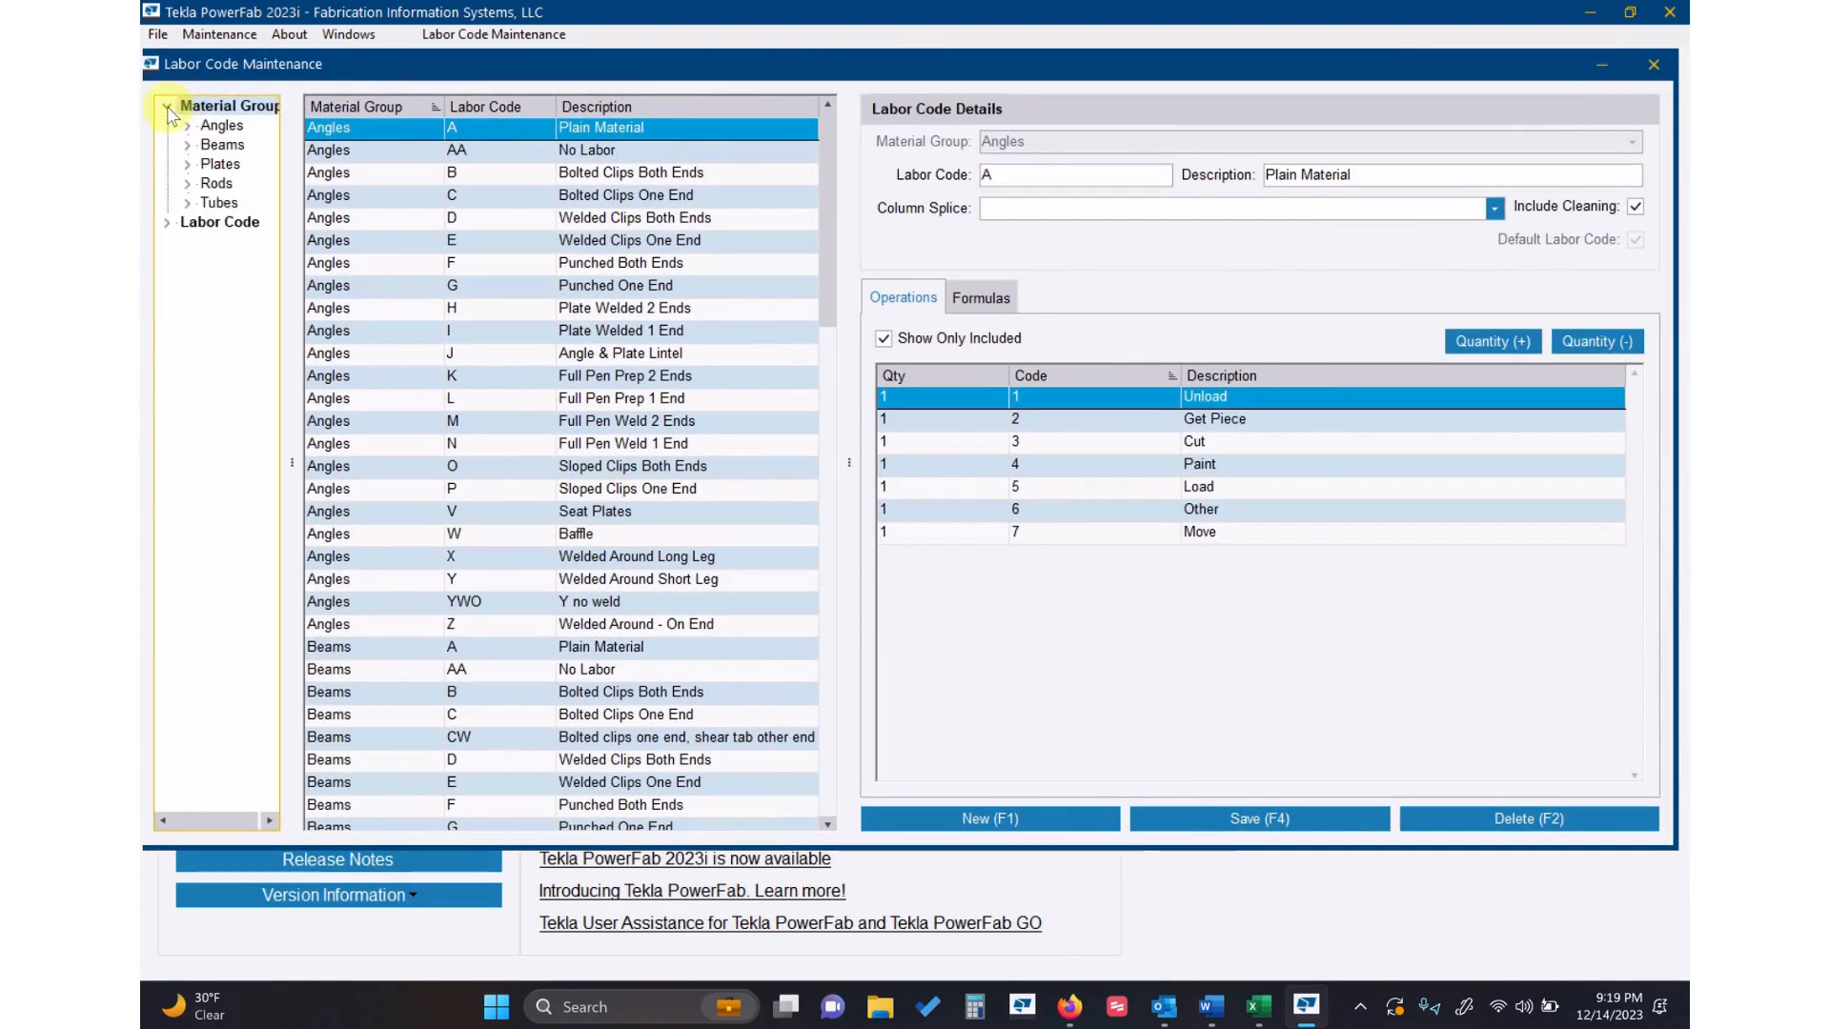
{"action": "left_click", "coordinate": [217, 166]}
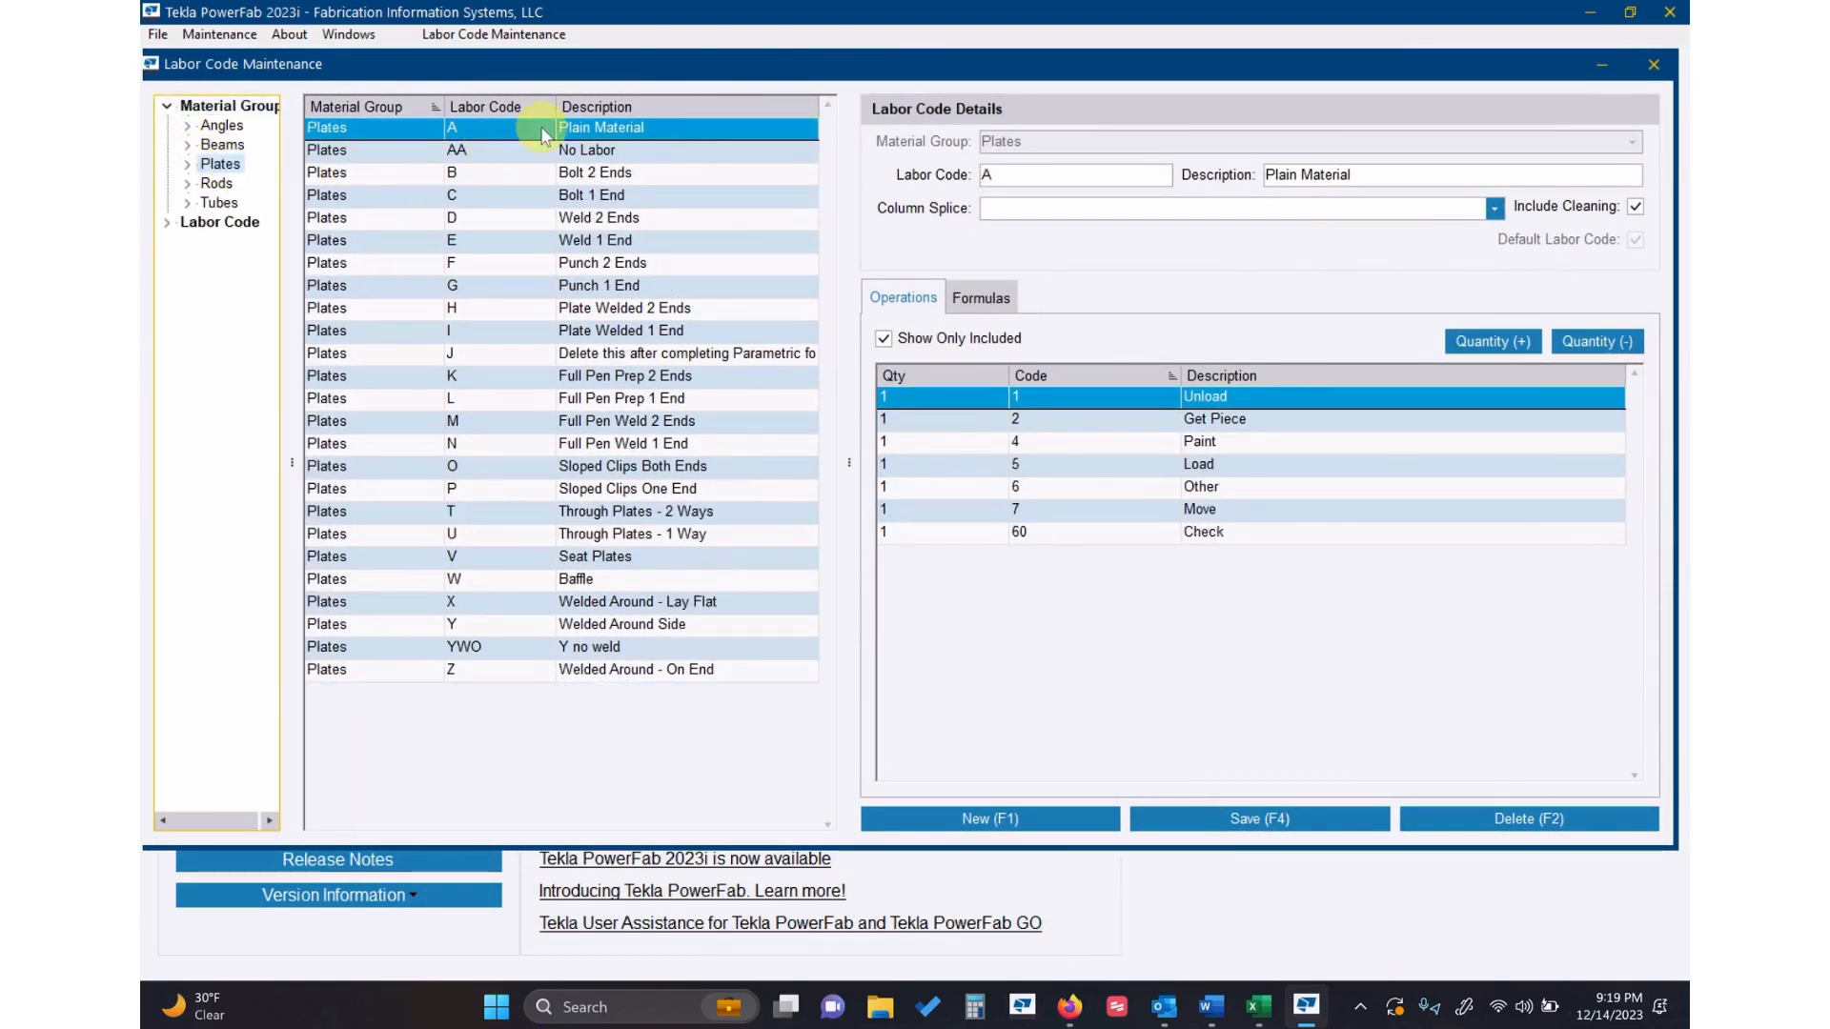
Examine all available formulas for the Plates Plain Material labor code, including those not assigned to it.
{"action": "left_click", "coordinate": [998, 309]}
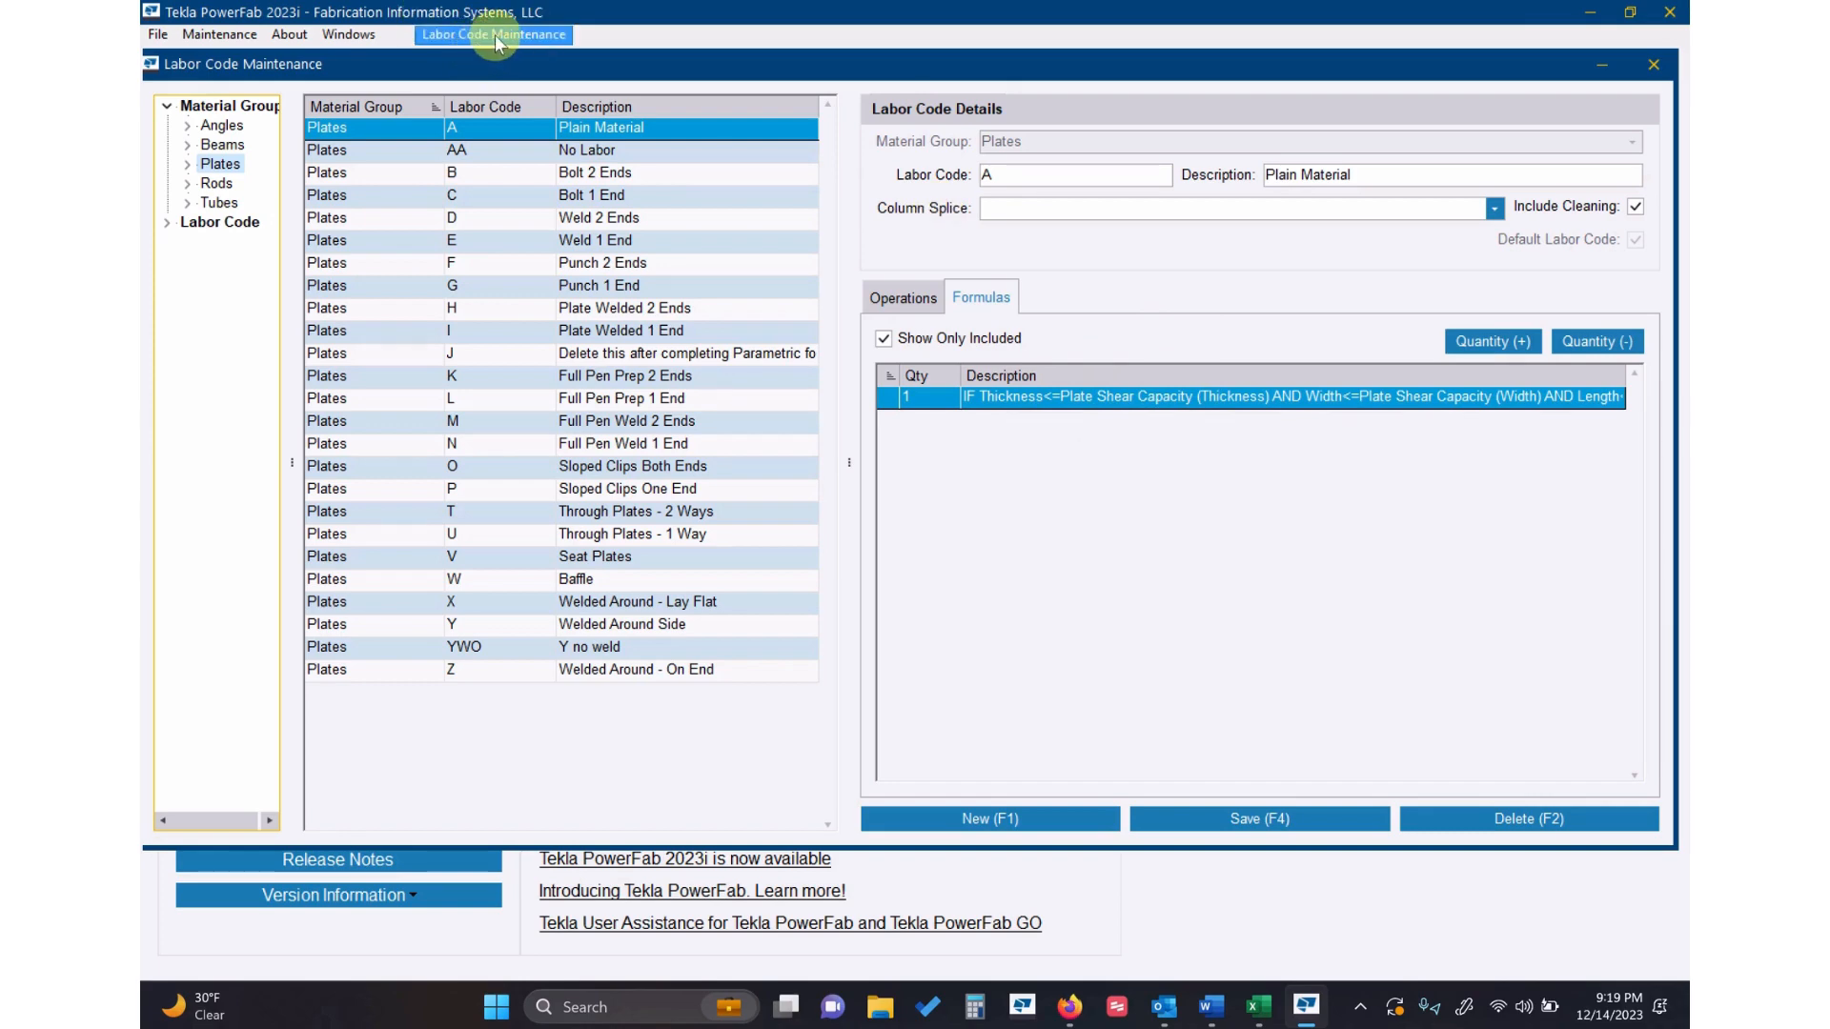
{"action": "left_click", "coordinate": [885, 339]}
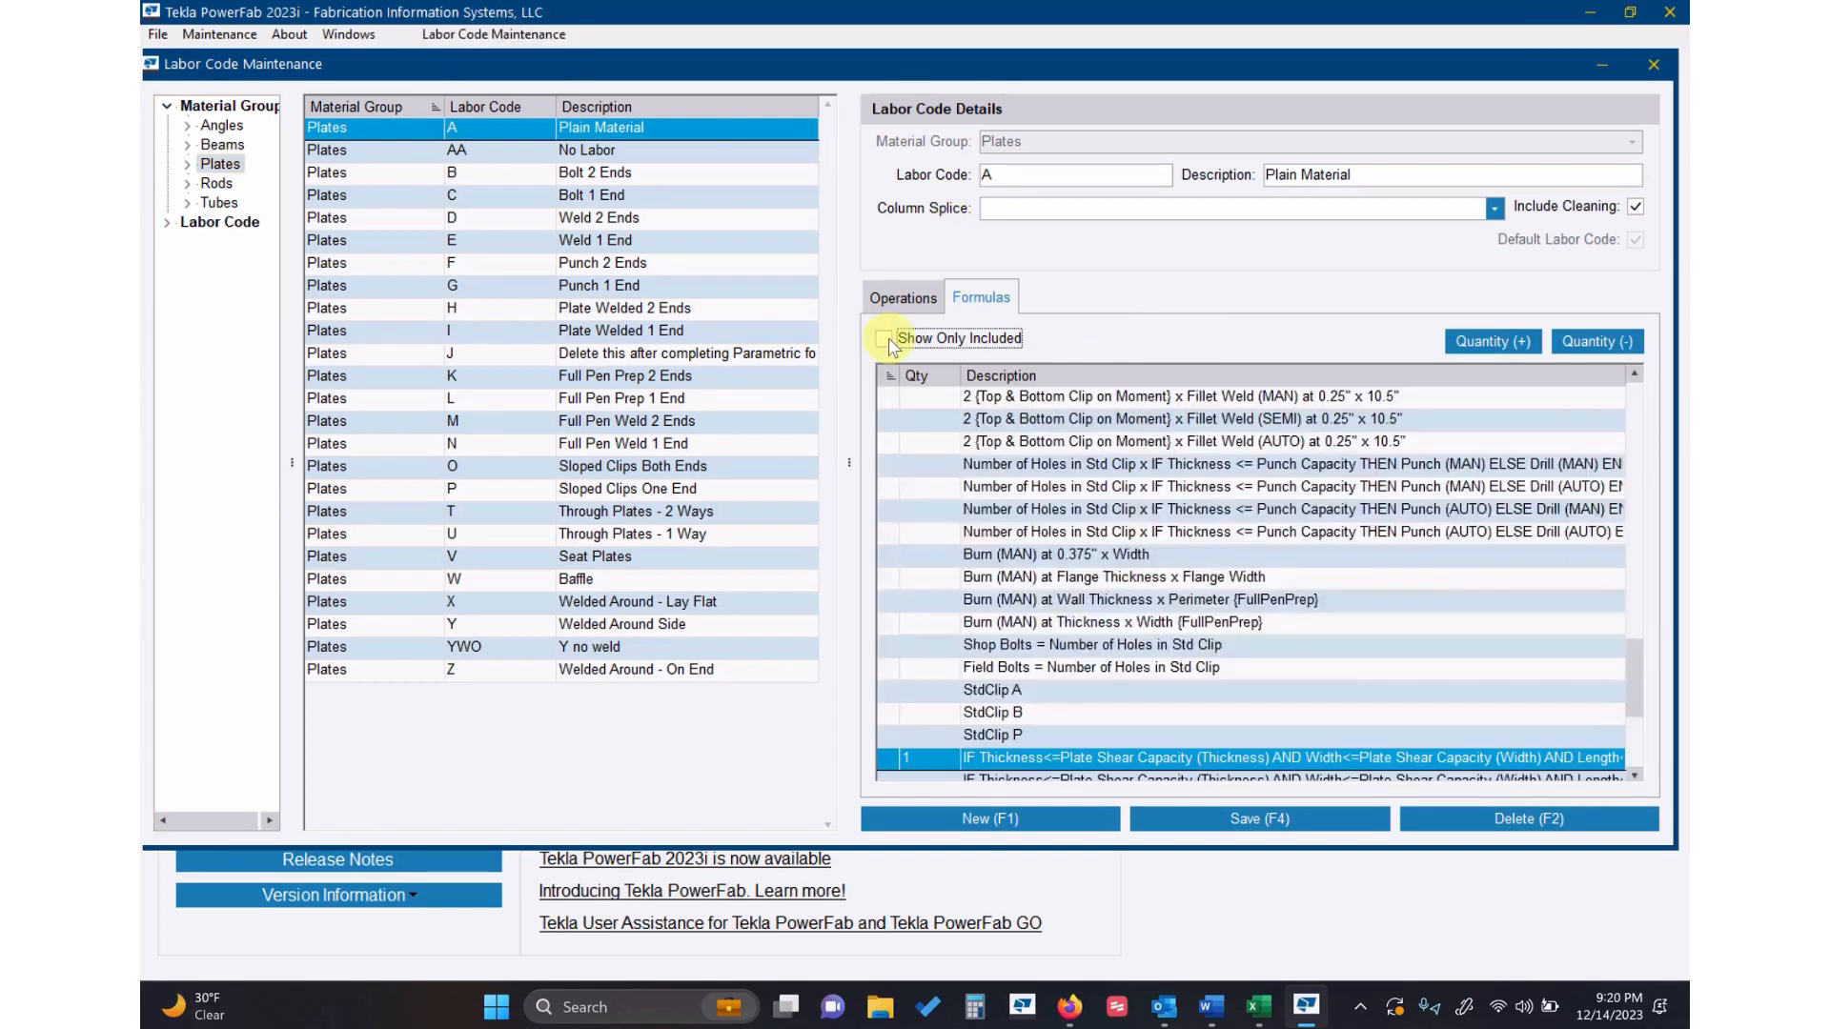
{"action": "scroll", "coordinate": [1629, 688], "scroll_direction": "down", "scroll_amount": 4}
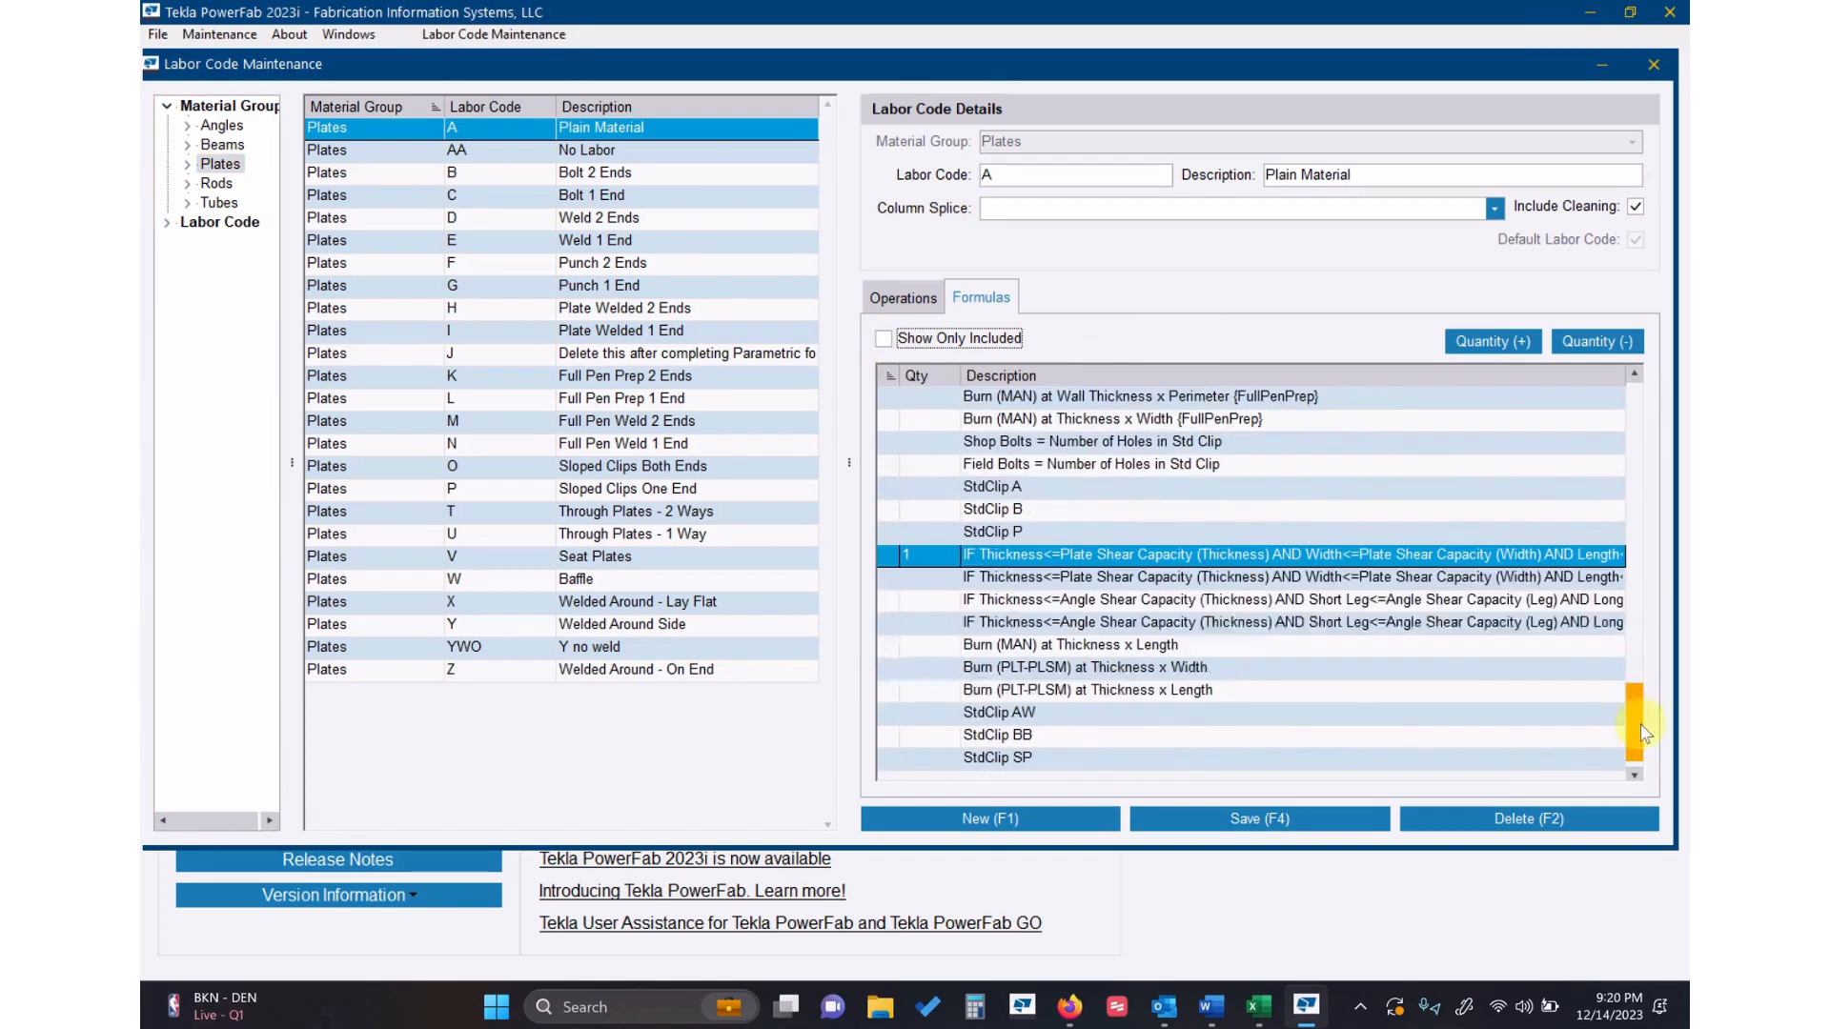
{"action": "scroll", "coordinate": [1618, 762], "scroll_direction": "up", "scroll_amount": 4}
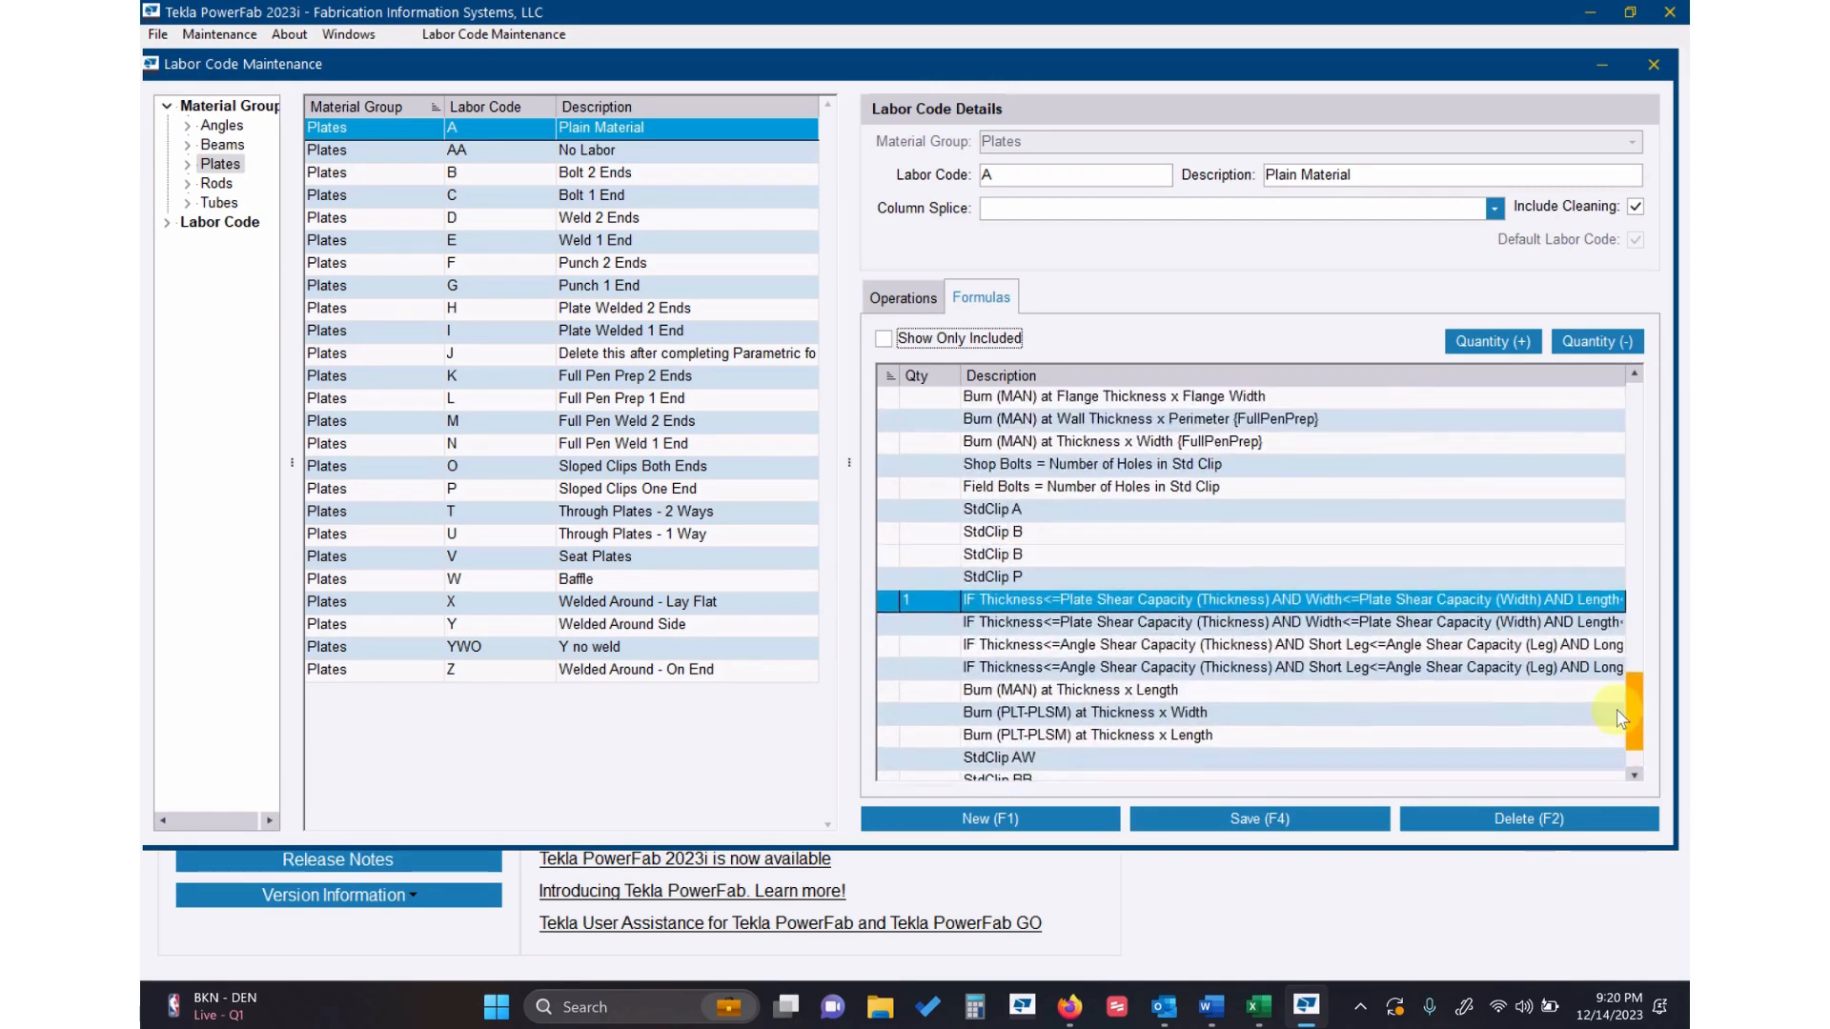
Start a new formula in Formula Maintenance based on Burn (MAN) at Flange Thickness x Flange Width.
{"action": "left_click", "coordinate": [494, 34]}
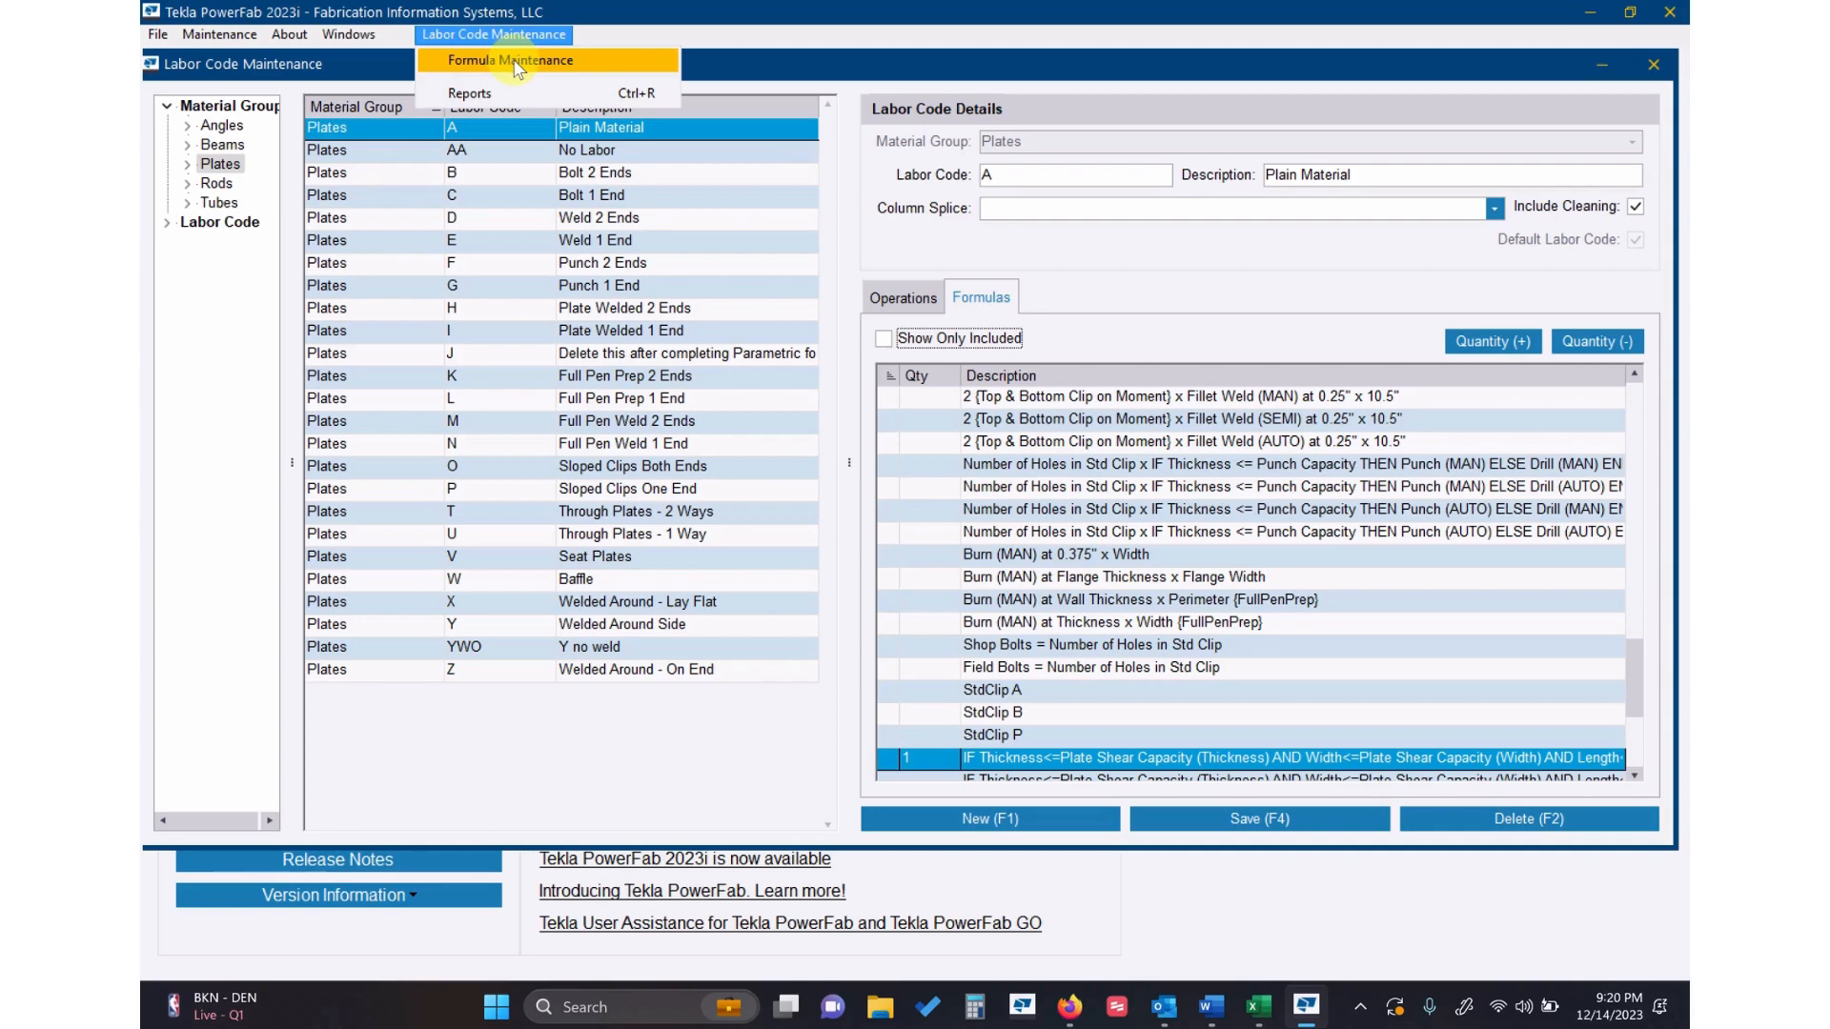
{"action": "left_click", "coordinate": [515, 62]}
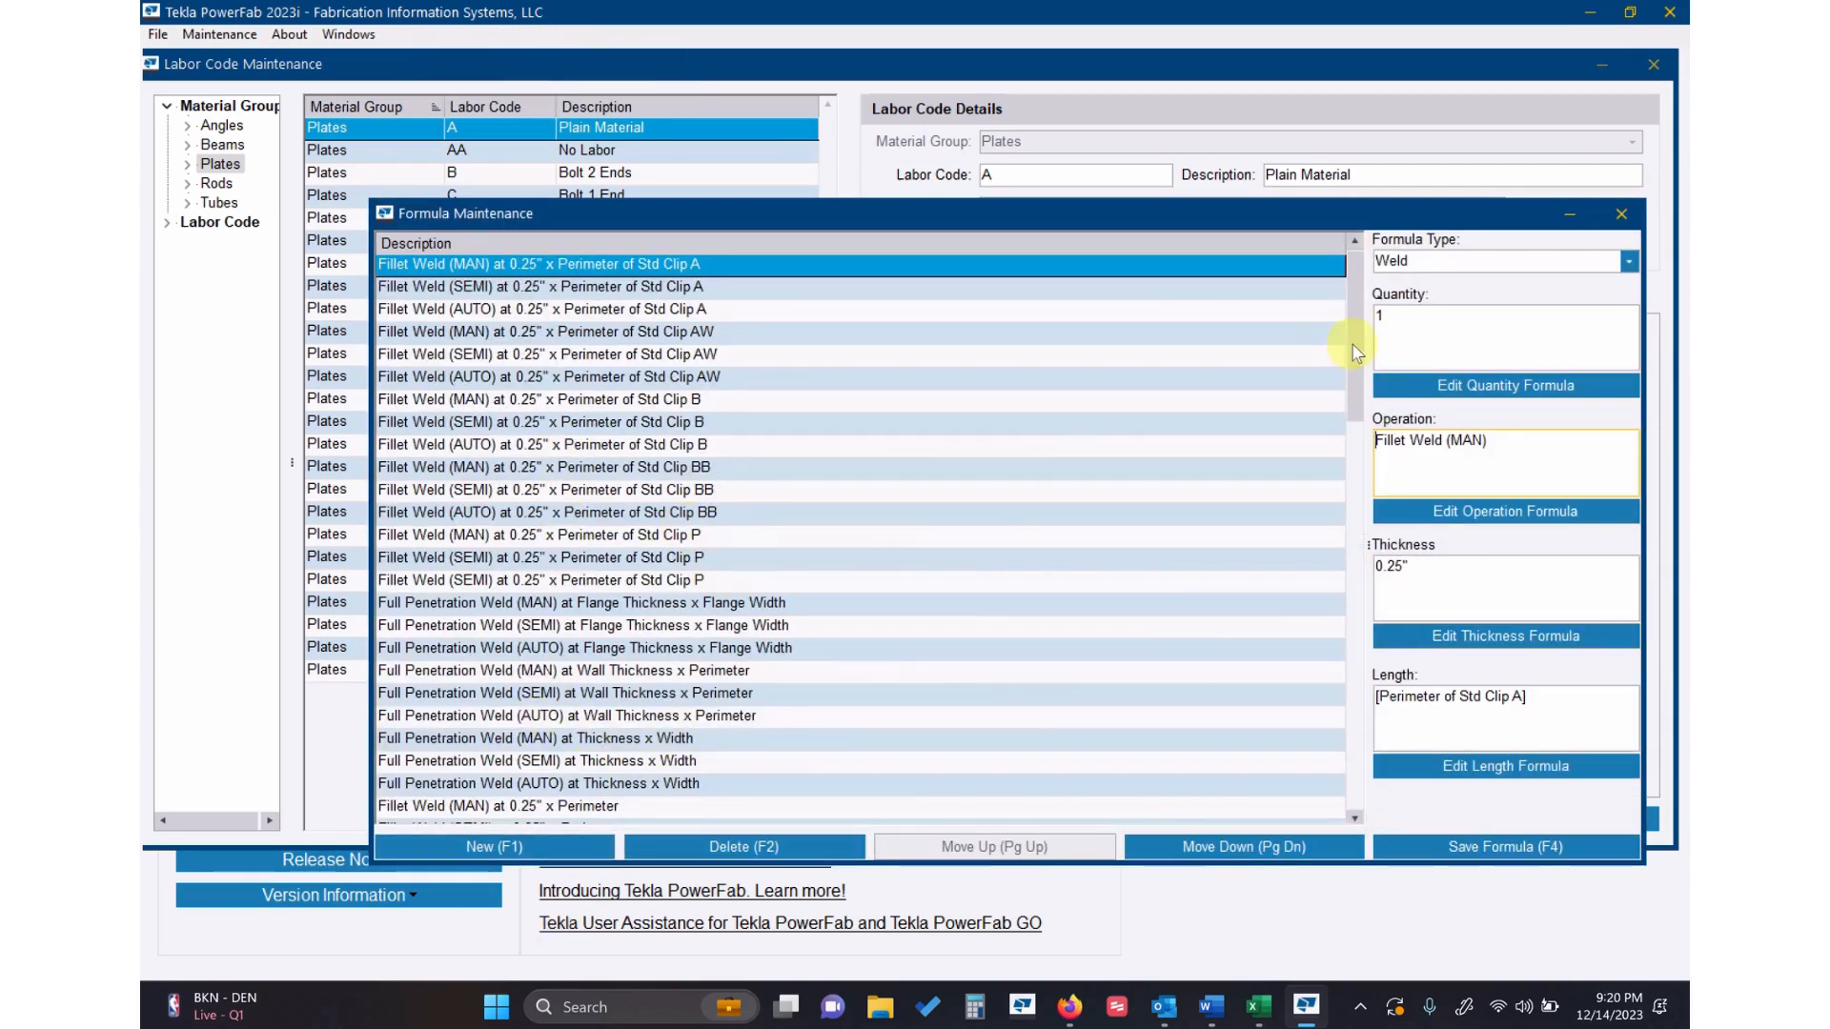
{"action": "left_click_drag", "start_coordinate": [1362, 354], "coordinate": [1341, 710]}
{"action": "left_click", "coordinate": [600, 490]}
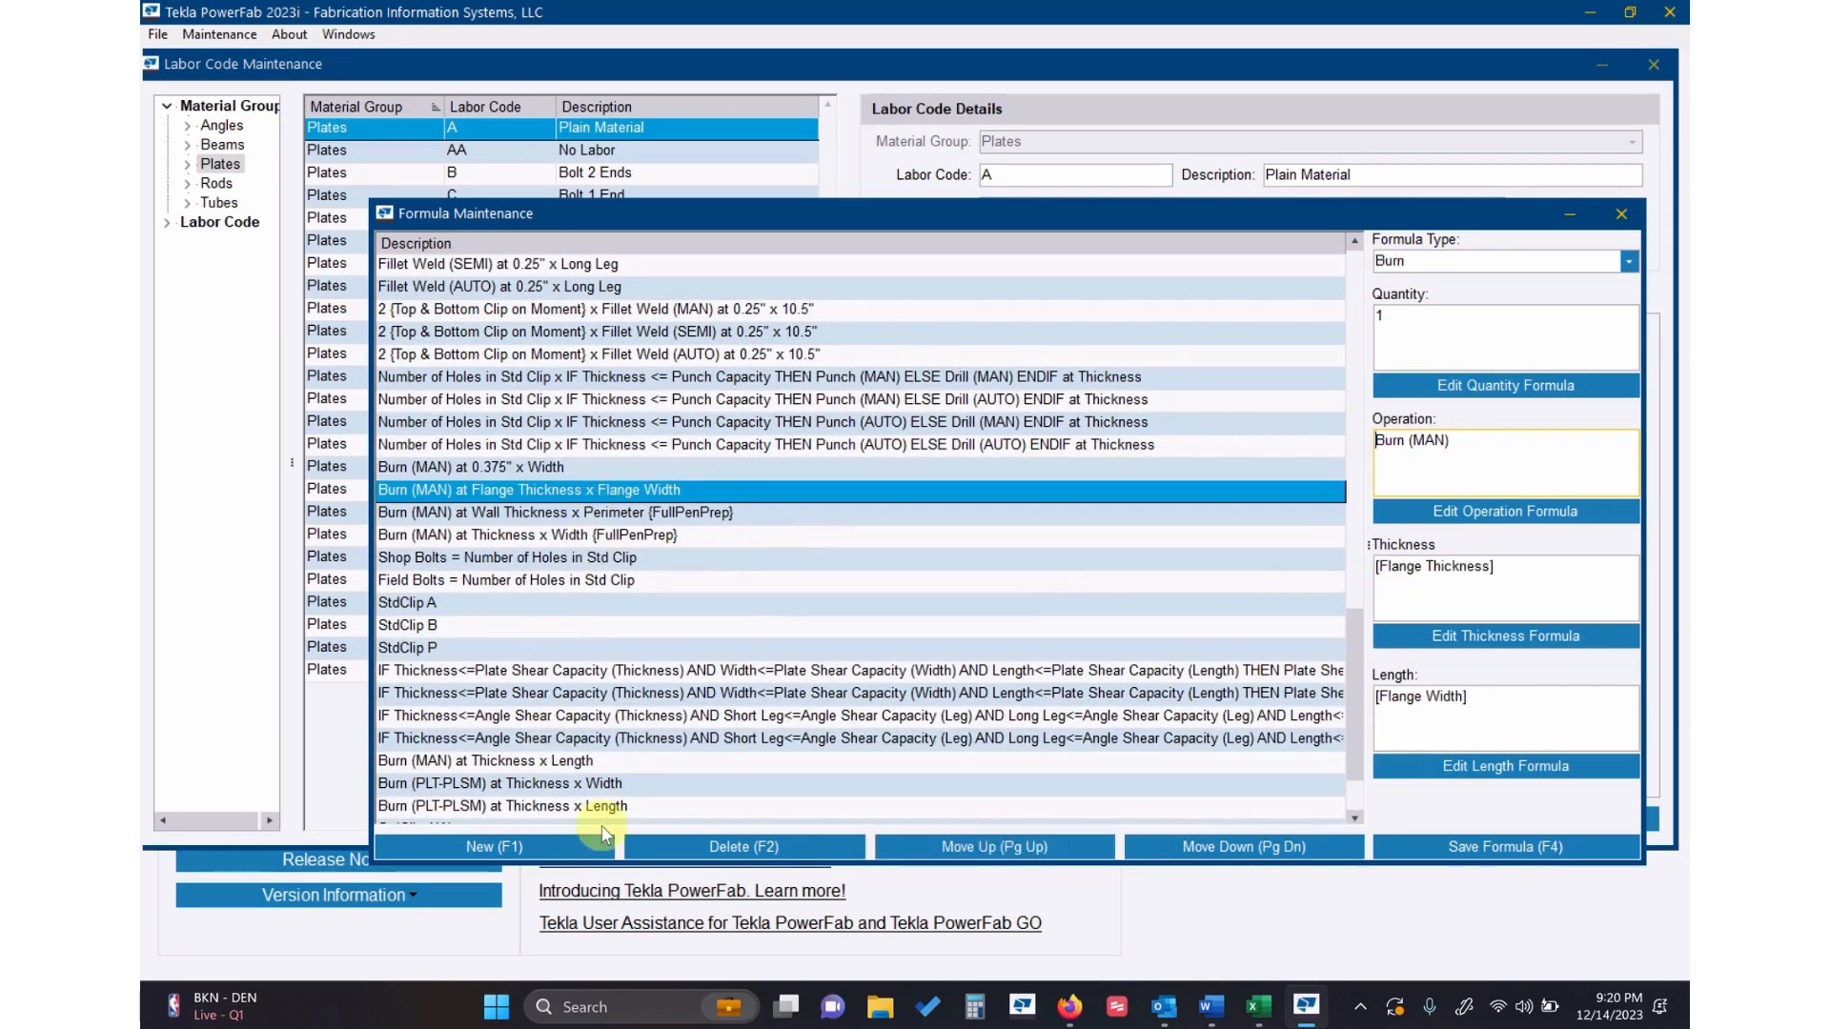
{"action": "left_click", "coordinate": [545, 849]}
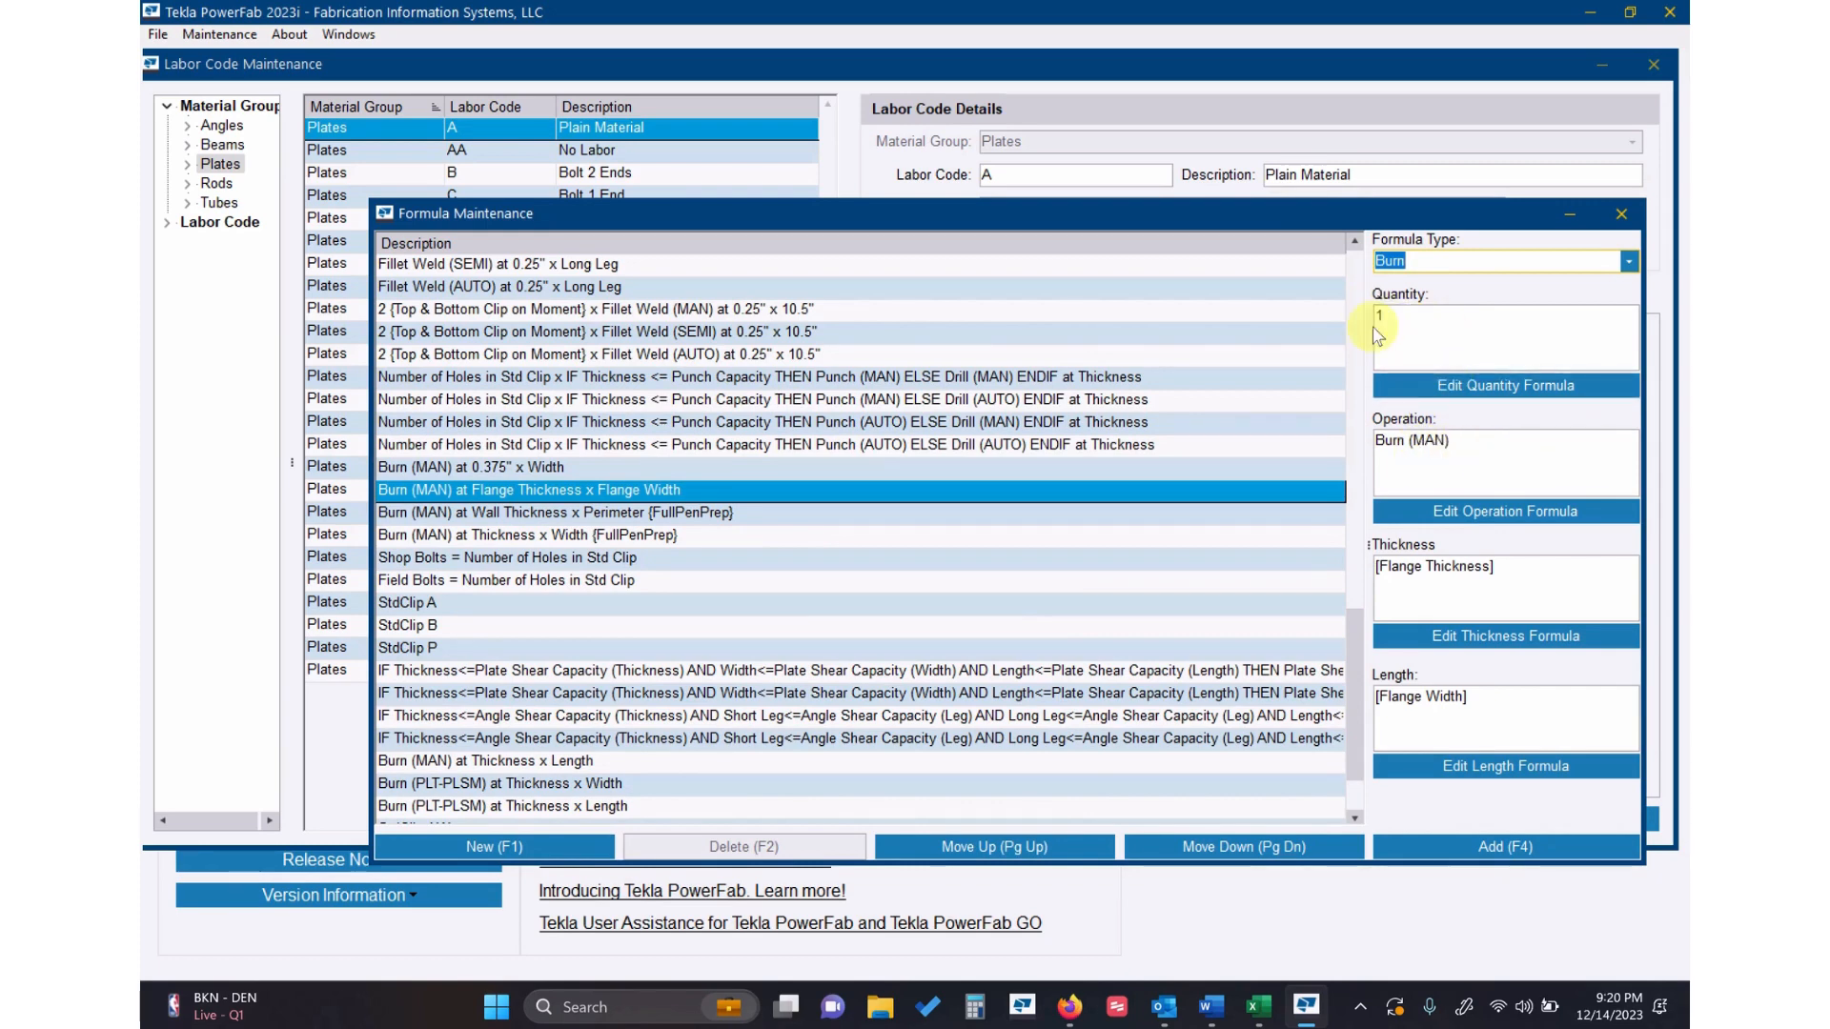
{"action": "left_click_drag", "start_coordinate": [1314, 215], "coordinate": [1223, 171]}
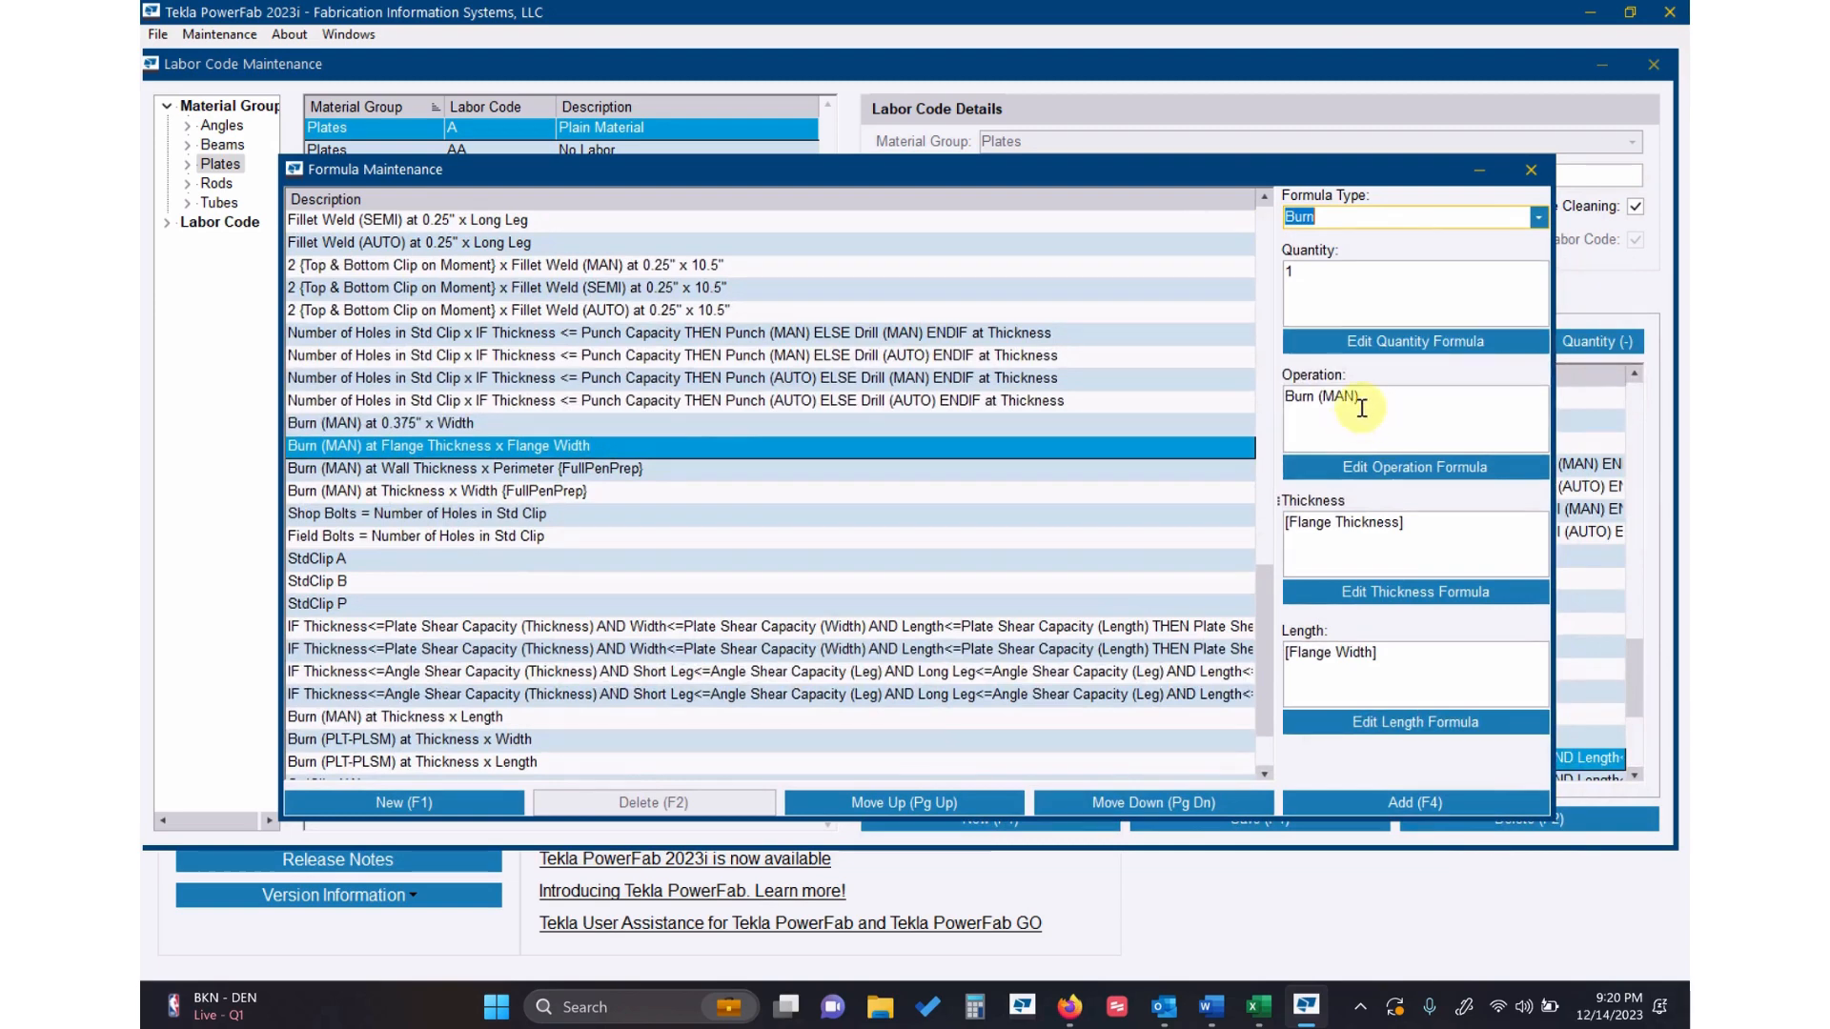
Replace the new formula's Burn (MAN) operation with an empty IF / THEN / ELSE / ENDIF structure.
{"action": "left_click", "coordinate": [1361, 402]}
{"action": "left_click", "coordinate": [1407, 467]}
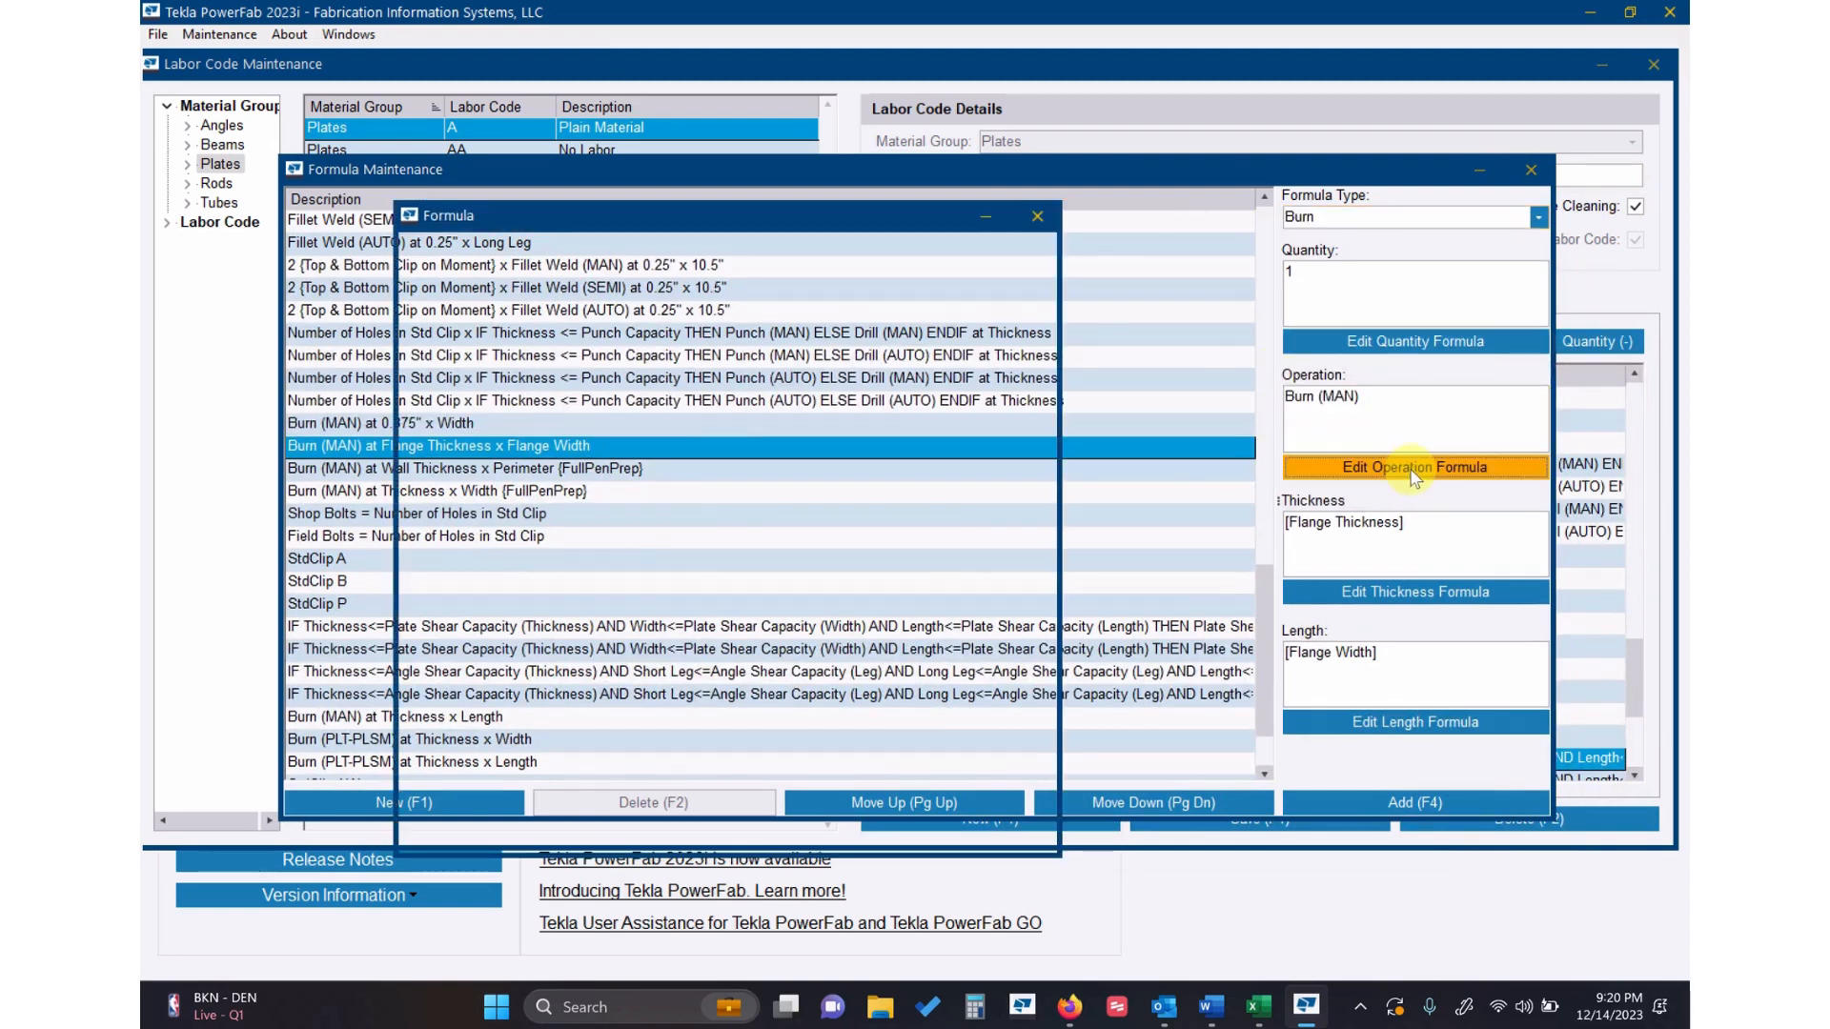
{"action": "left_click_drag", "start_coordinate": [559, 265], "coordinate": [398, 298]}
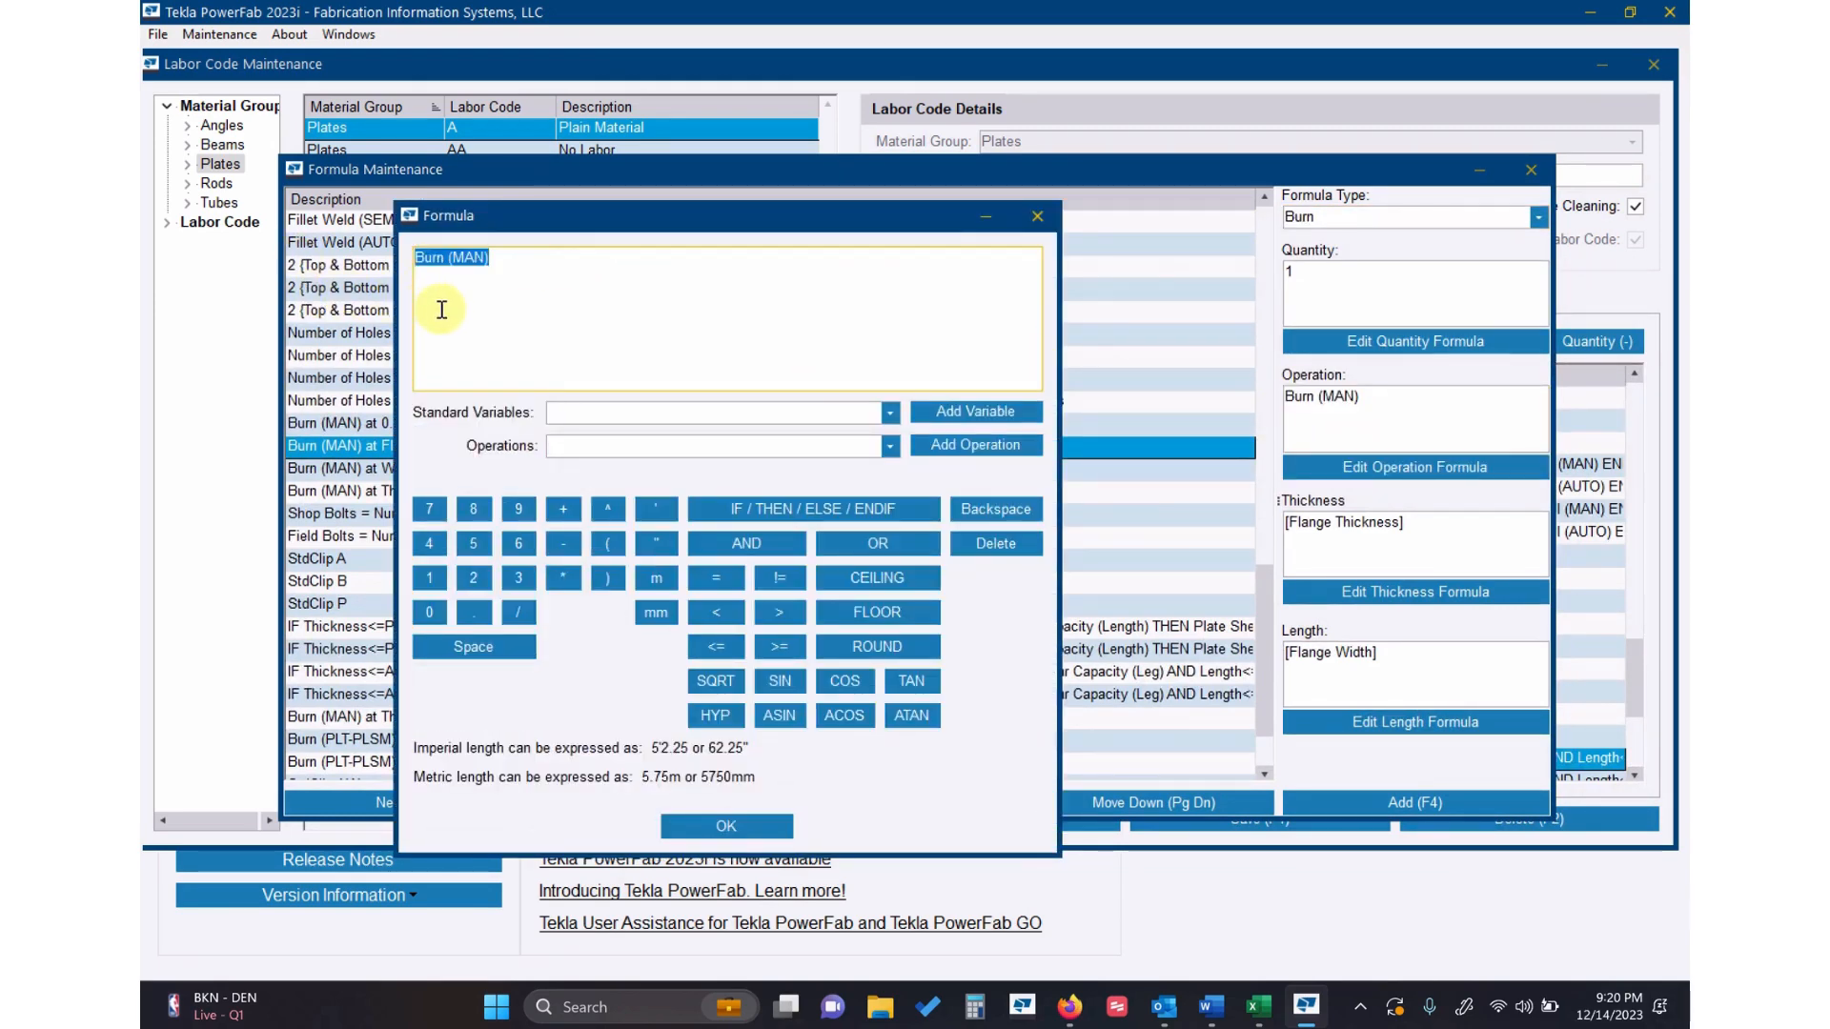
{"action": "key", "text": "Delete"}
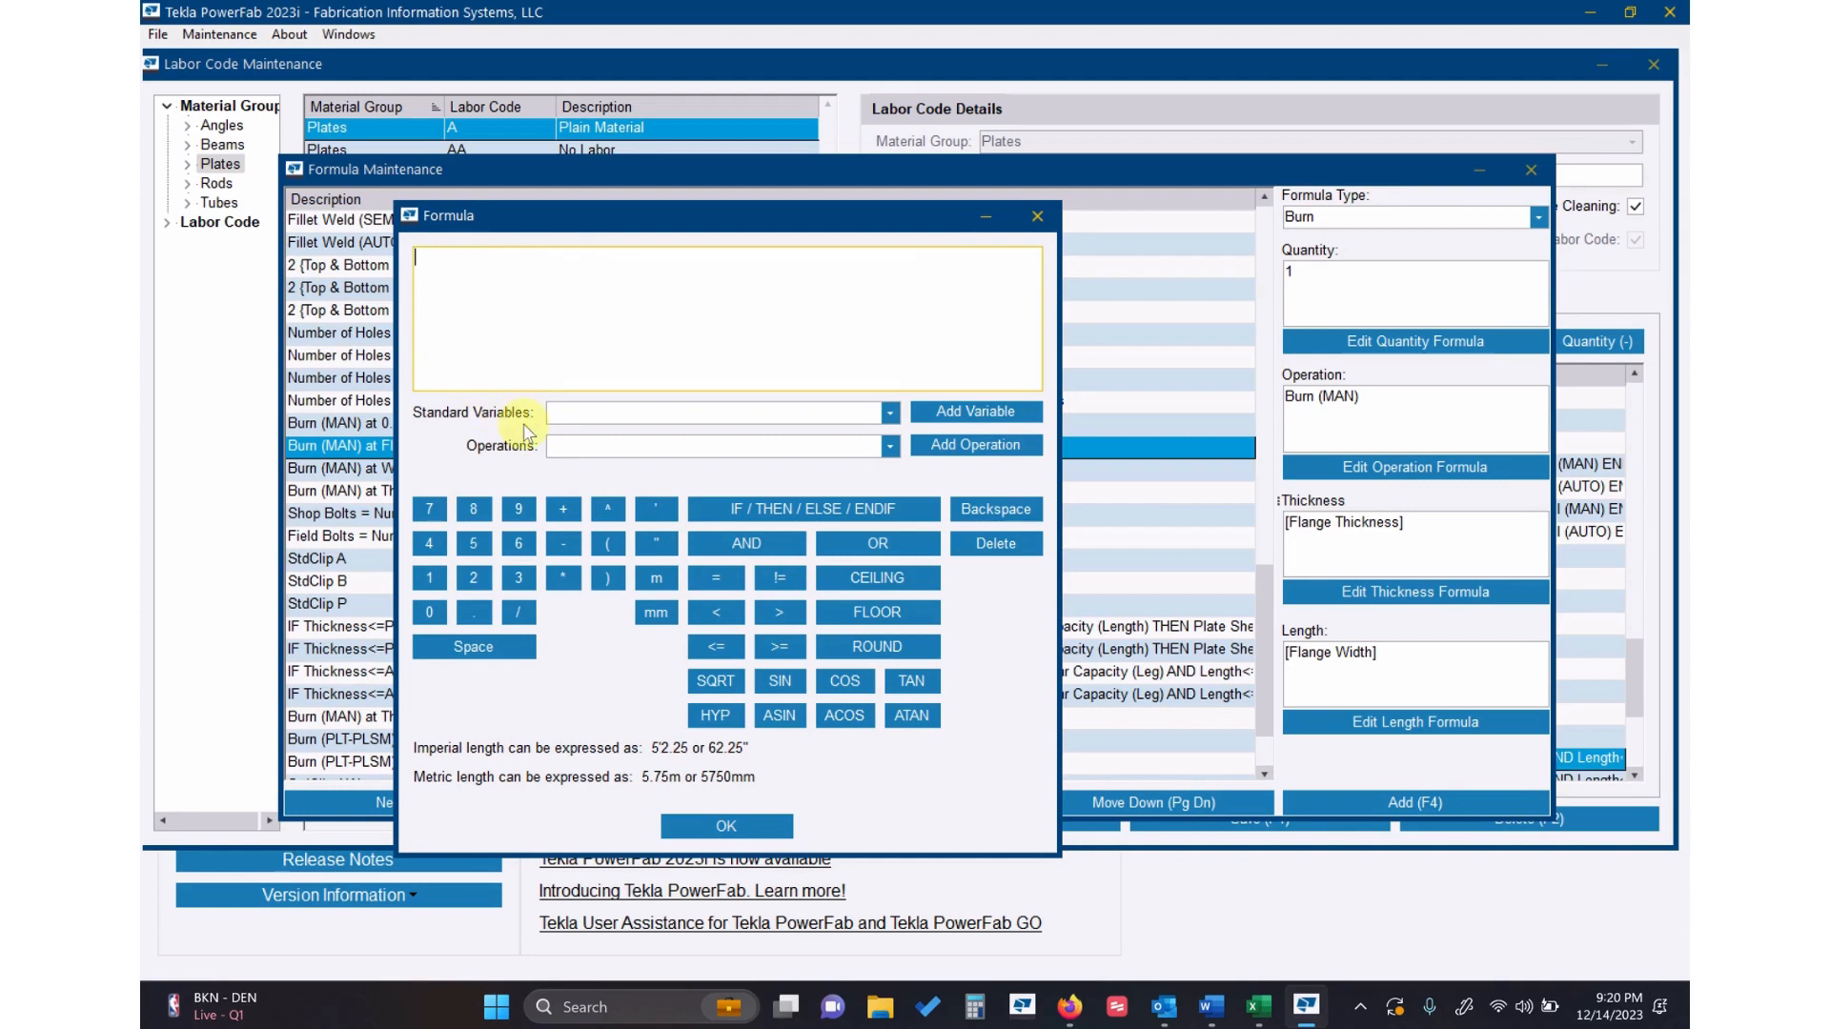
{"action": "left_click", "coordinate": [869, 512]}
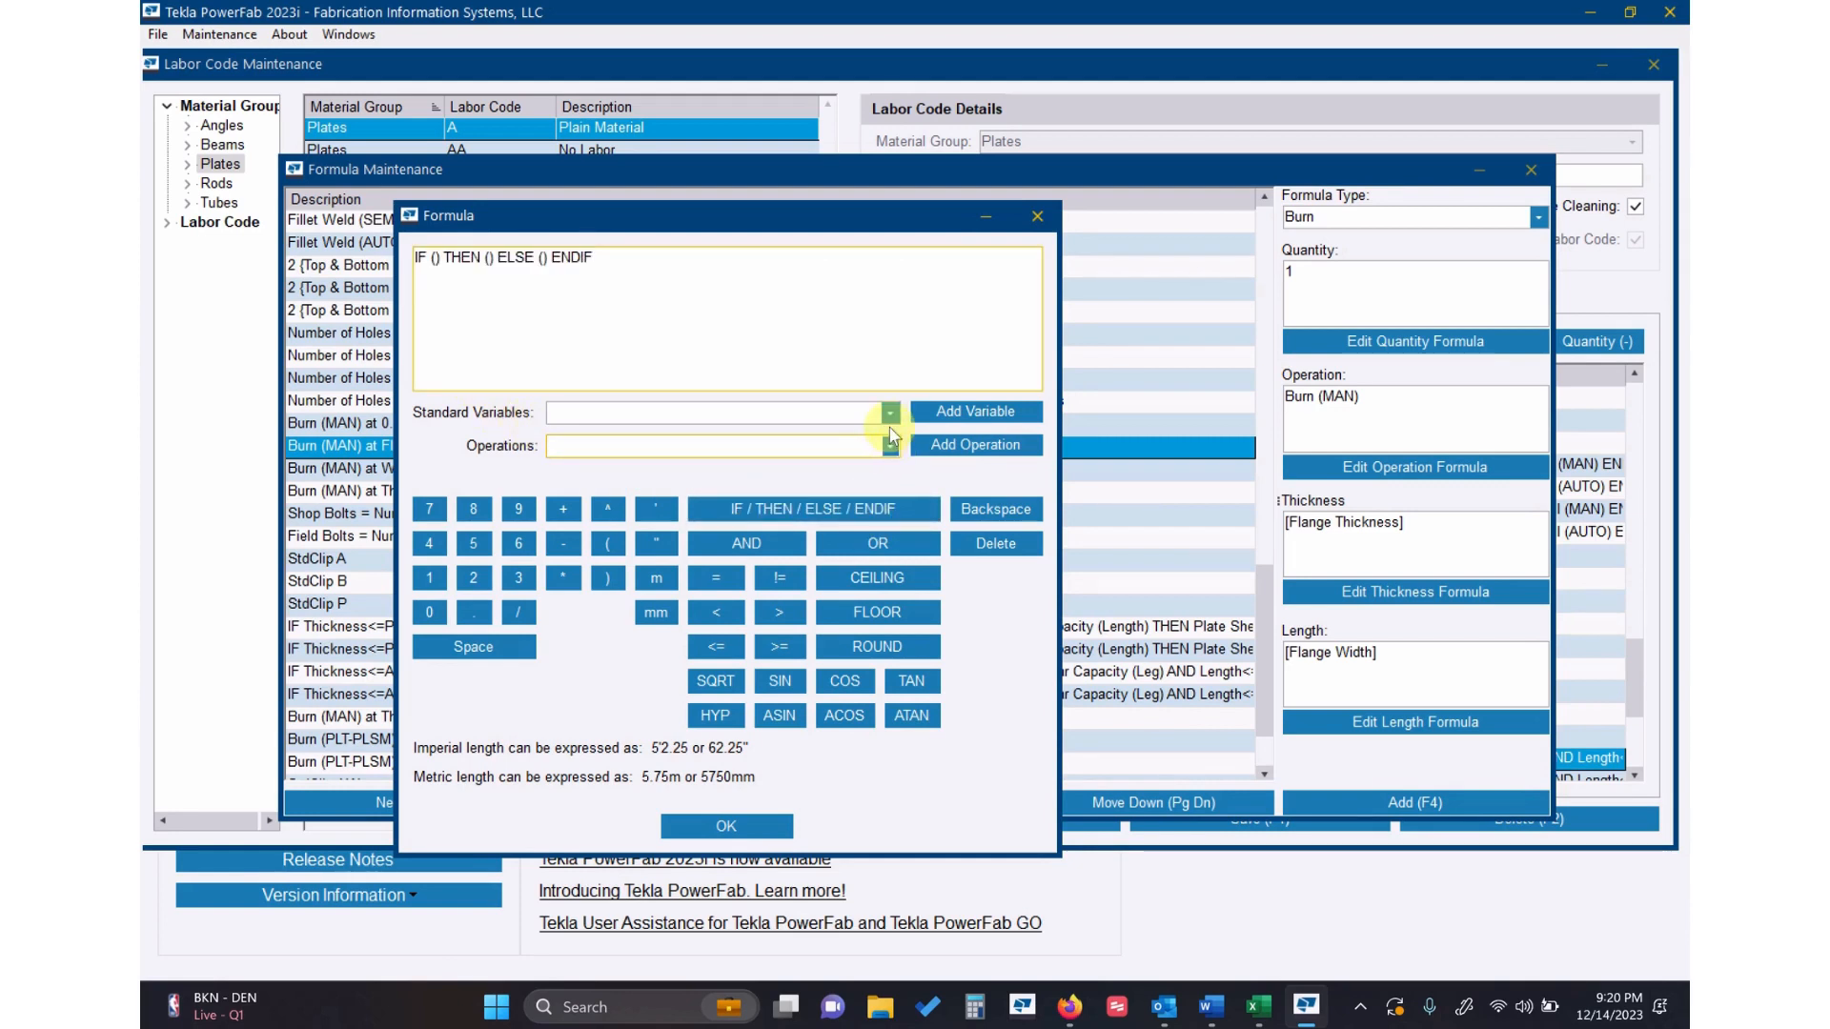
Set the IF condition of the operation formula to [Thickness]<=1.5".
{"action": "left_click", "coordinate": [889, 413]}
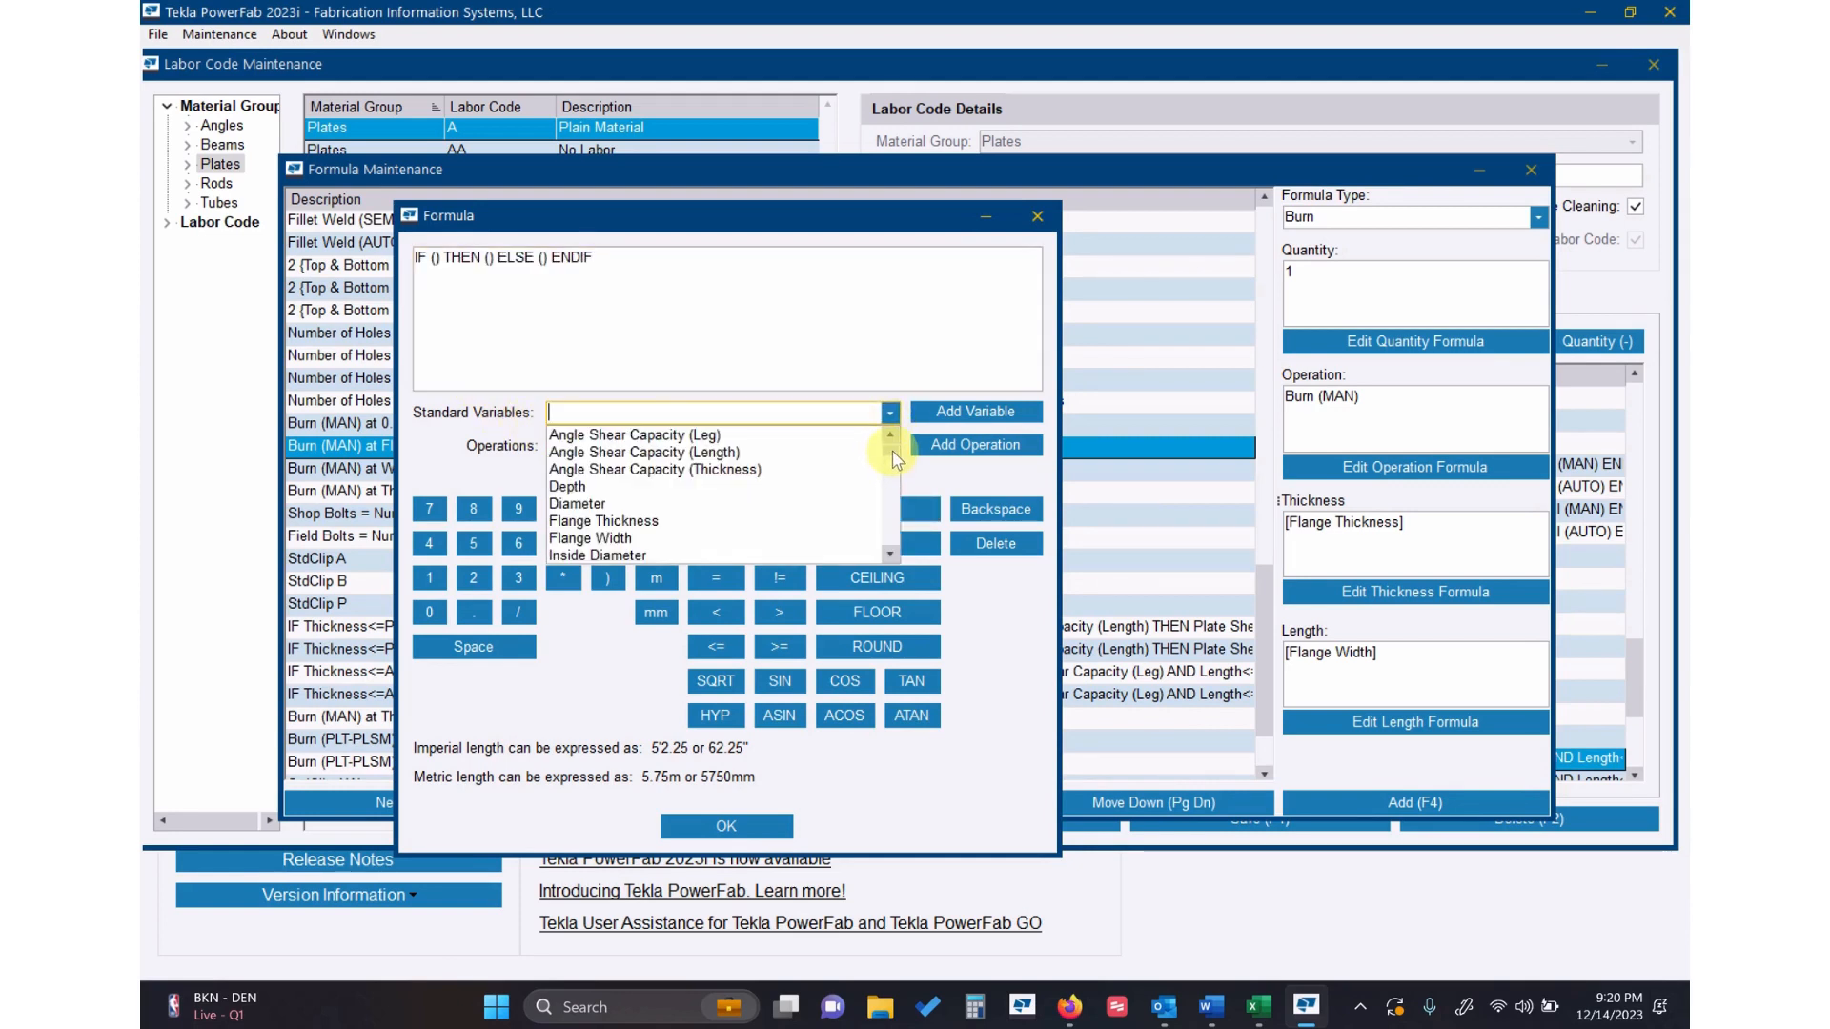
{"action": "left_click_drag", "start_coordinate": [896, 460], "coordinate": [776, 495]}
{"action": "left_click", "coordinate": [650, 467]}
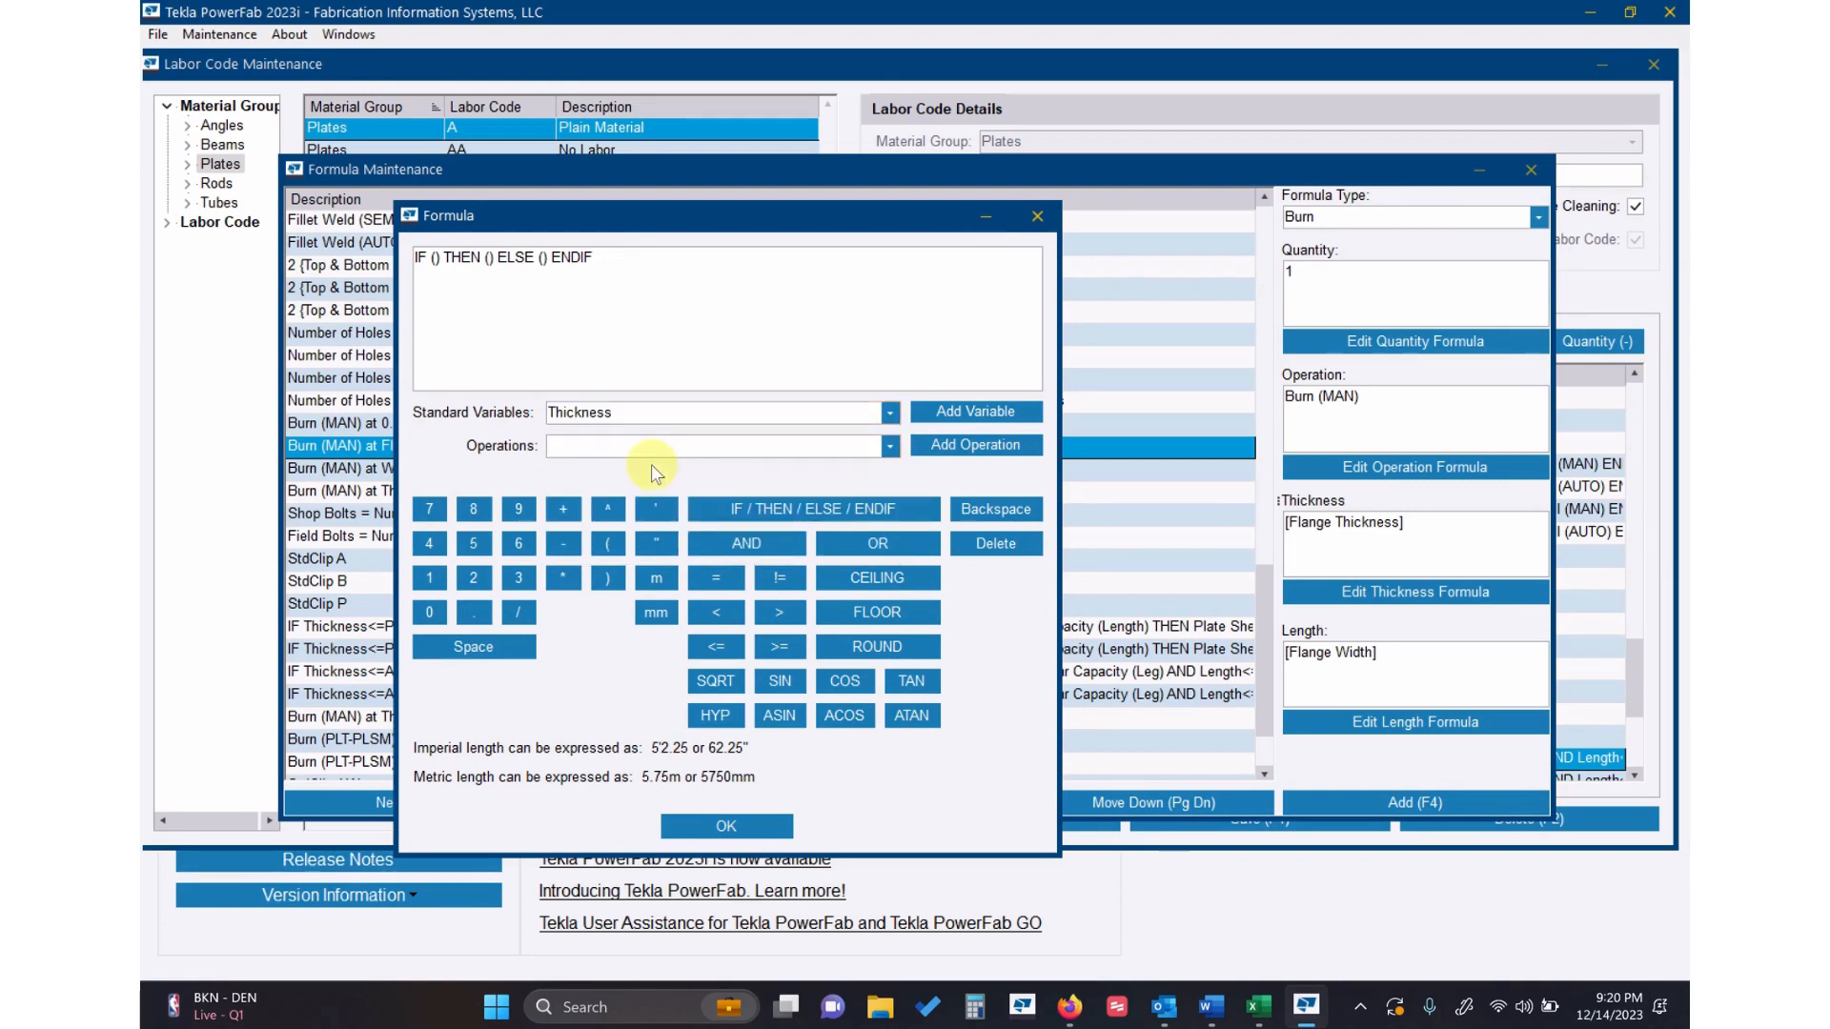
{"action": "left_click", "coordinate": [925, 412]}
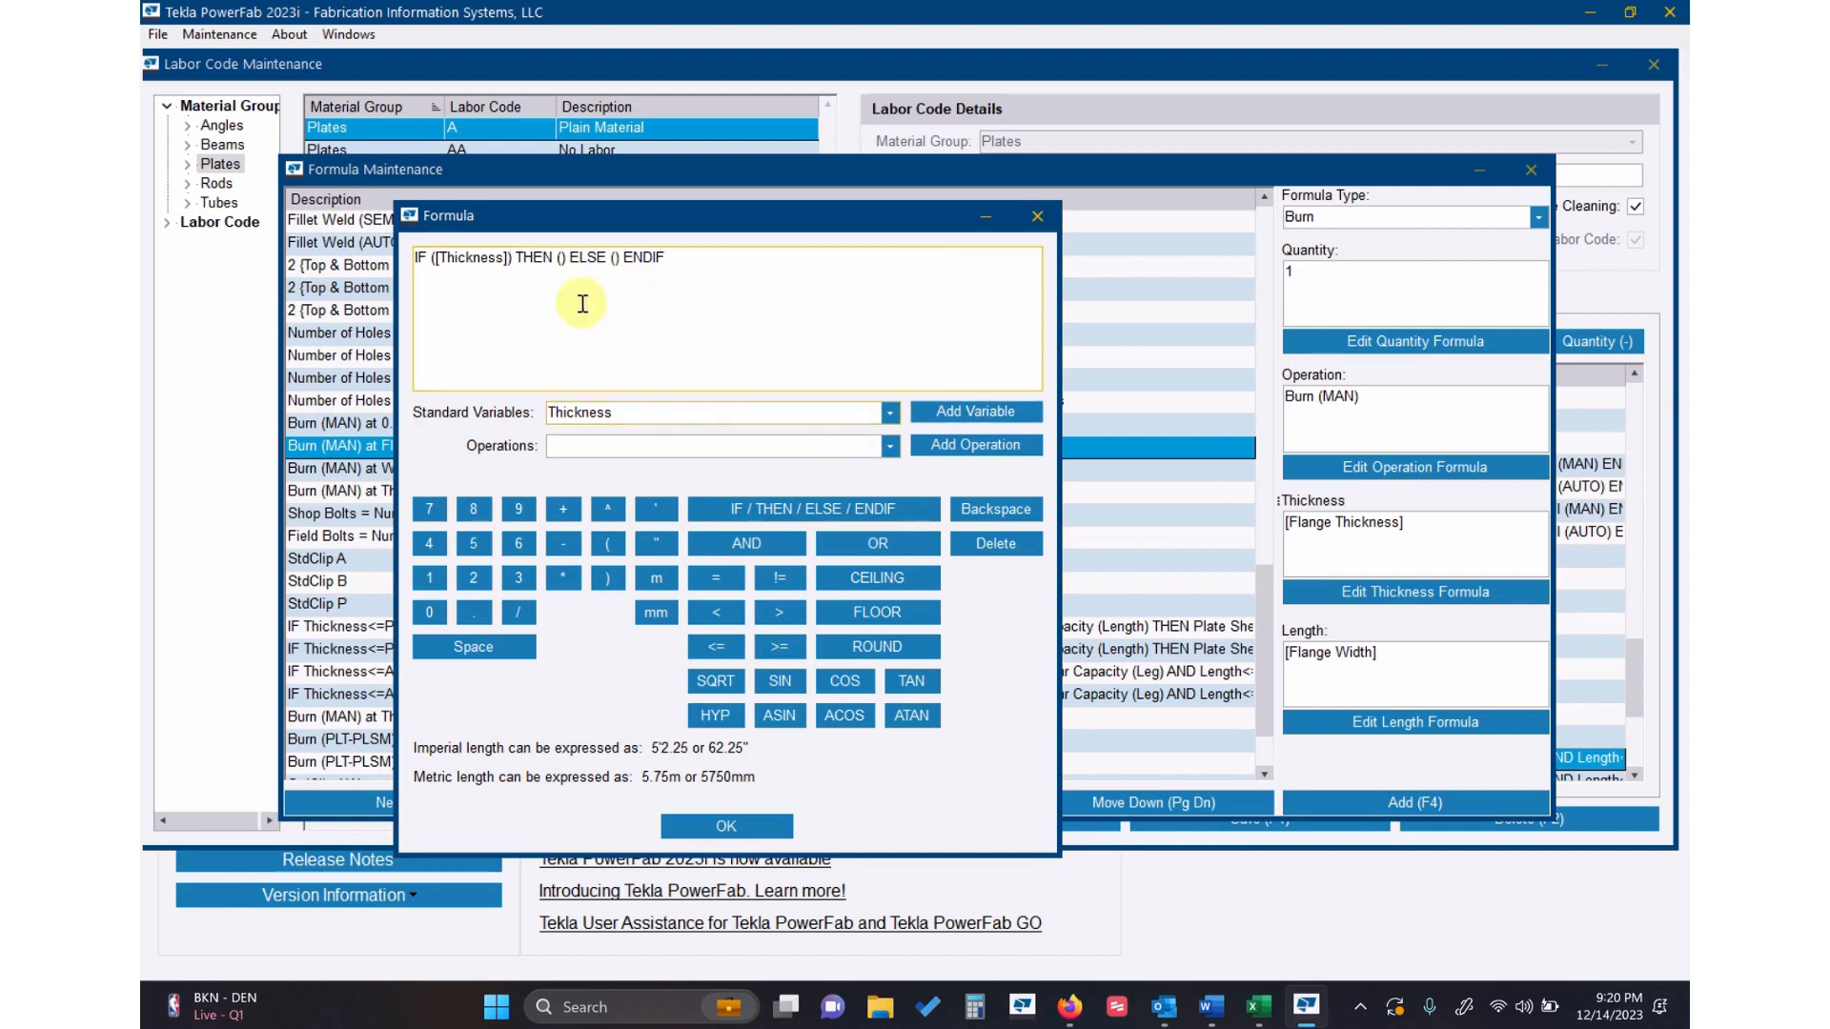
{"action": "left_click", "coordinate": [717, 648]}
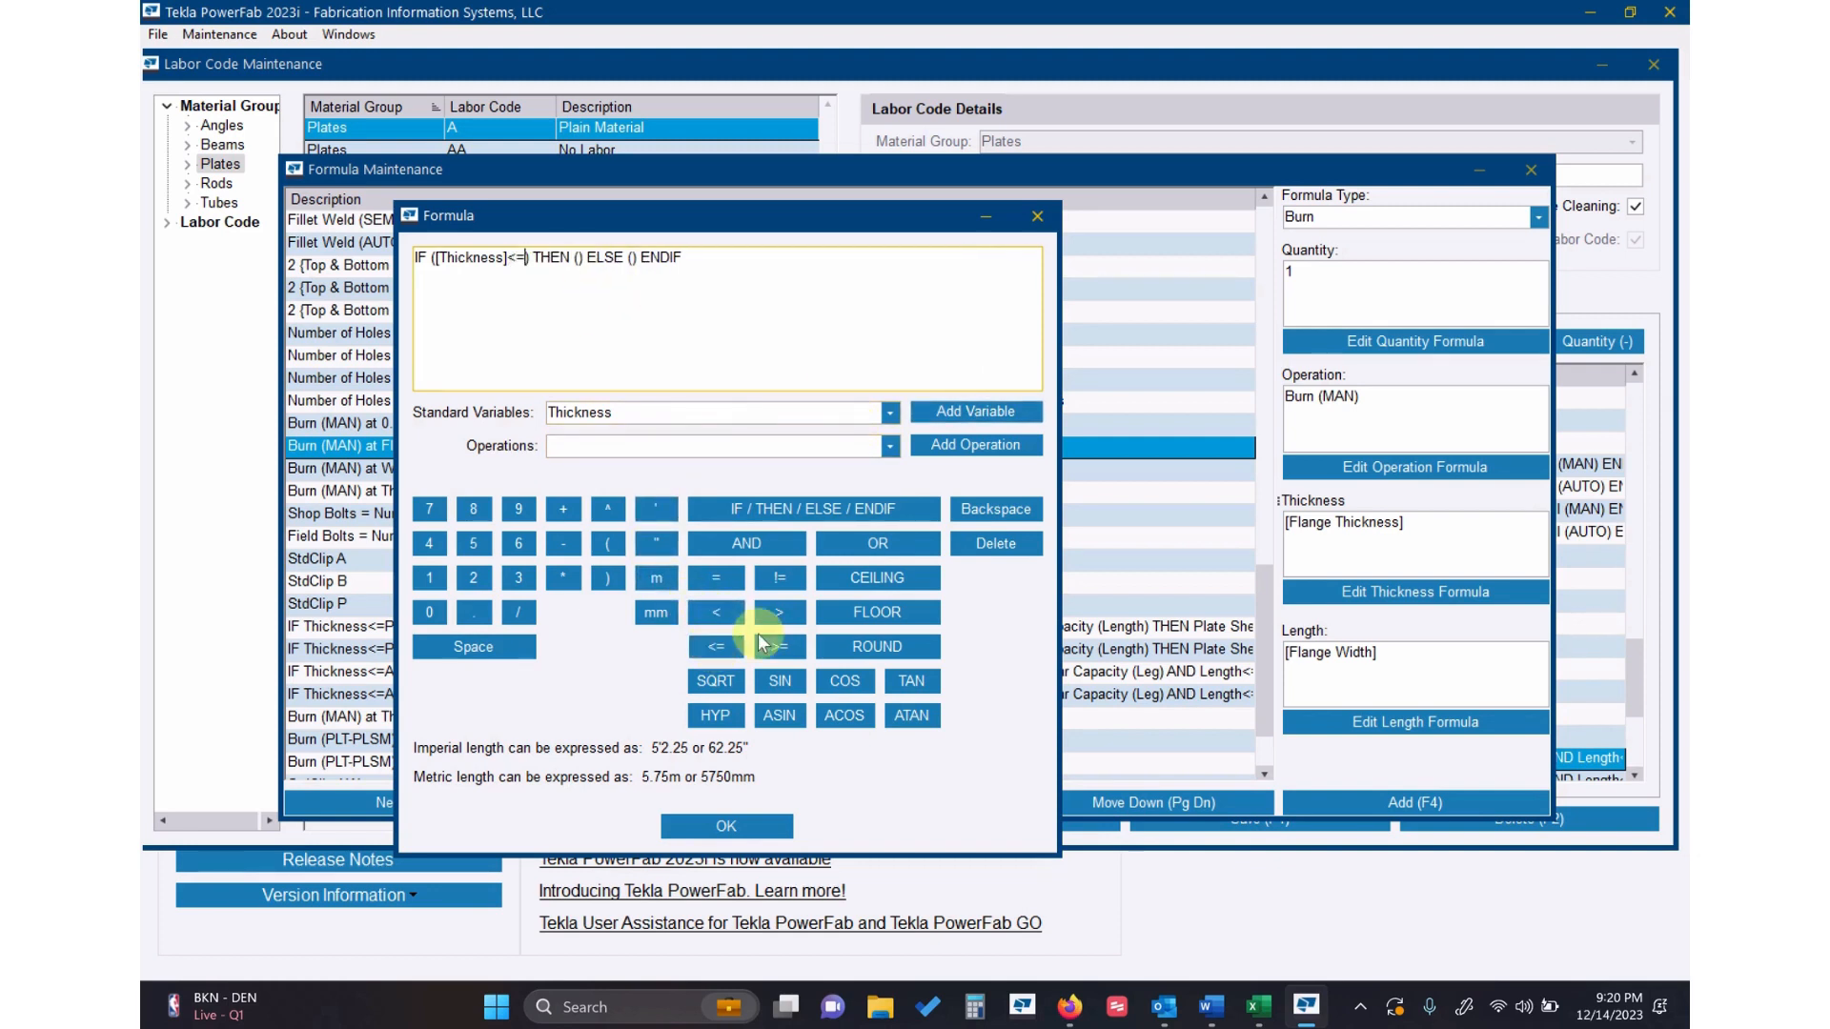
{"action": "type", "text": "1"}
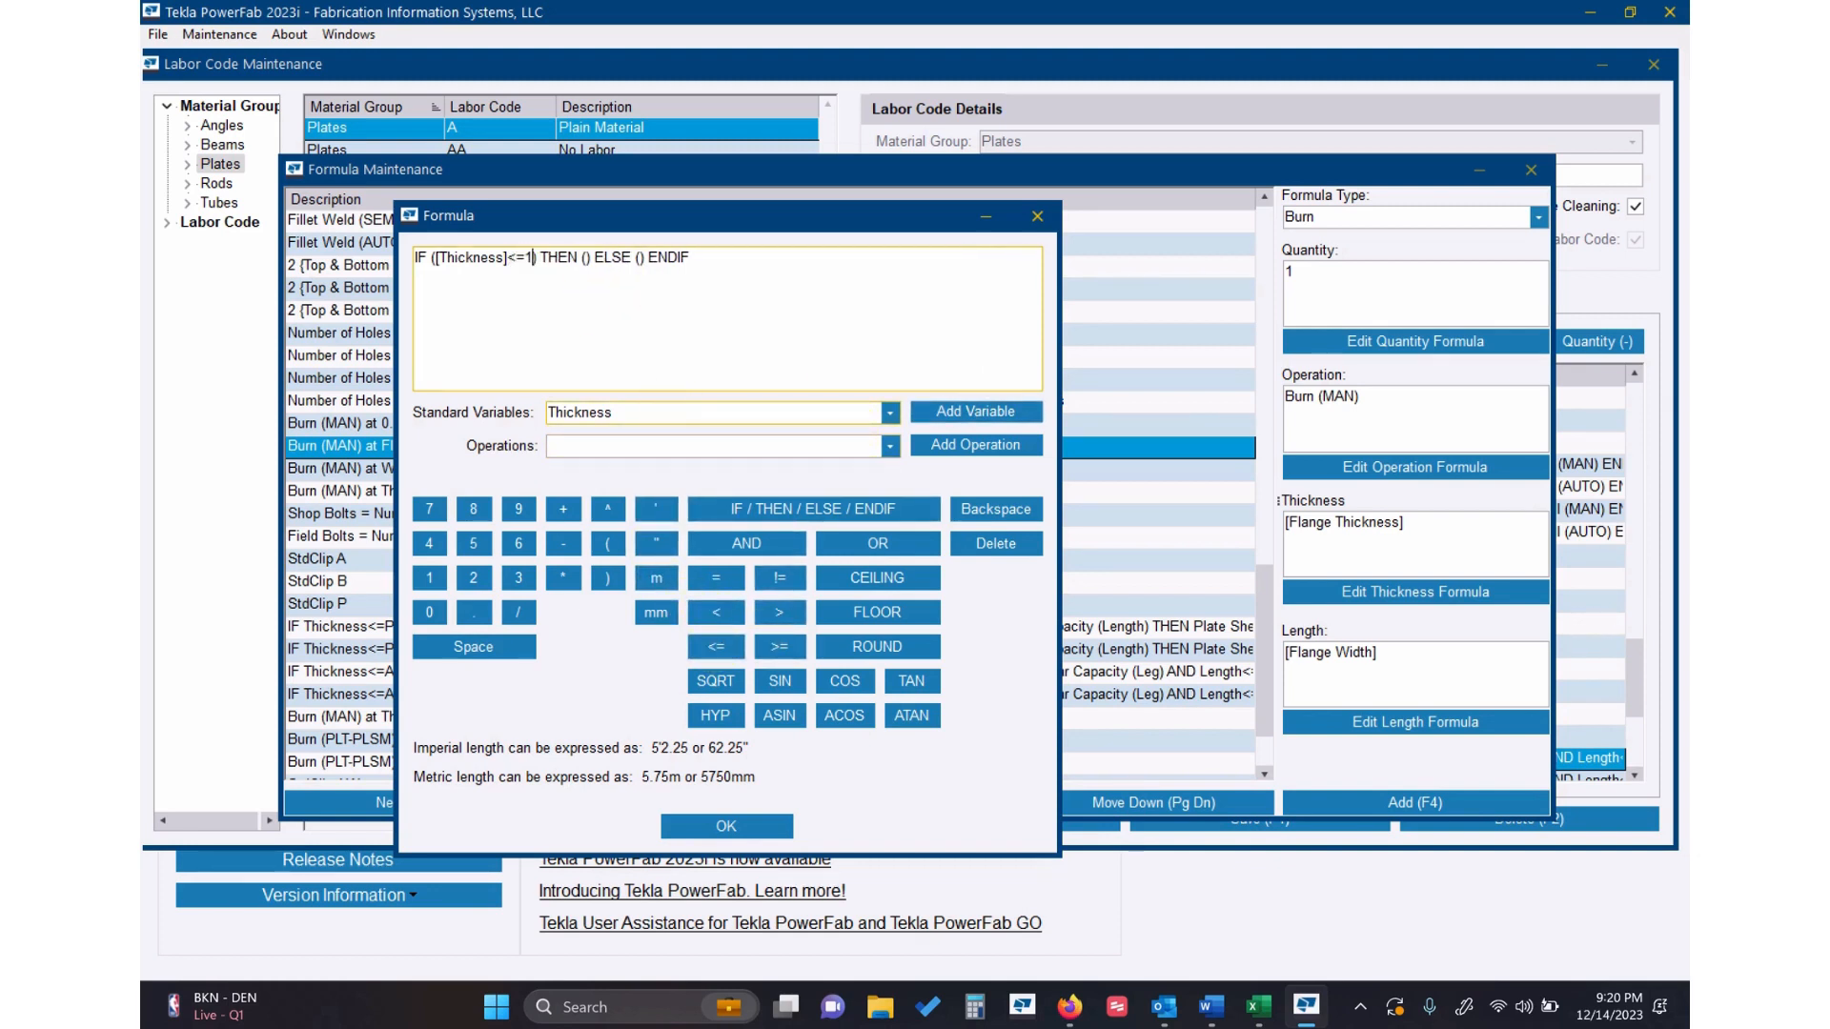
{"action": "type", "text": ".5\""}
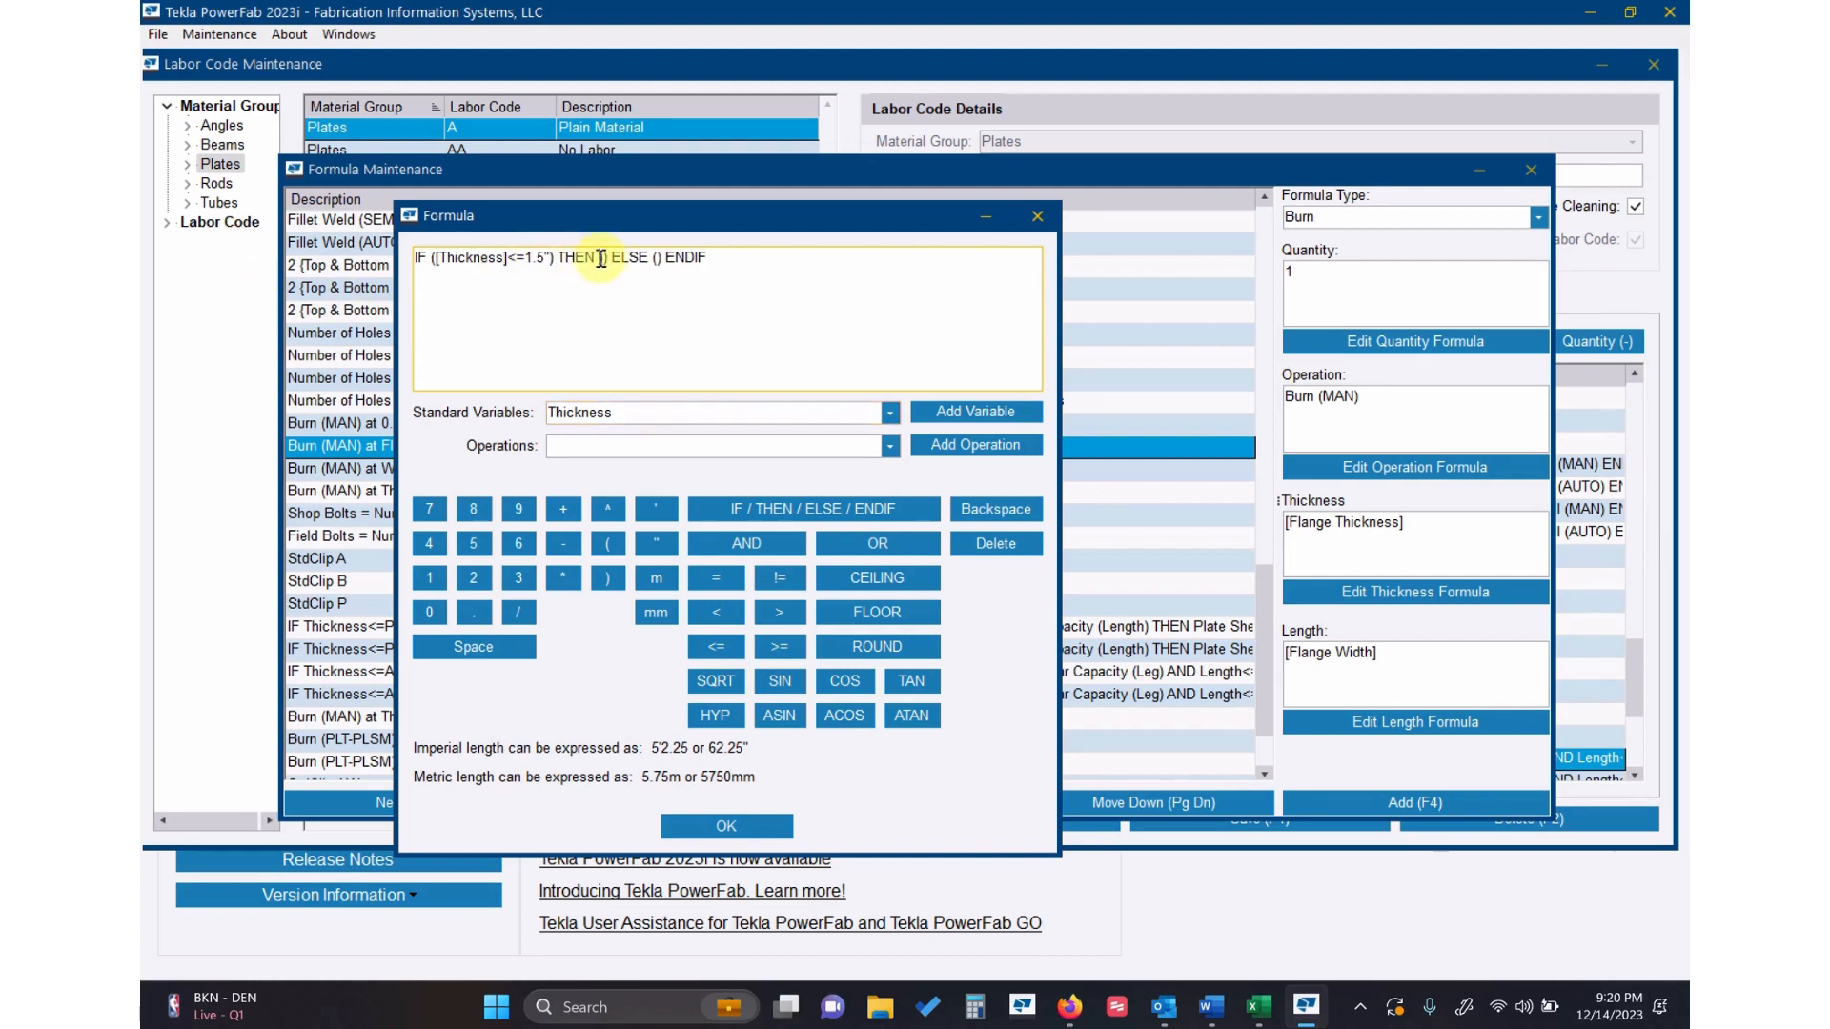
Insert the Burn (PLT-PLSM) operation in the THEN part of the operation formula.
{"action": "left_click", "coordinate": [891, 446]}
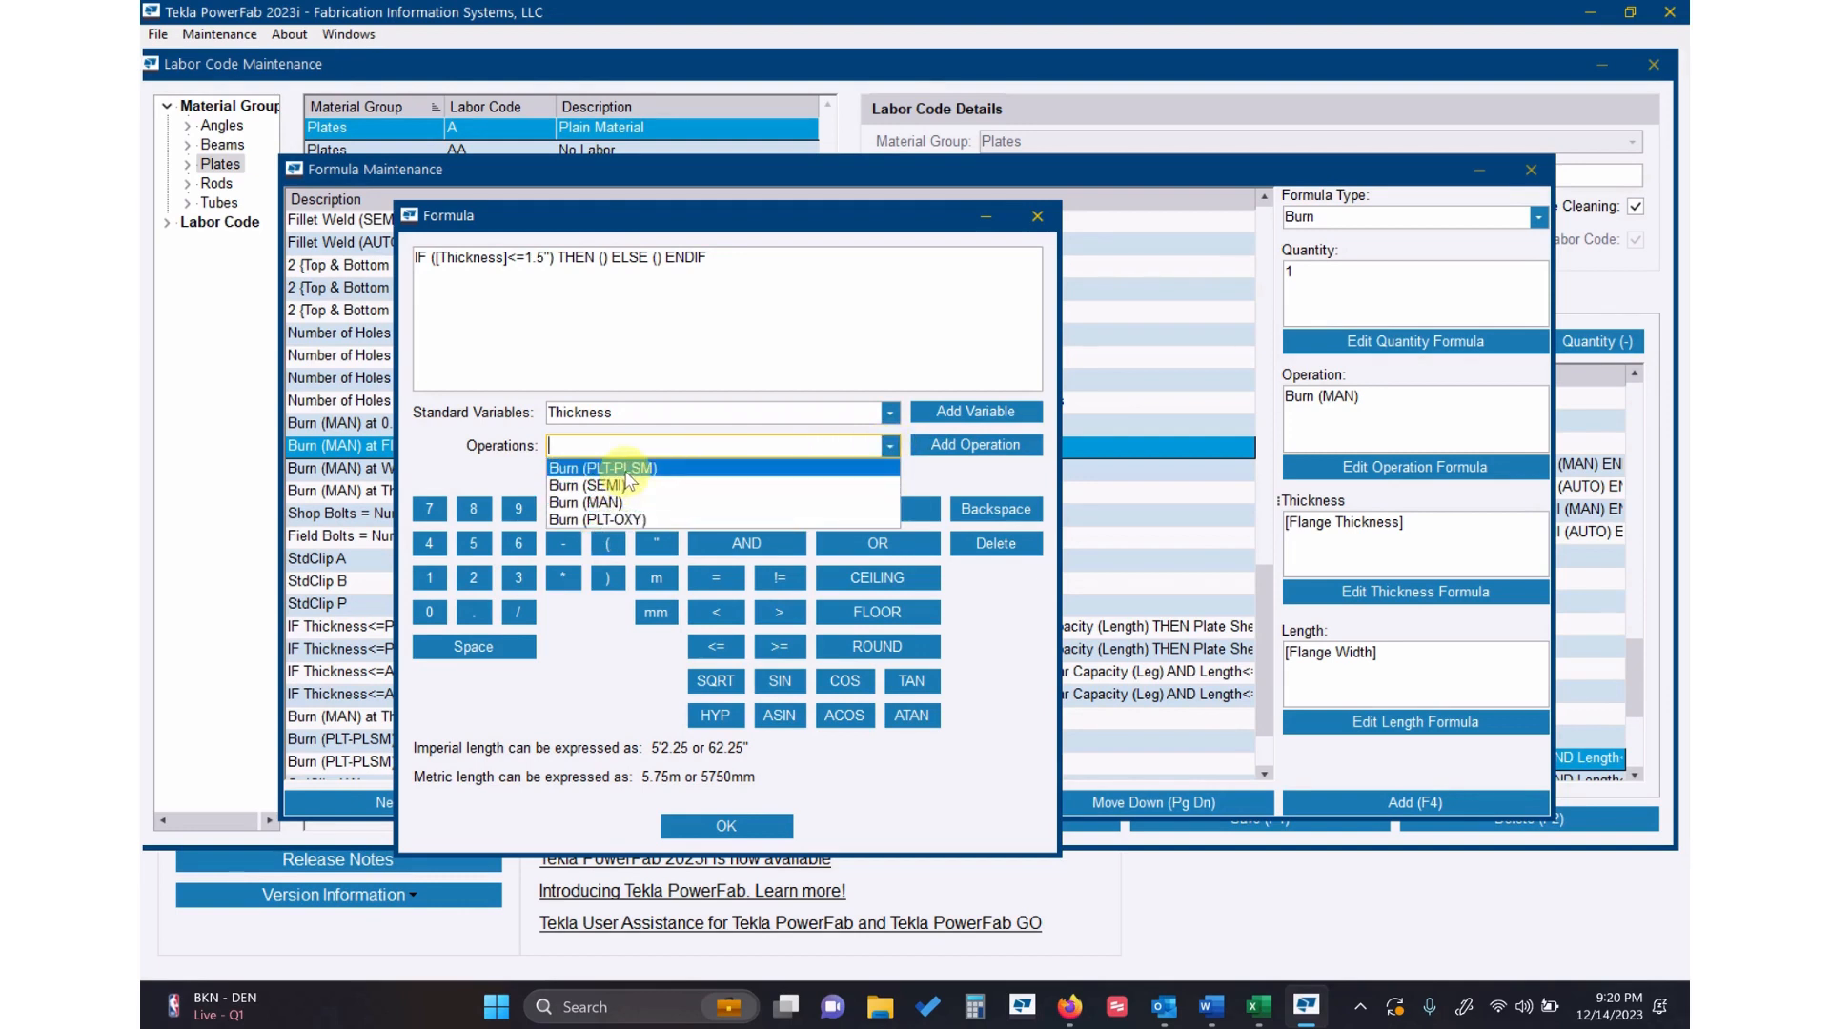
{"action": "left_click", "coordinate": [624, 468]}
{"action": "left_click", "coordinate": [974, 445]}
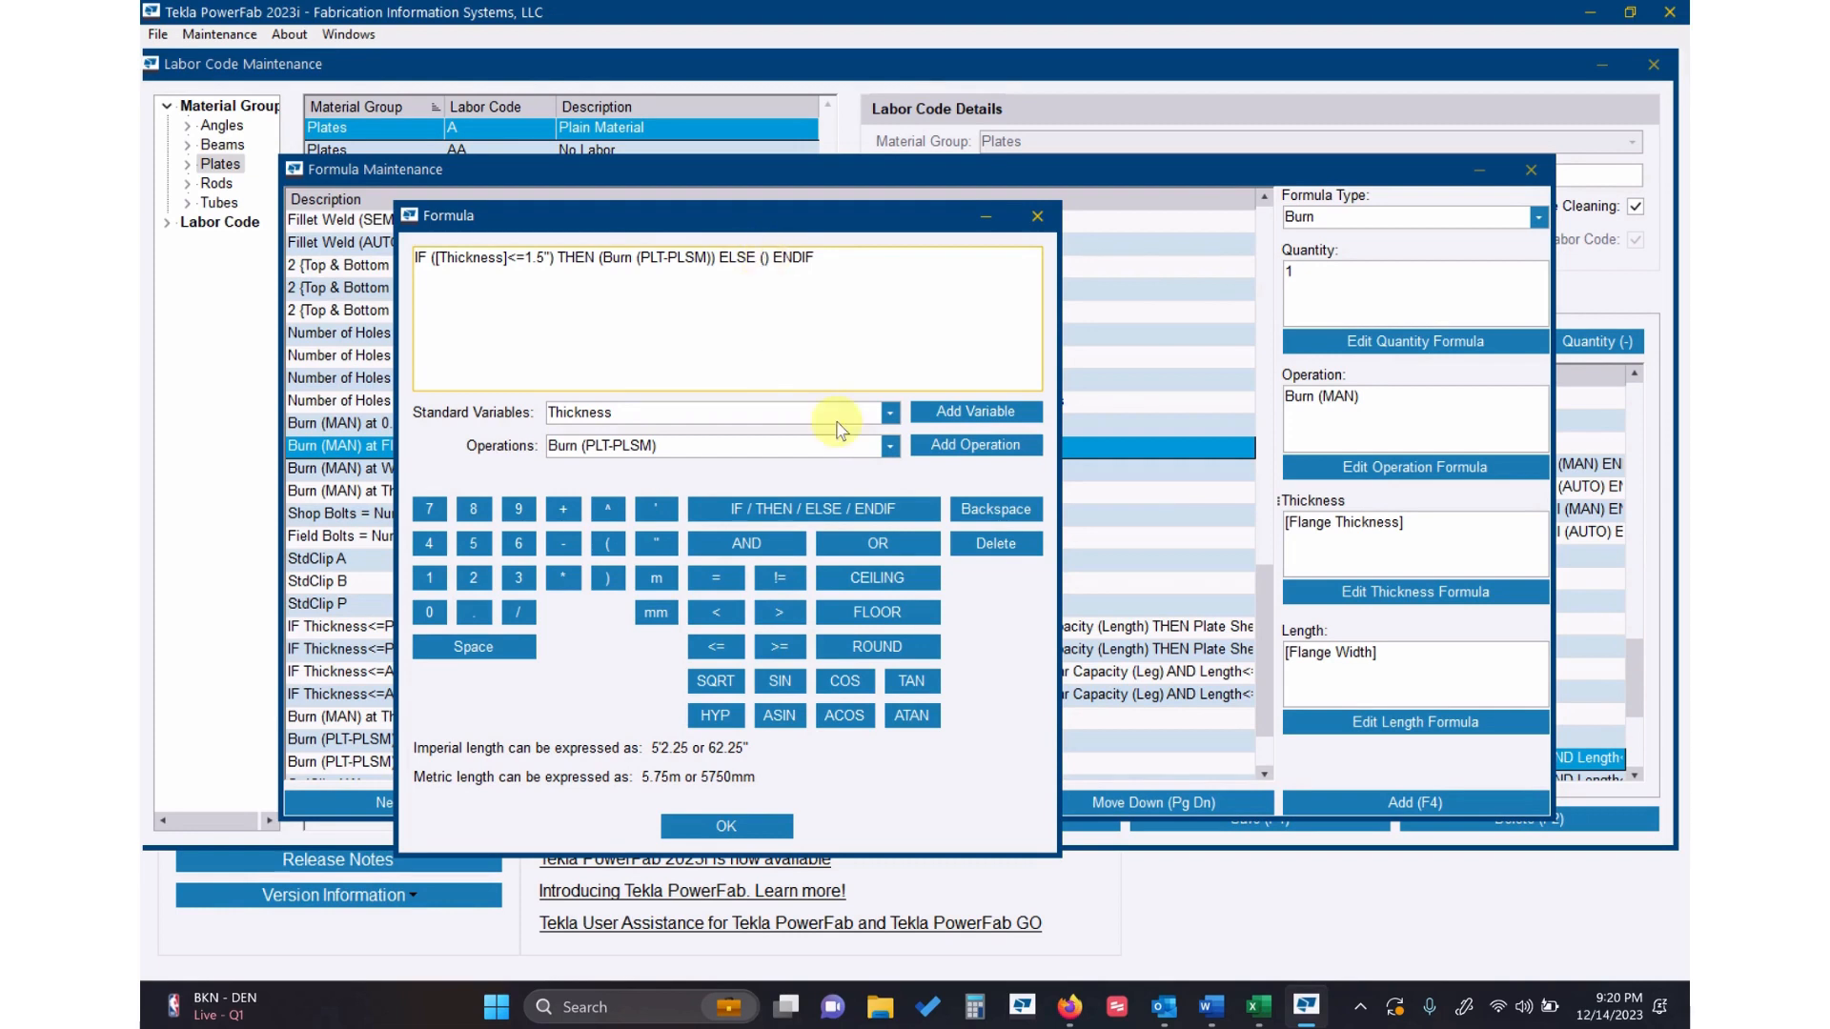
Insert the Burn (PLT-OXY) operation in the ELSE part and accept the operation formula.
{"action": "left_click", "coordinate": [890, 446]}
{"action": "left_click", "coordinate": [732, 520]}
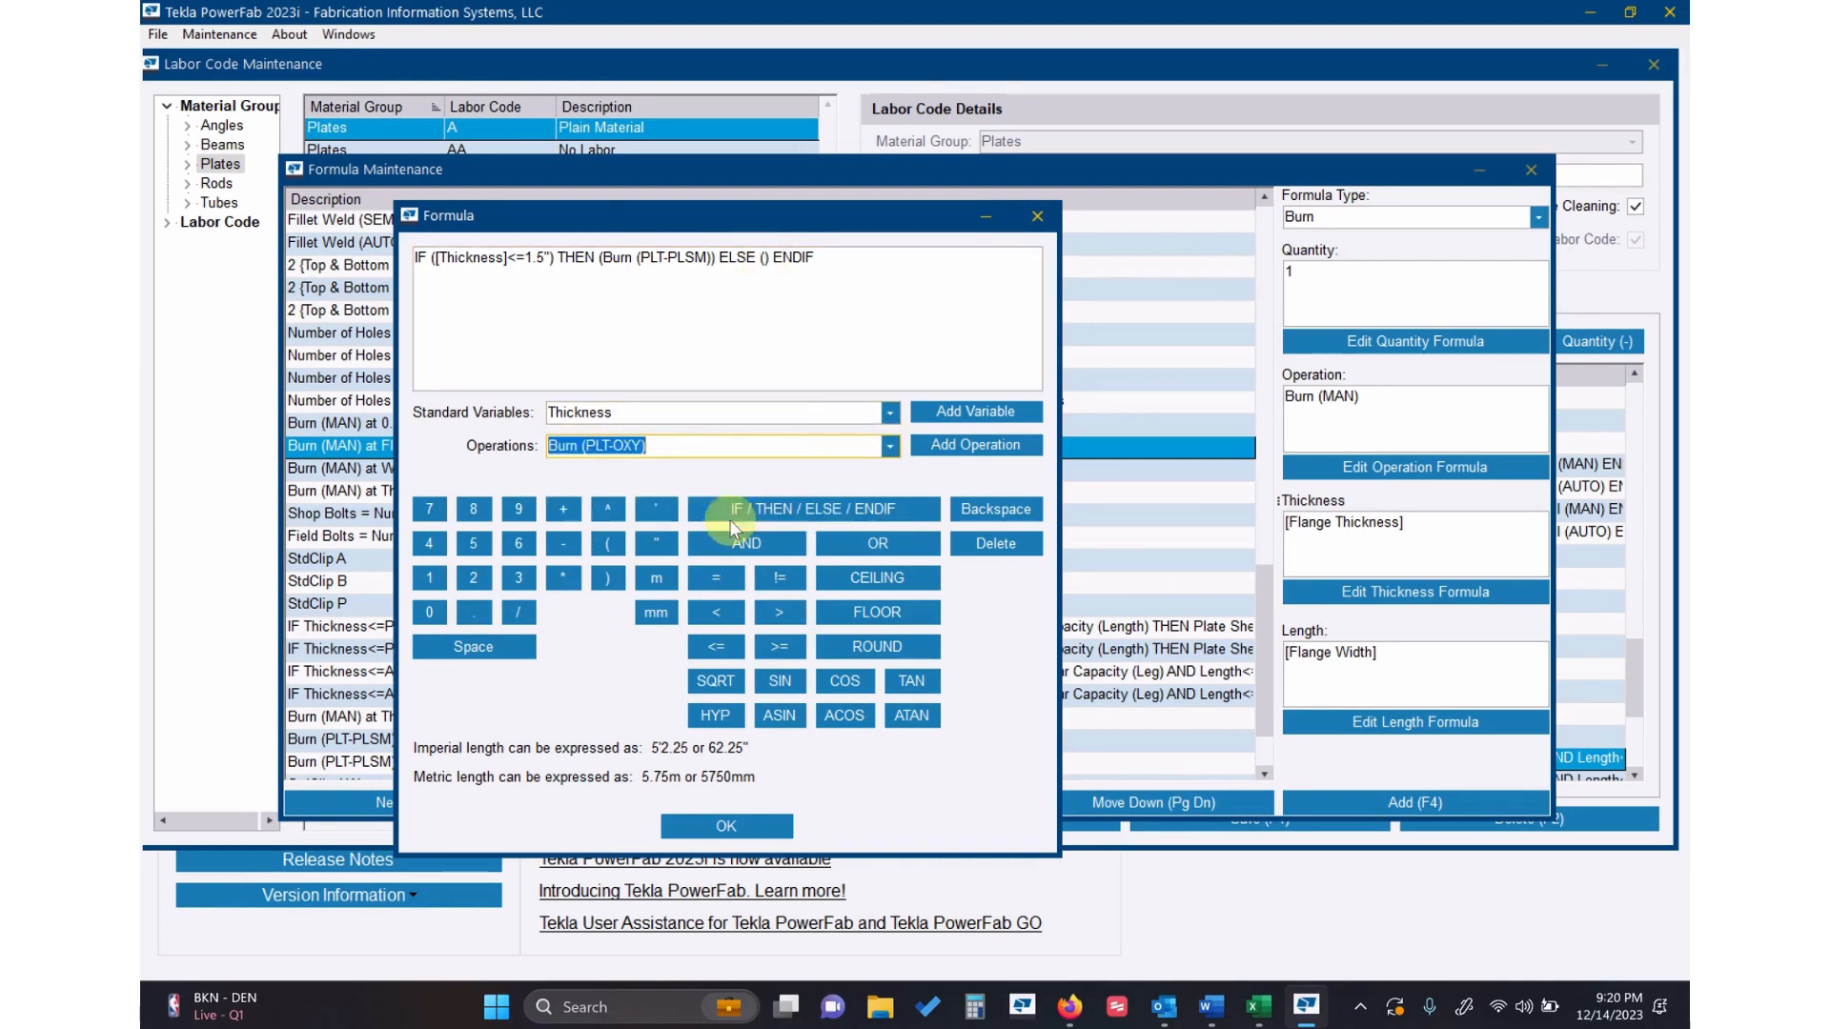
{"action": "left_click", "coordinate": [948, 455]}
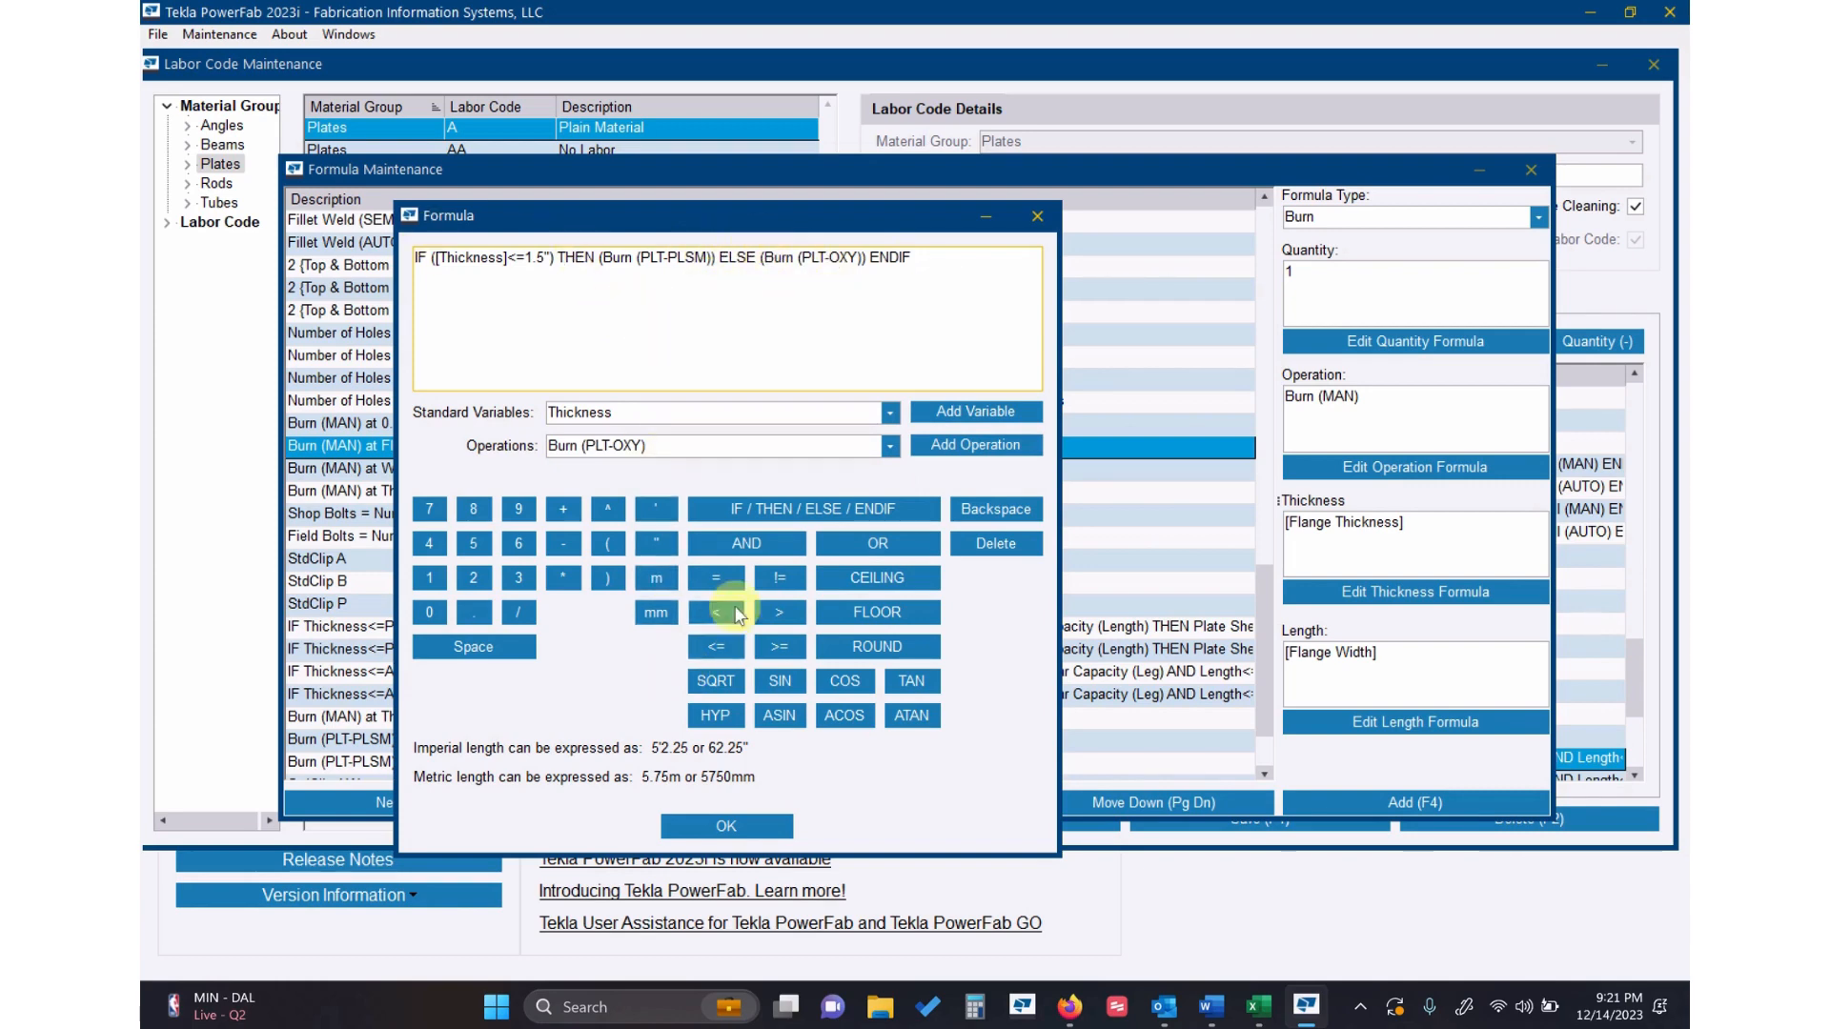
{"action": "left_click", "coordinate": [727, 827]}
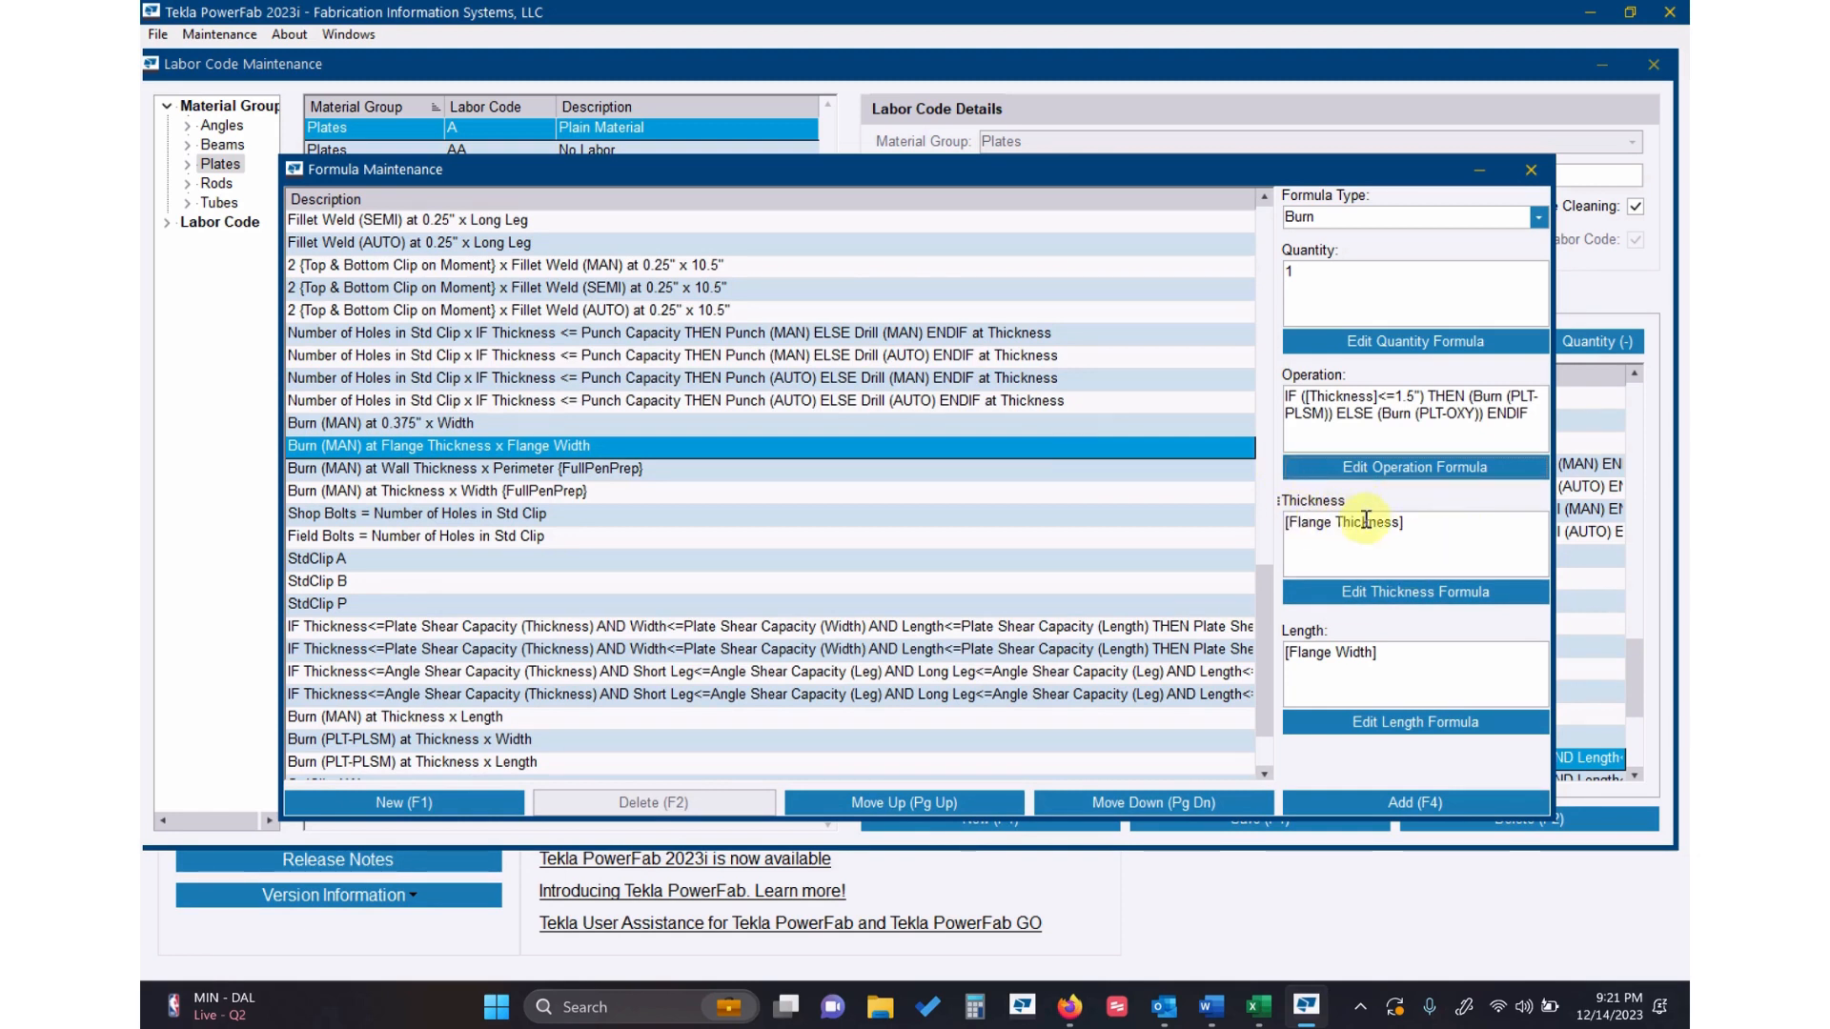
Replace the thickness formula's Flange Thickness variable with [Thickness].
{"action": "left_click", "coordinate": [1410, 548]}
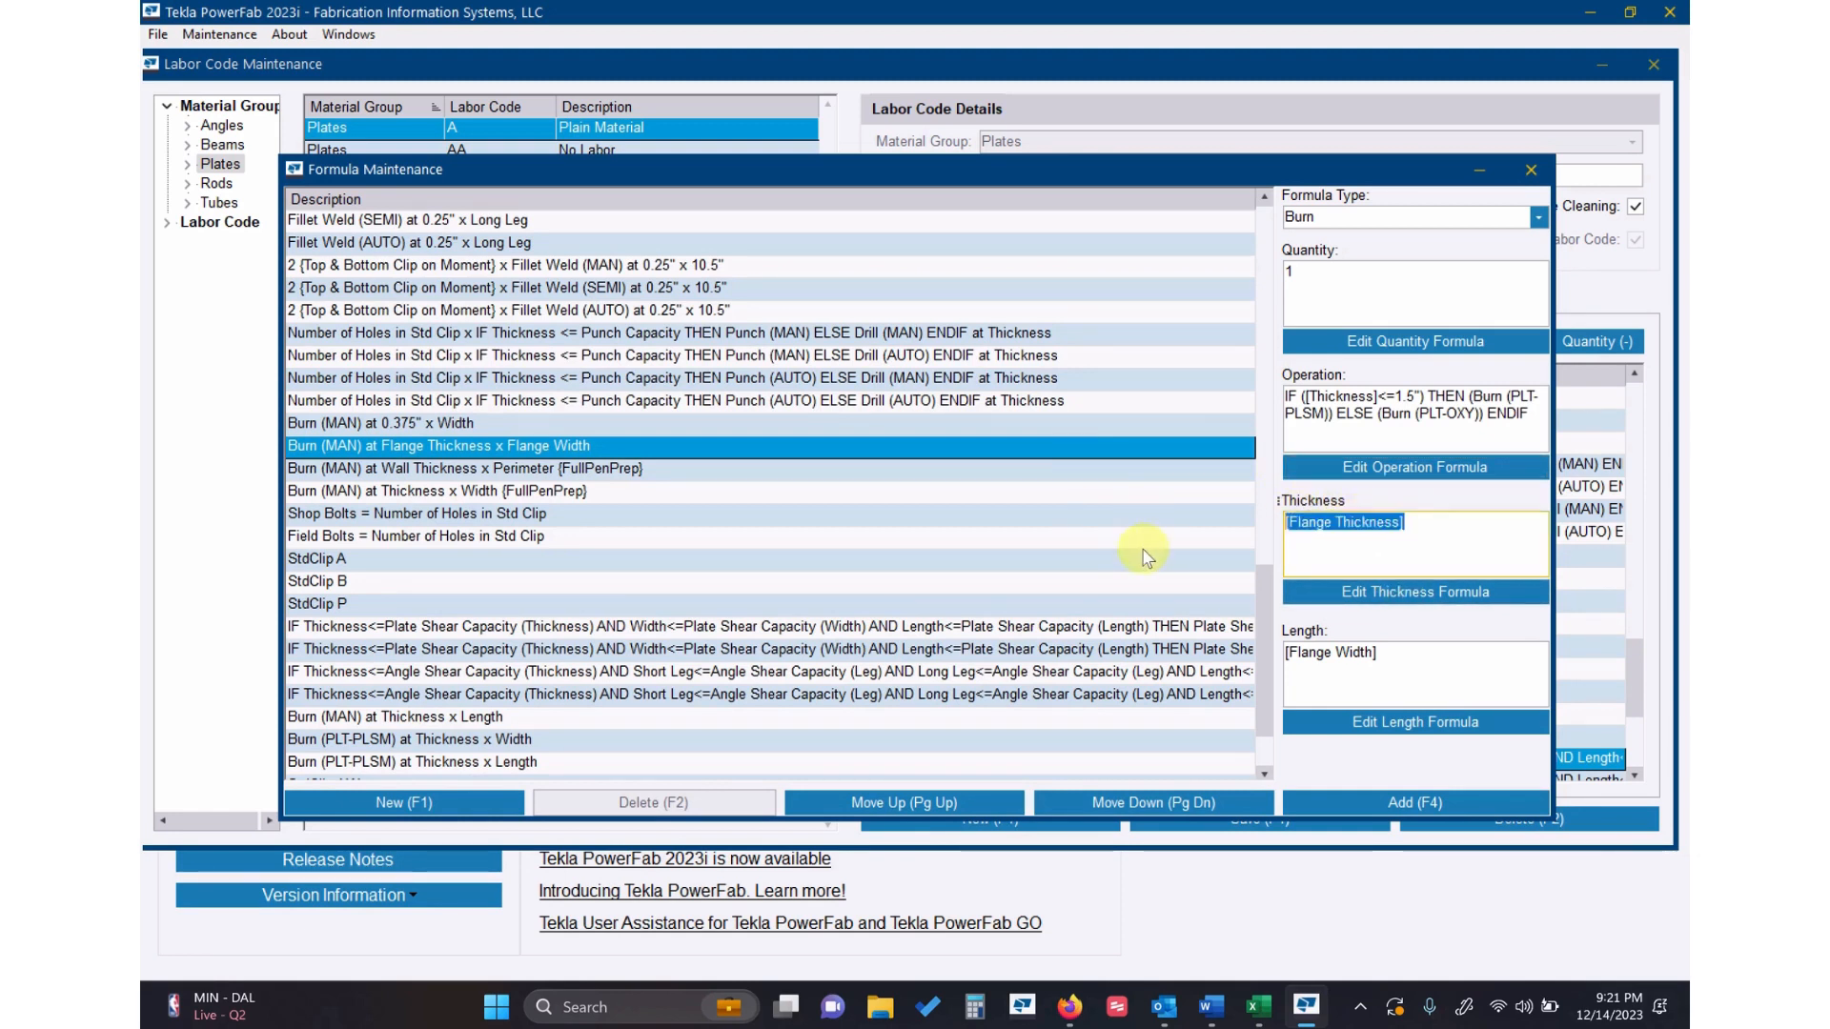
{"action": "left_click", "coordinate": [1377, 592]}
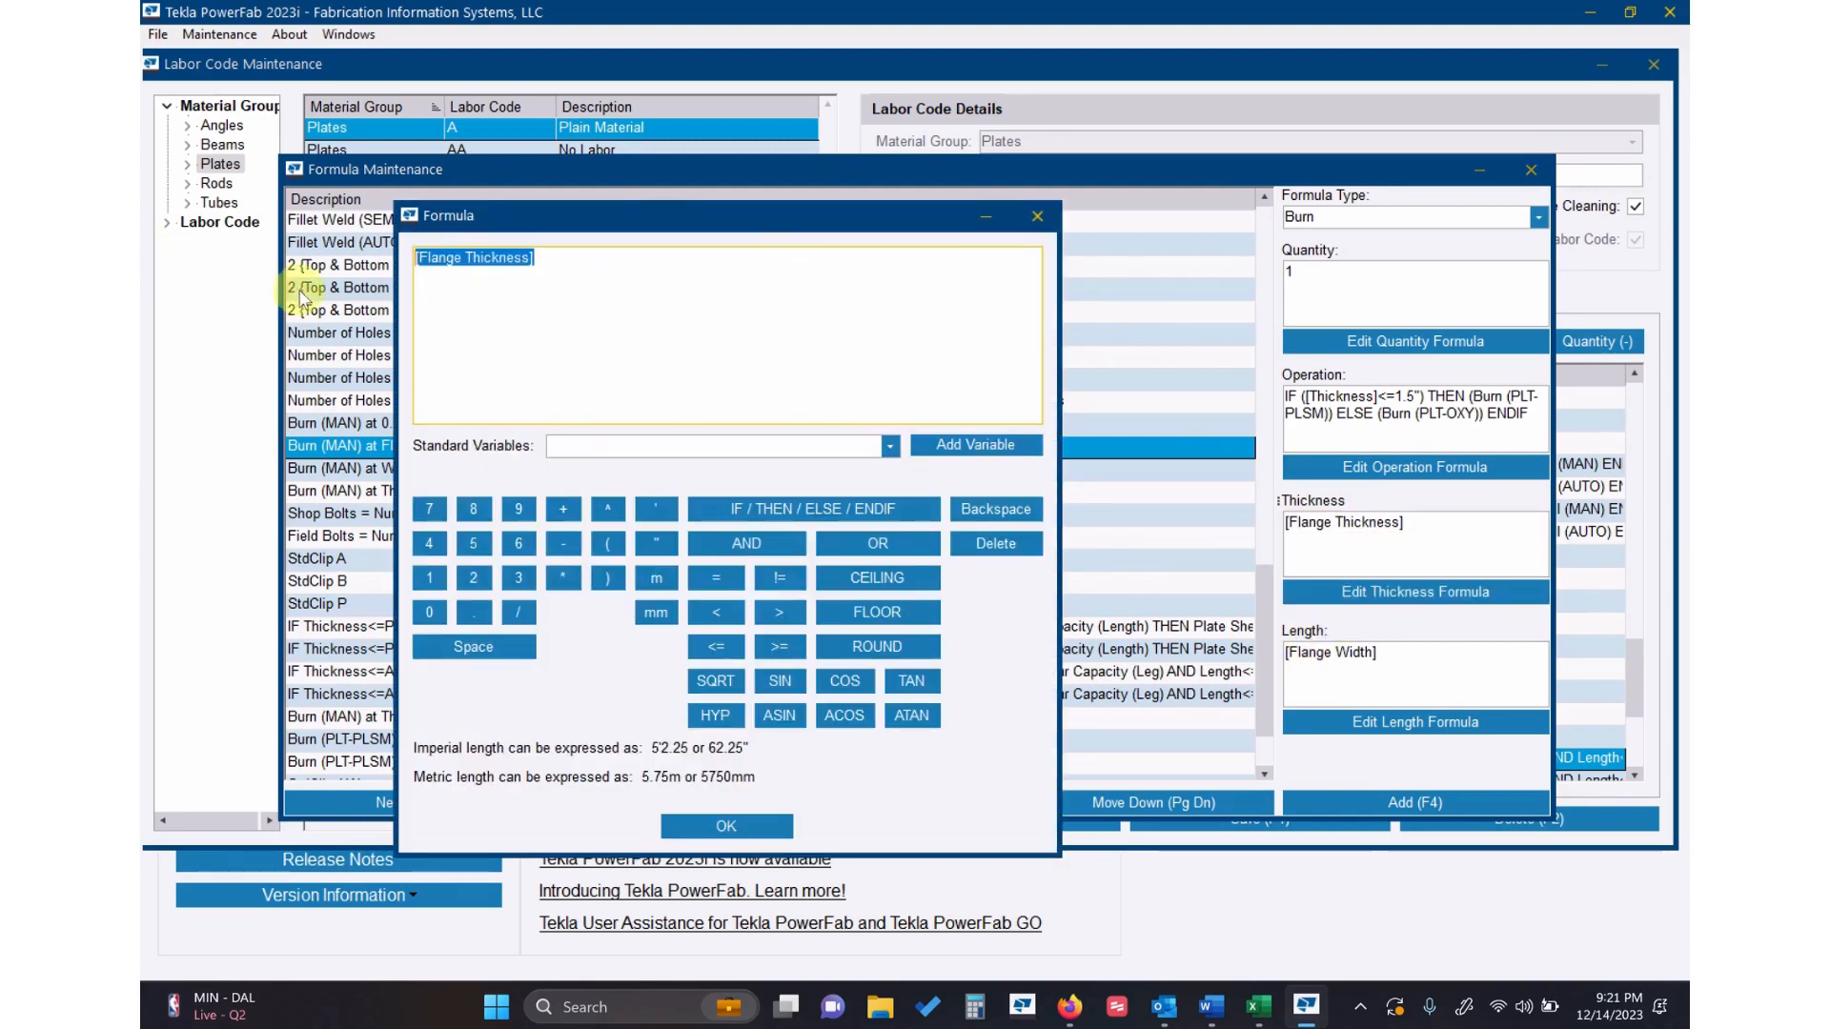
{"action": "key", "text": "BackSpace"}
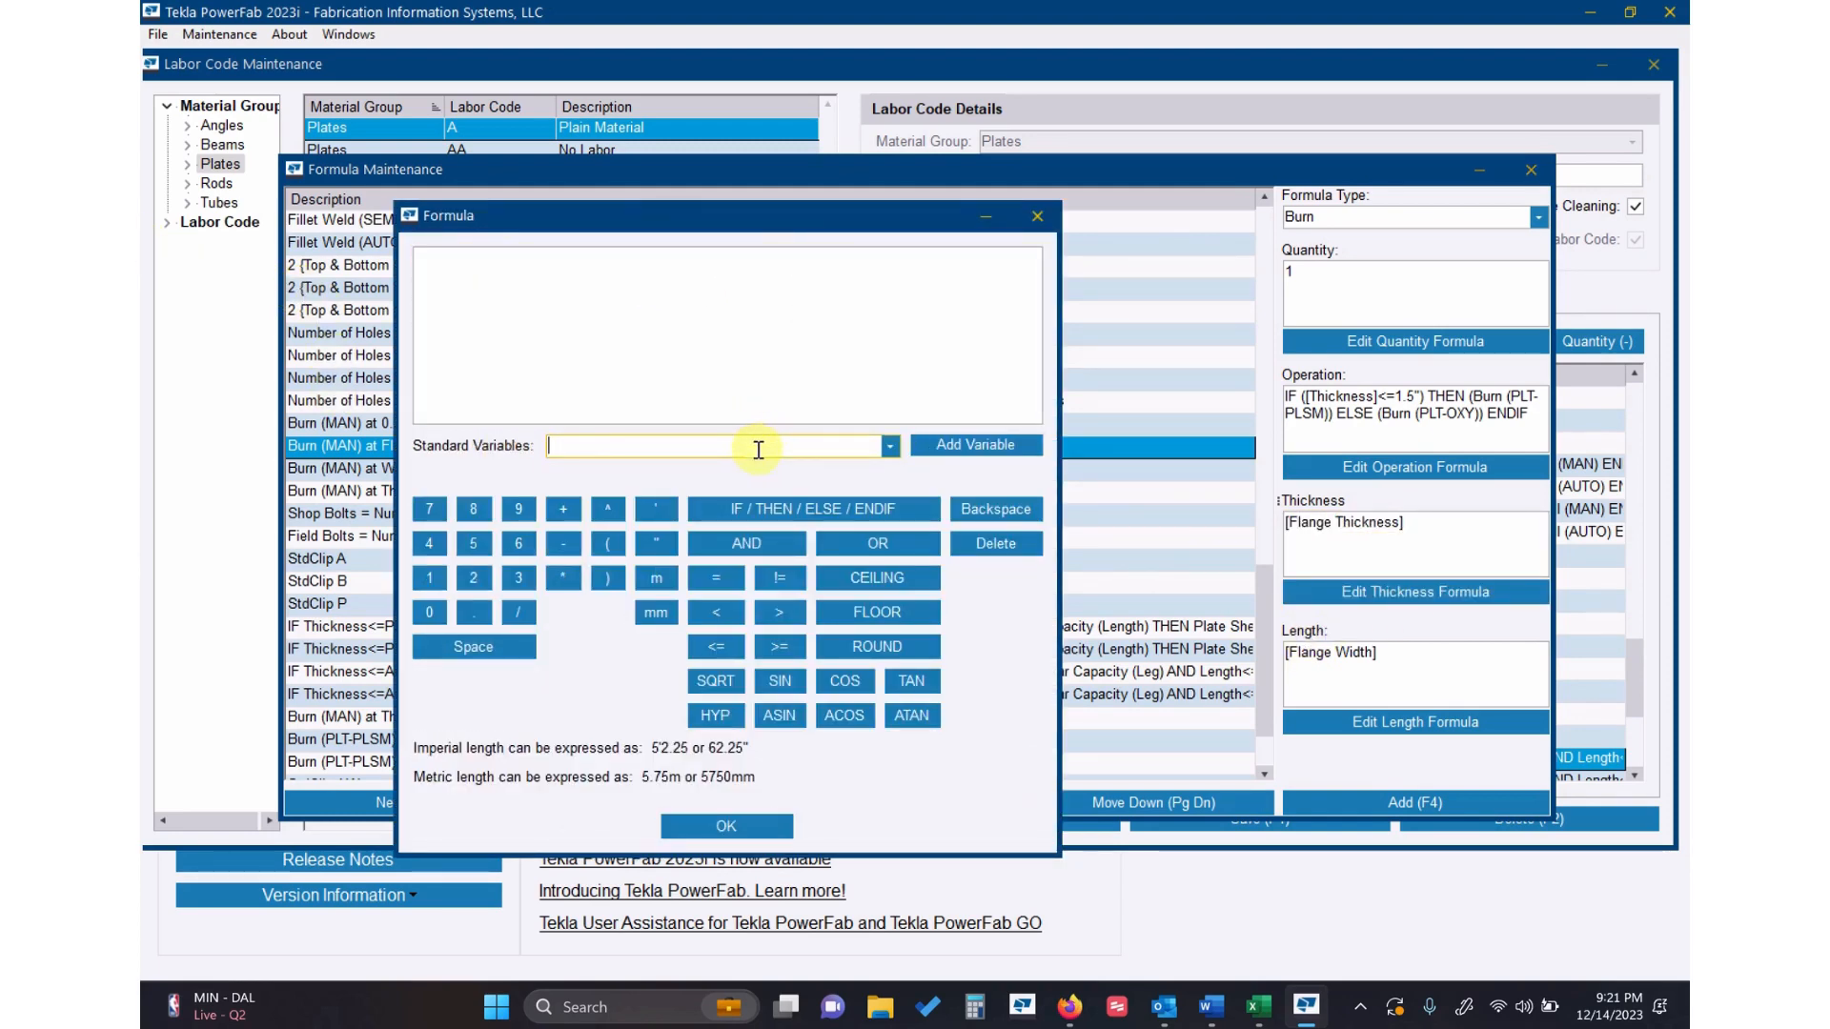
{"action": "scroll", "coordinate": [758, 451], "scroll_direction": "down", "scroll_amount": 1}
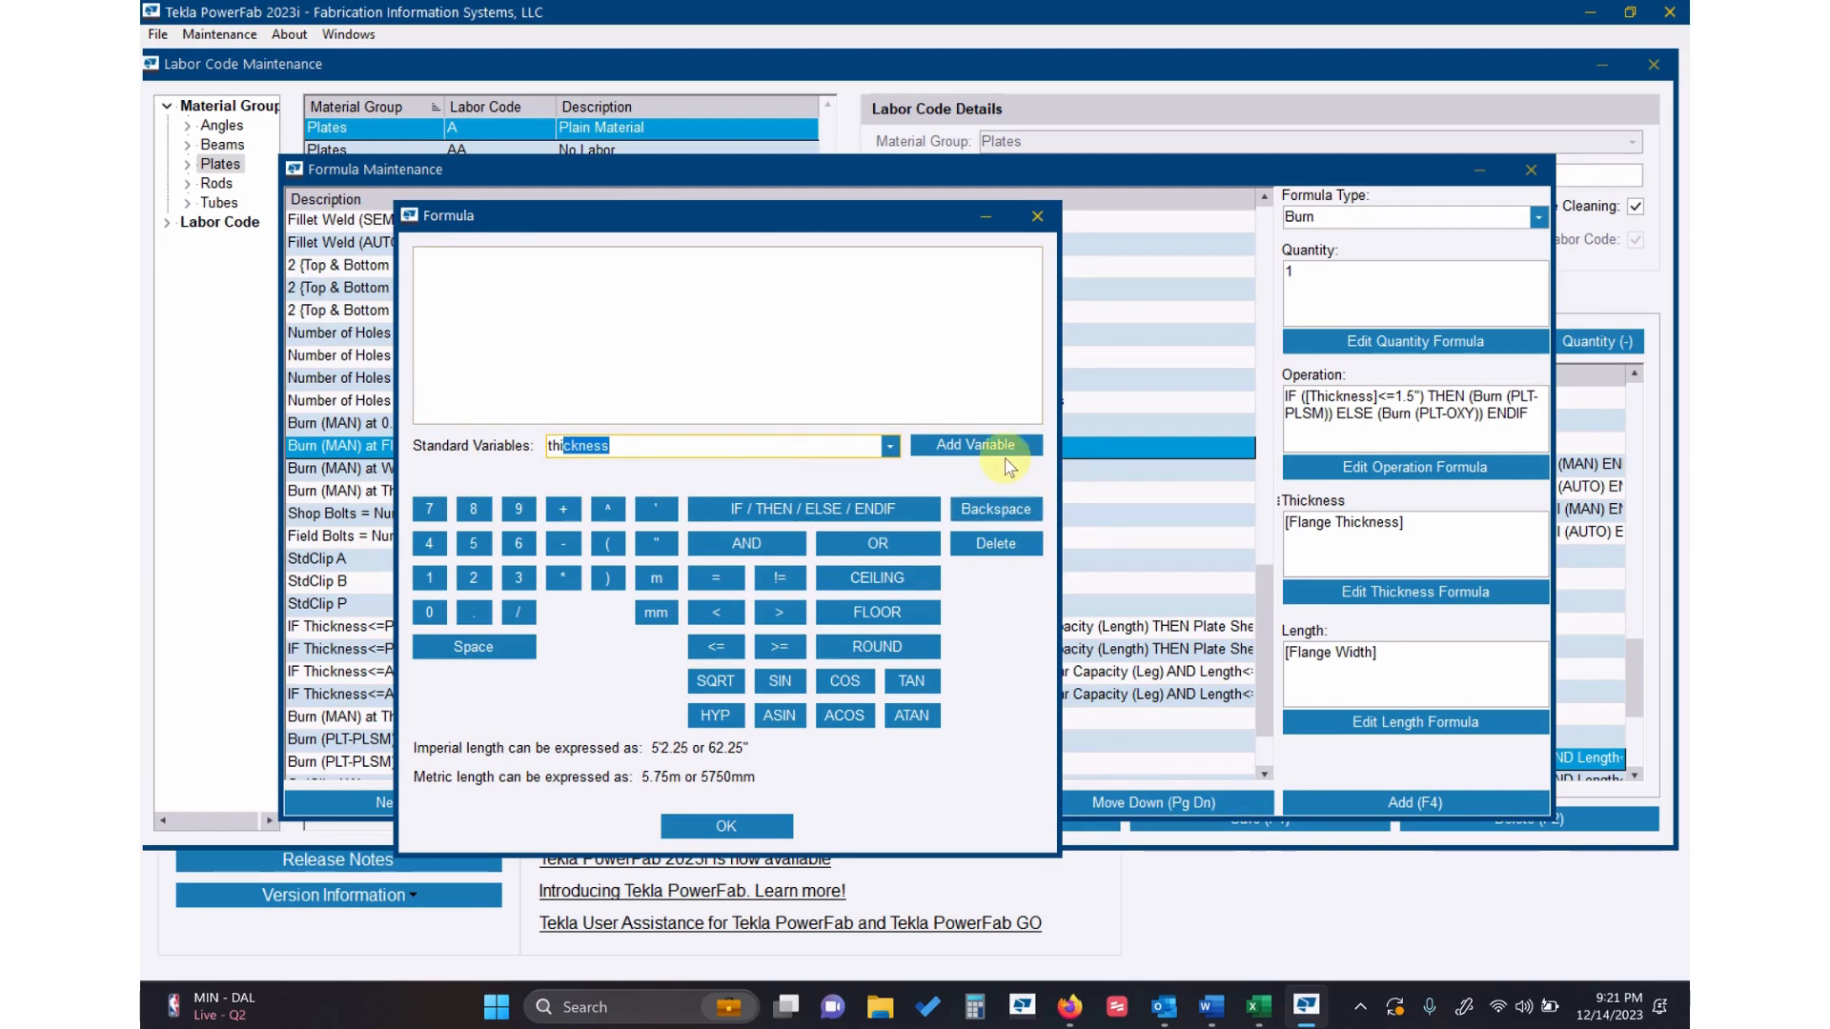
{"action": "left_click", "coordinate": [975, 445]}
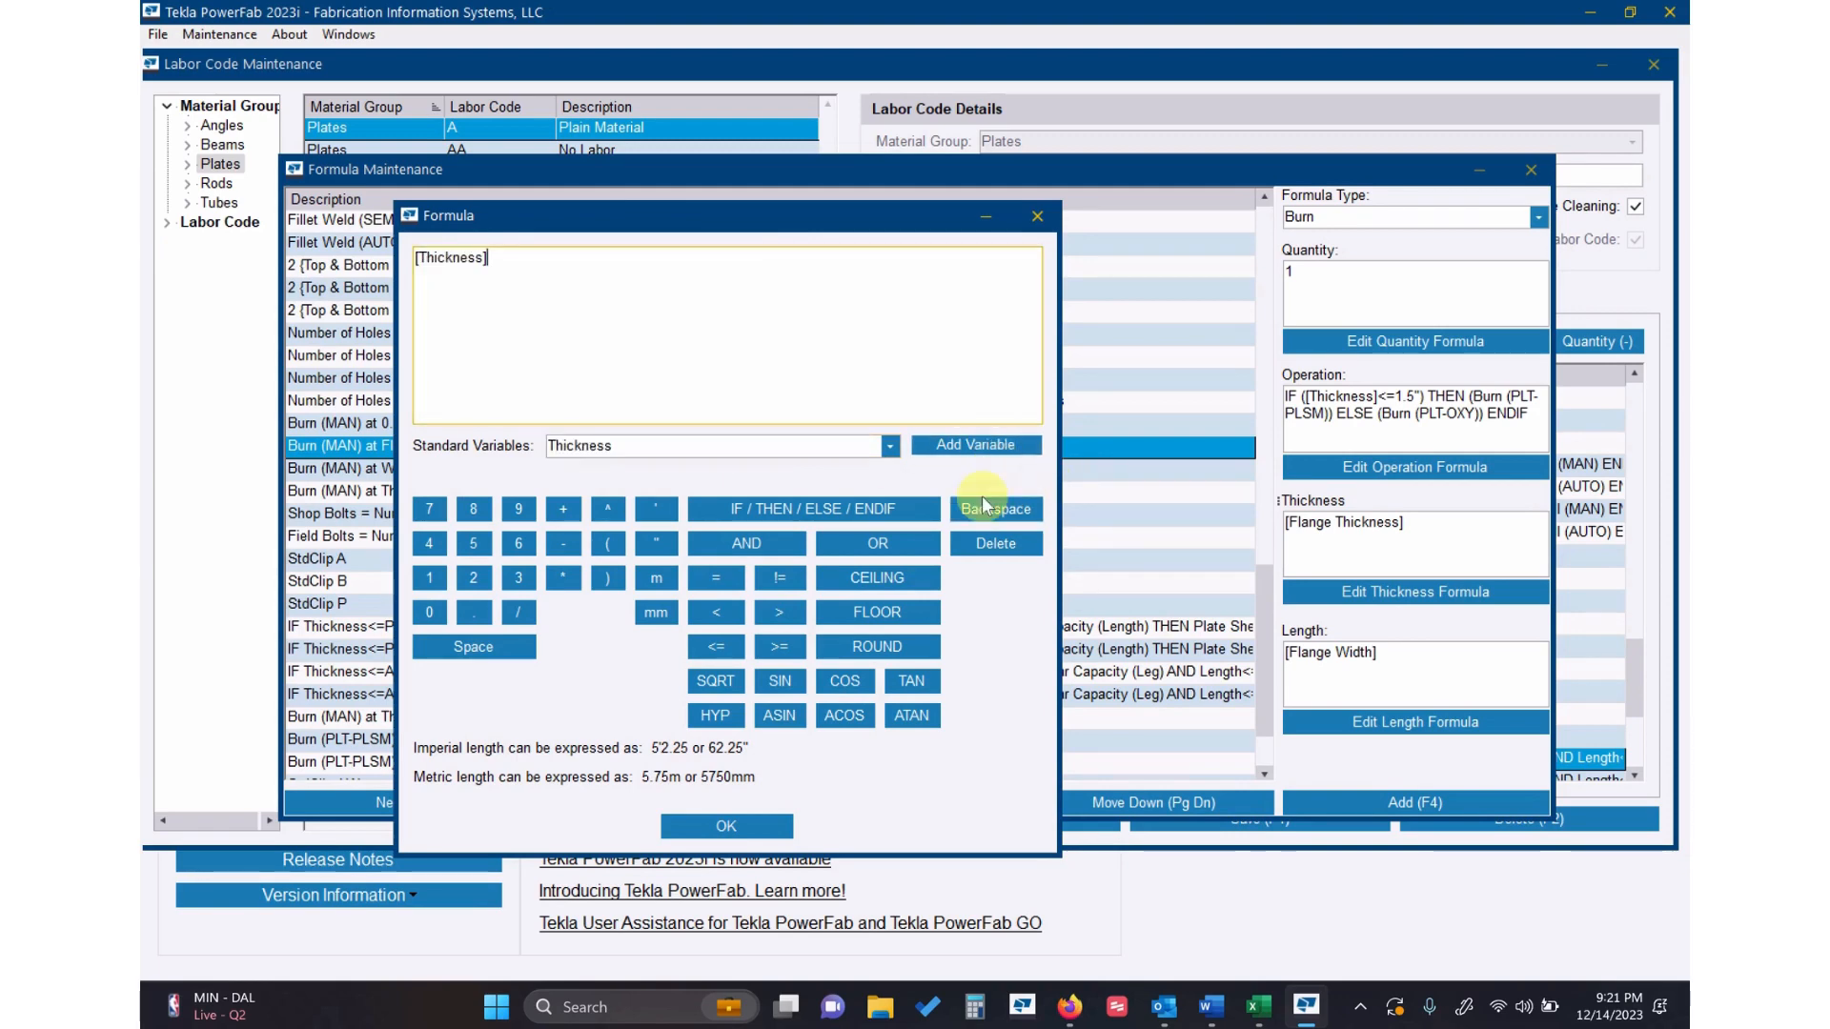
{"action": "left_click", "coordinate": [746, 826]}
Clear the Flange Width variable from the length formula and enter ([Width]*2) instead.
{"action": "left_click_drag", "start_coordinate": [1401, 656], "coordinate": [1083, 660]}
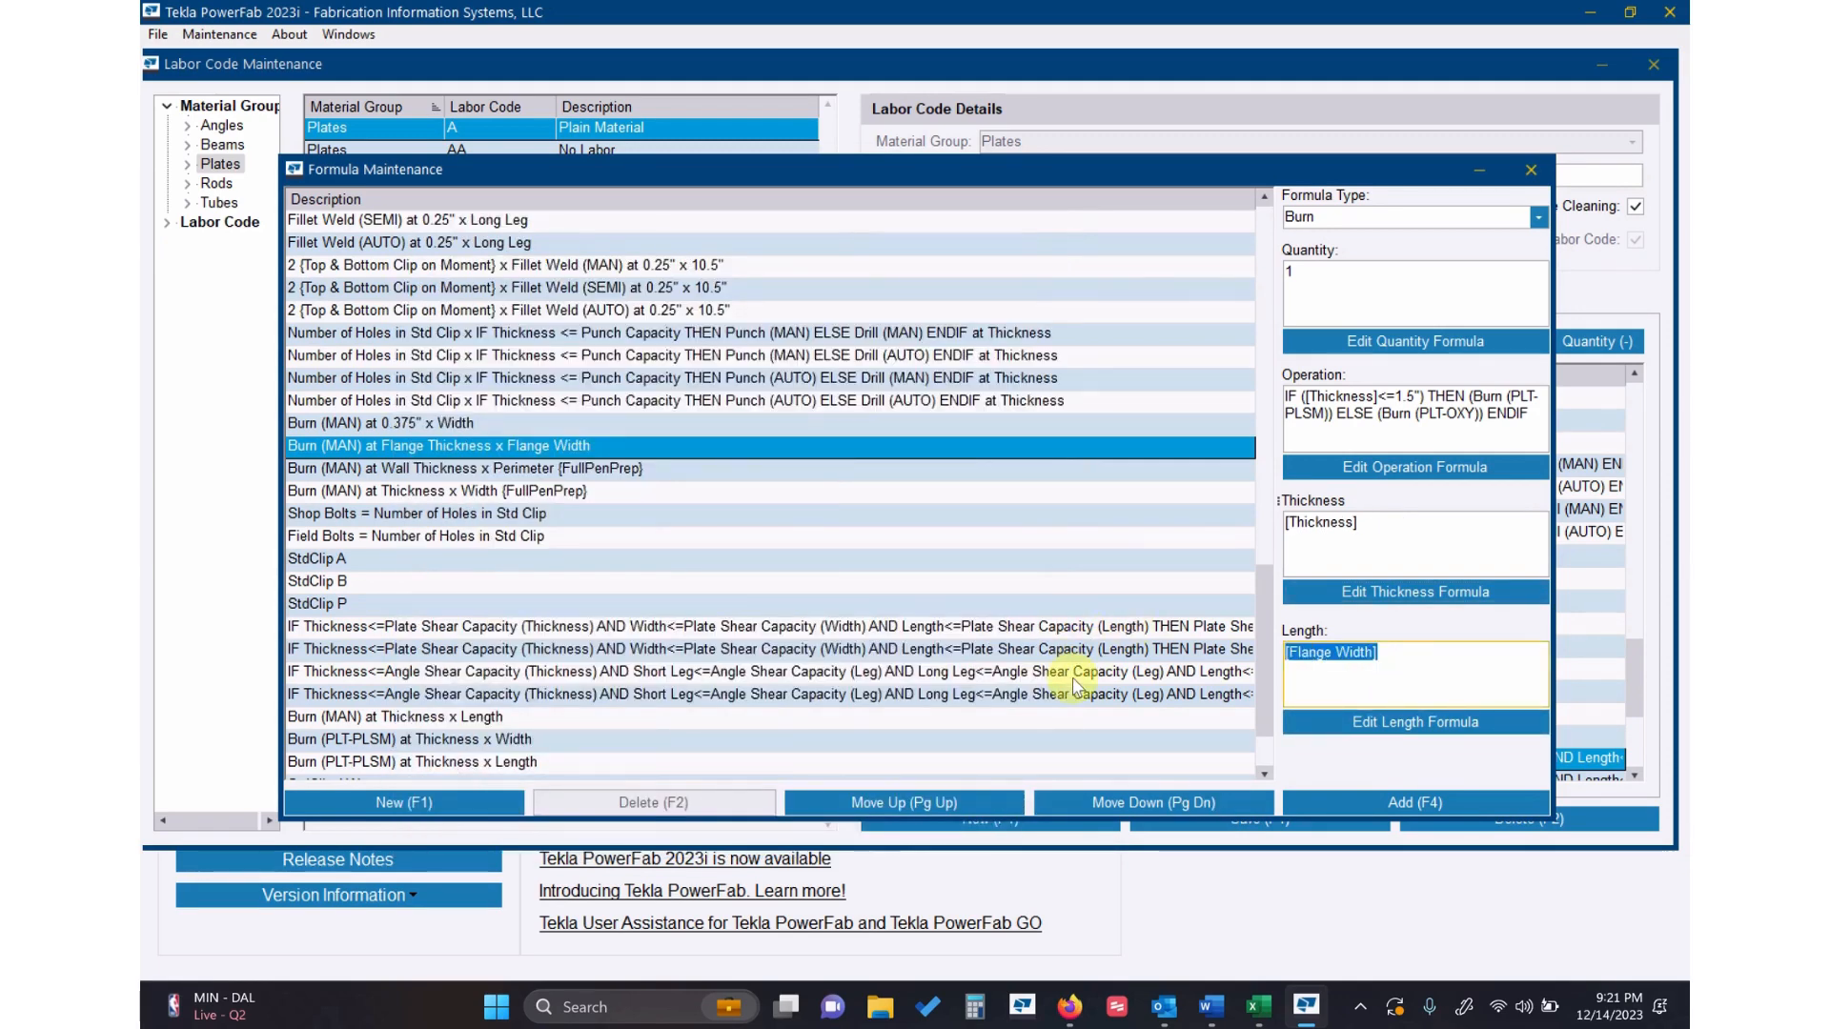
{"action": "key", "text": "BackSpace"}
{"action": "left_click", "coordinate": [1415, 722]}
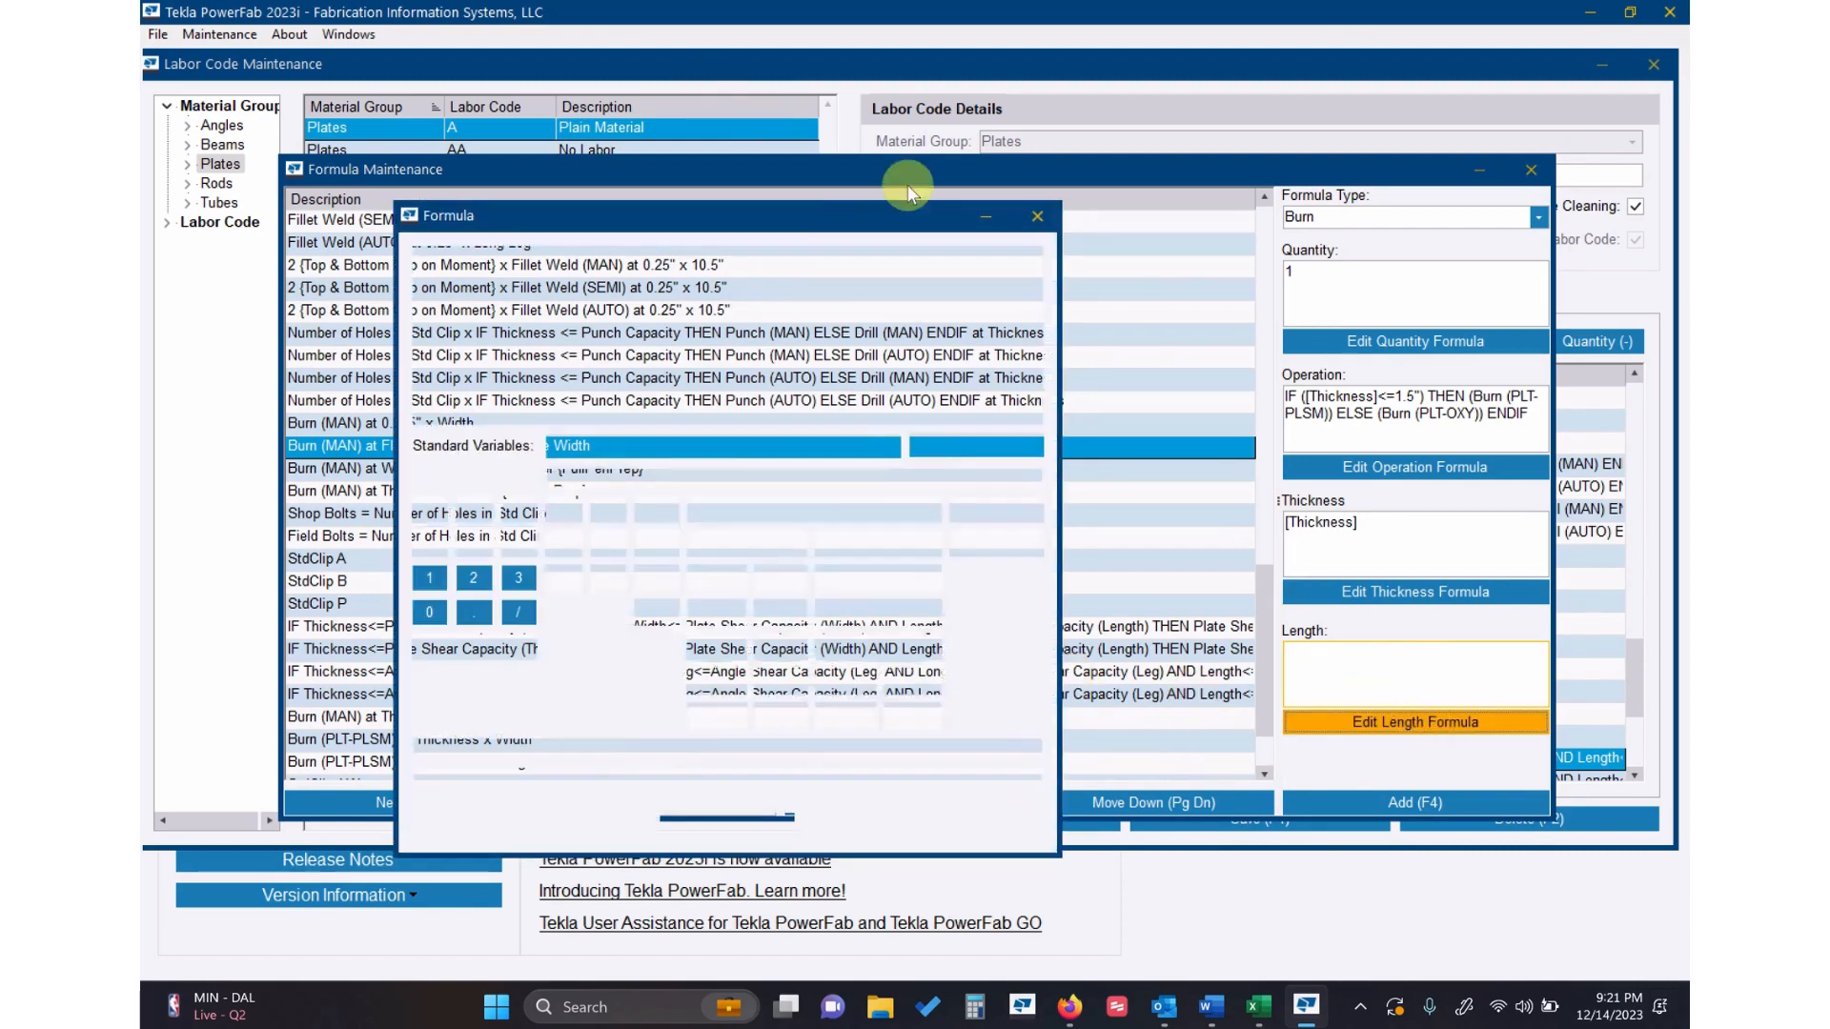
{"action": "left_click", "coordinate": [890, 445]}
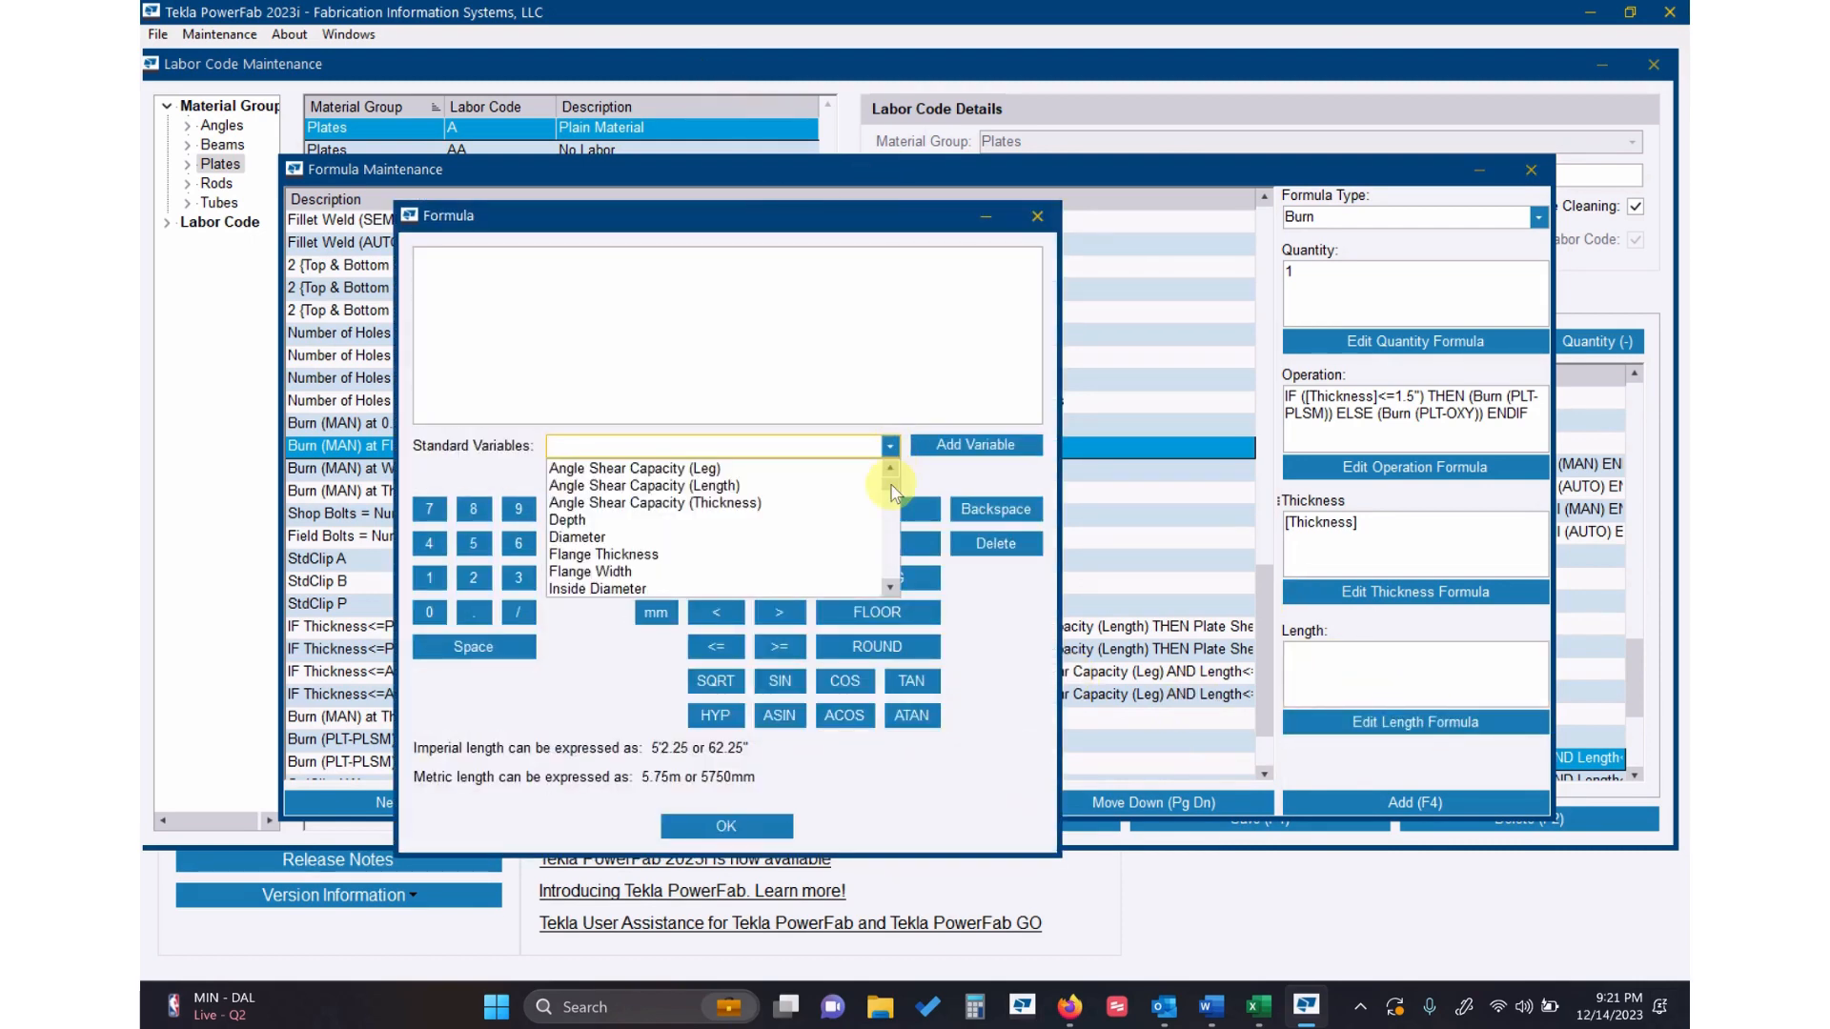
{"action": "scroll", "coordinate": [894, 491], "scroll_direction": "down", "scroll_amount": 15}
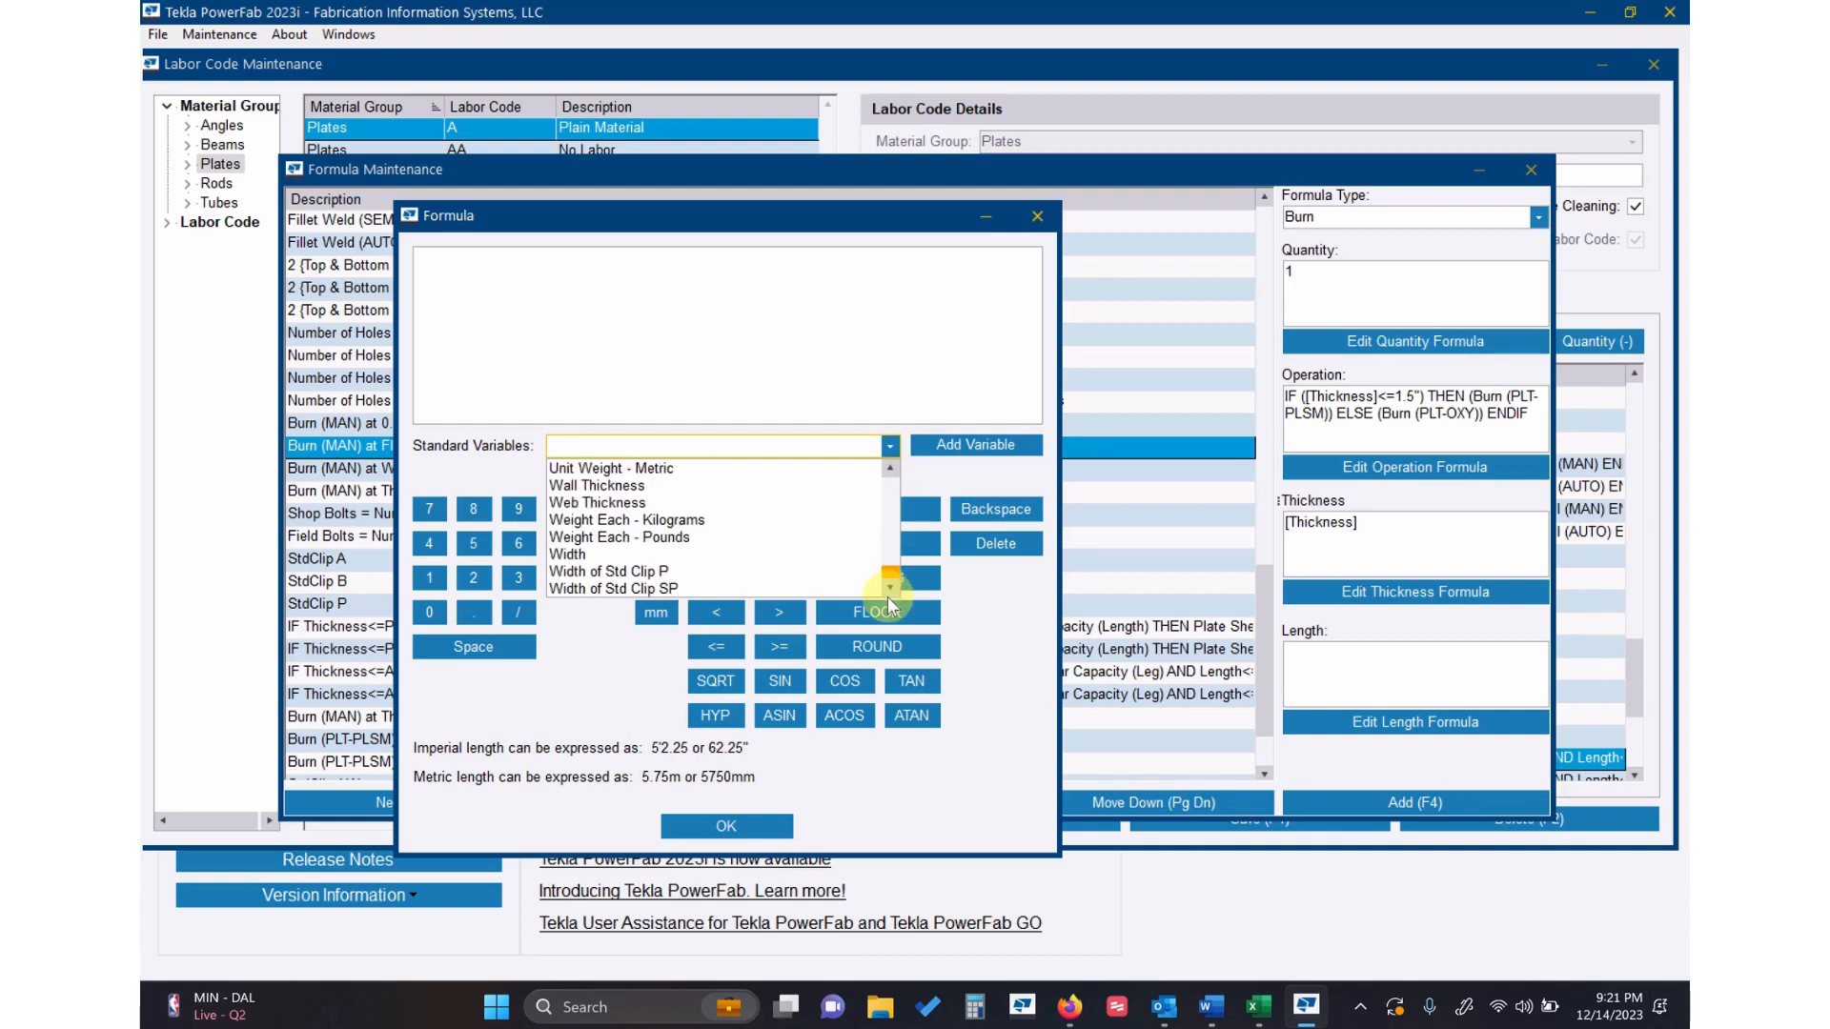
{"action": "left_click", "coordinate": [679, 557]}
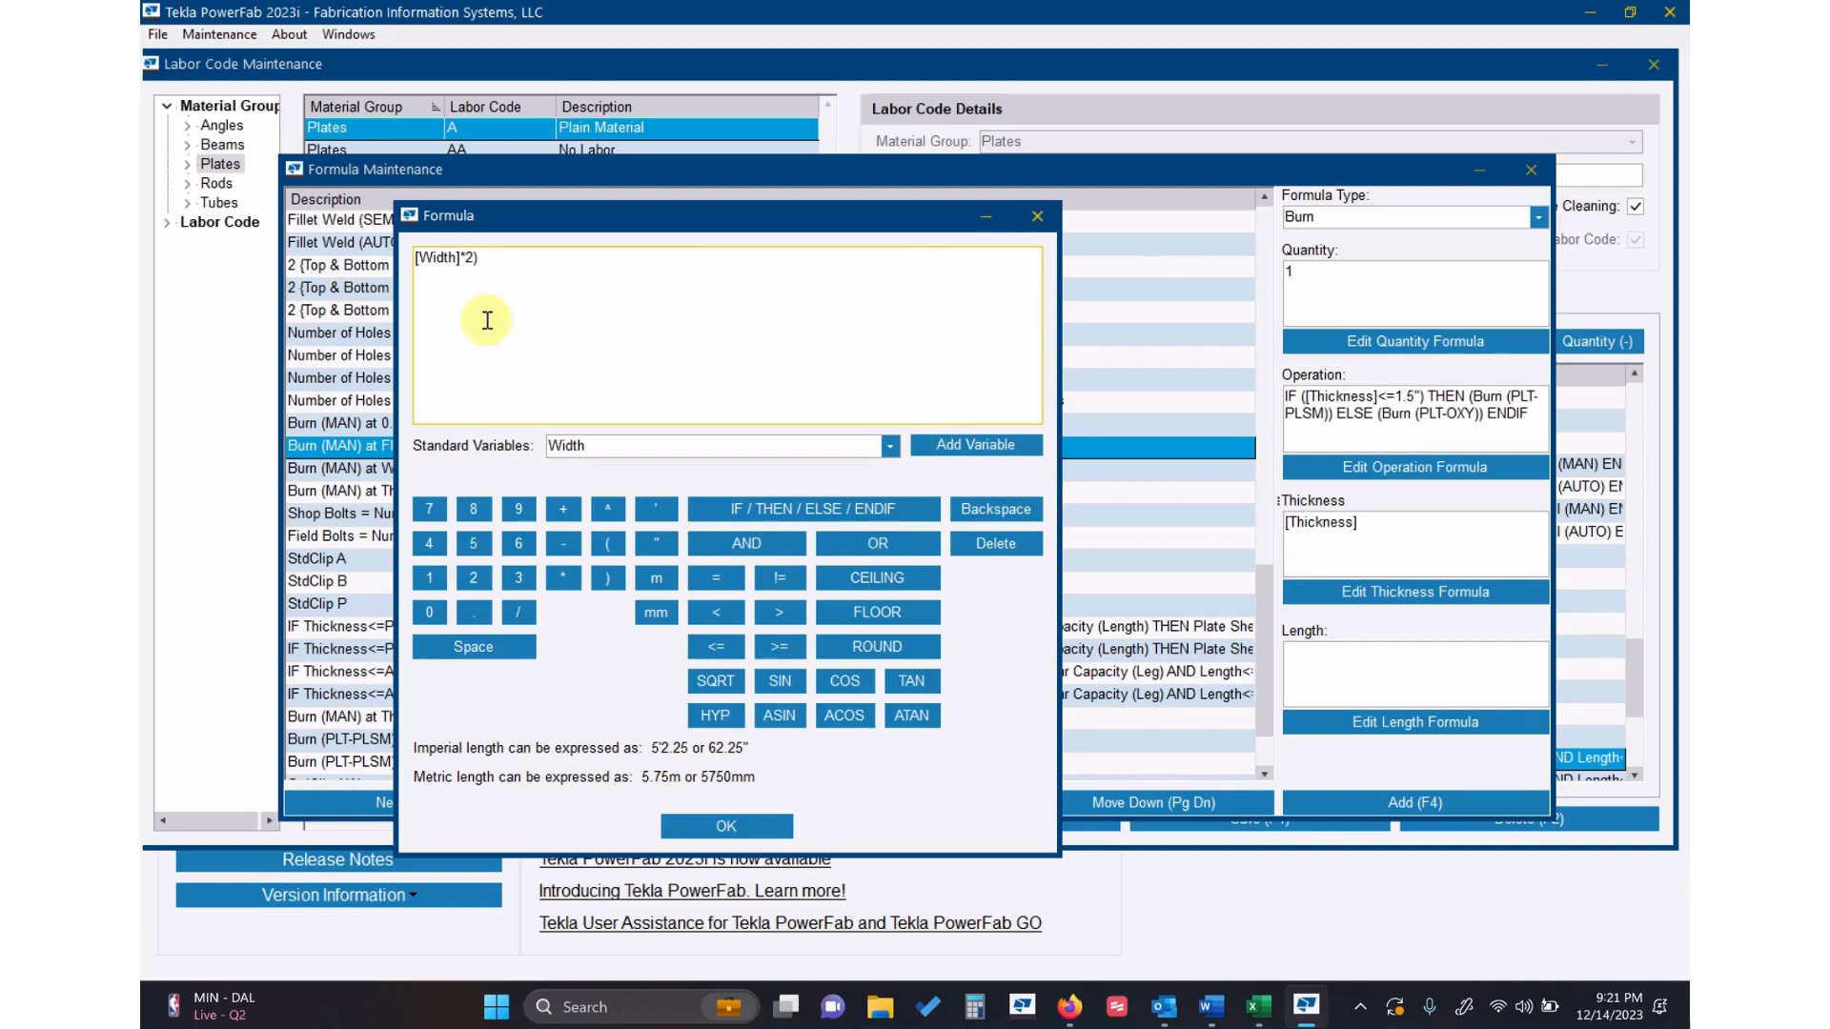
{"action": "left_click", "coordinate": [417, 266]}
{"action": "type", "text": "("}
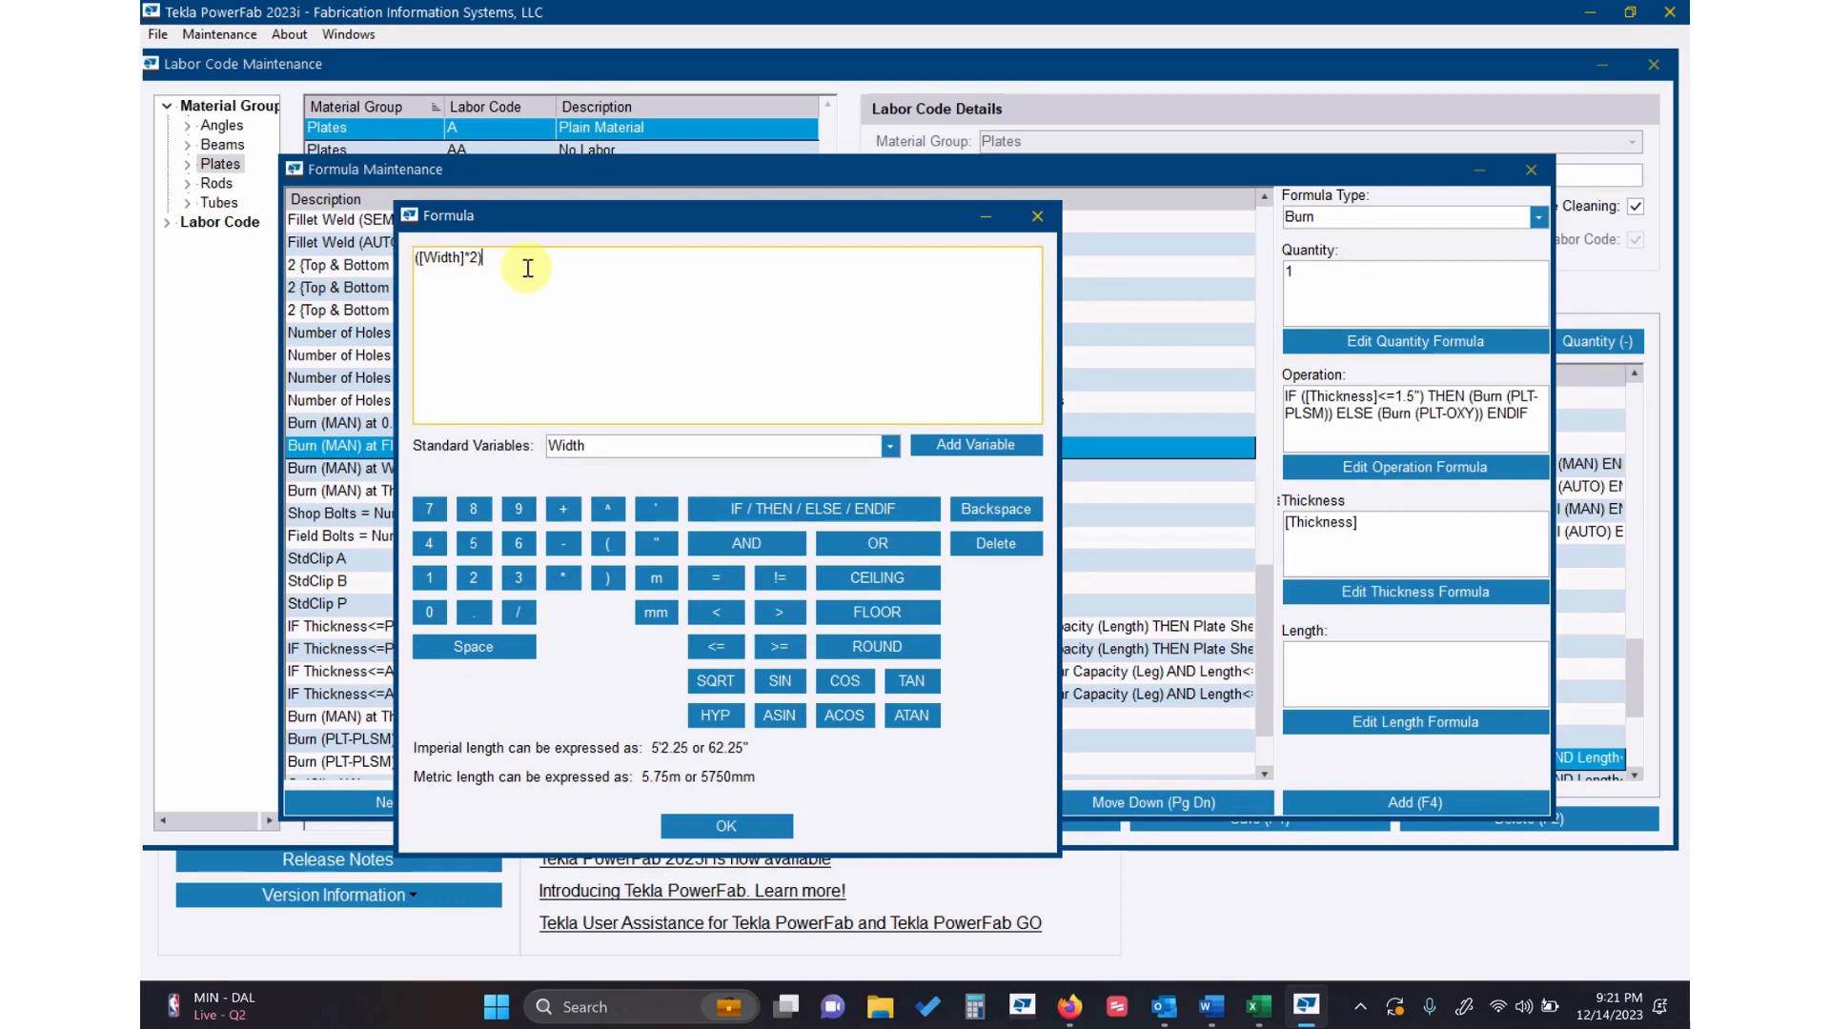
Append +([Length]*2) to the length formula and add the completed burn formula to the formula list.
{"action": "type", "text": "+("}
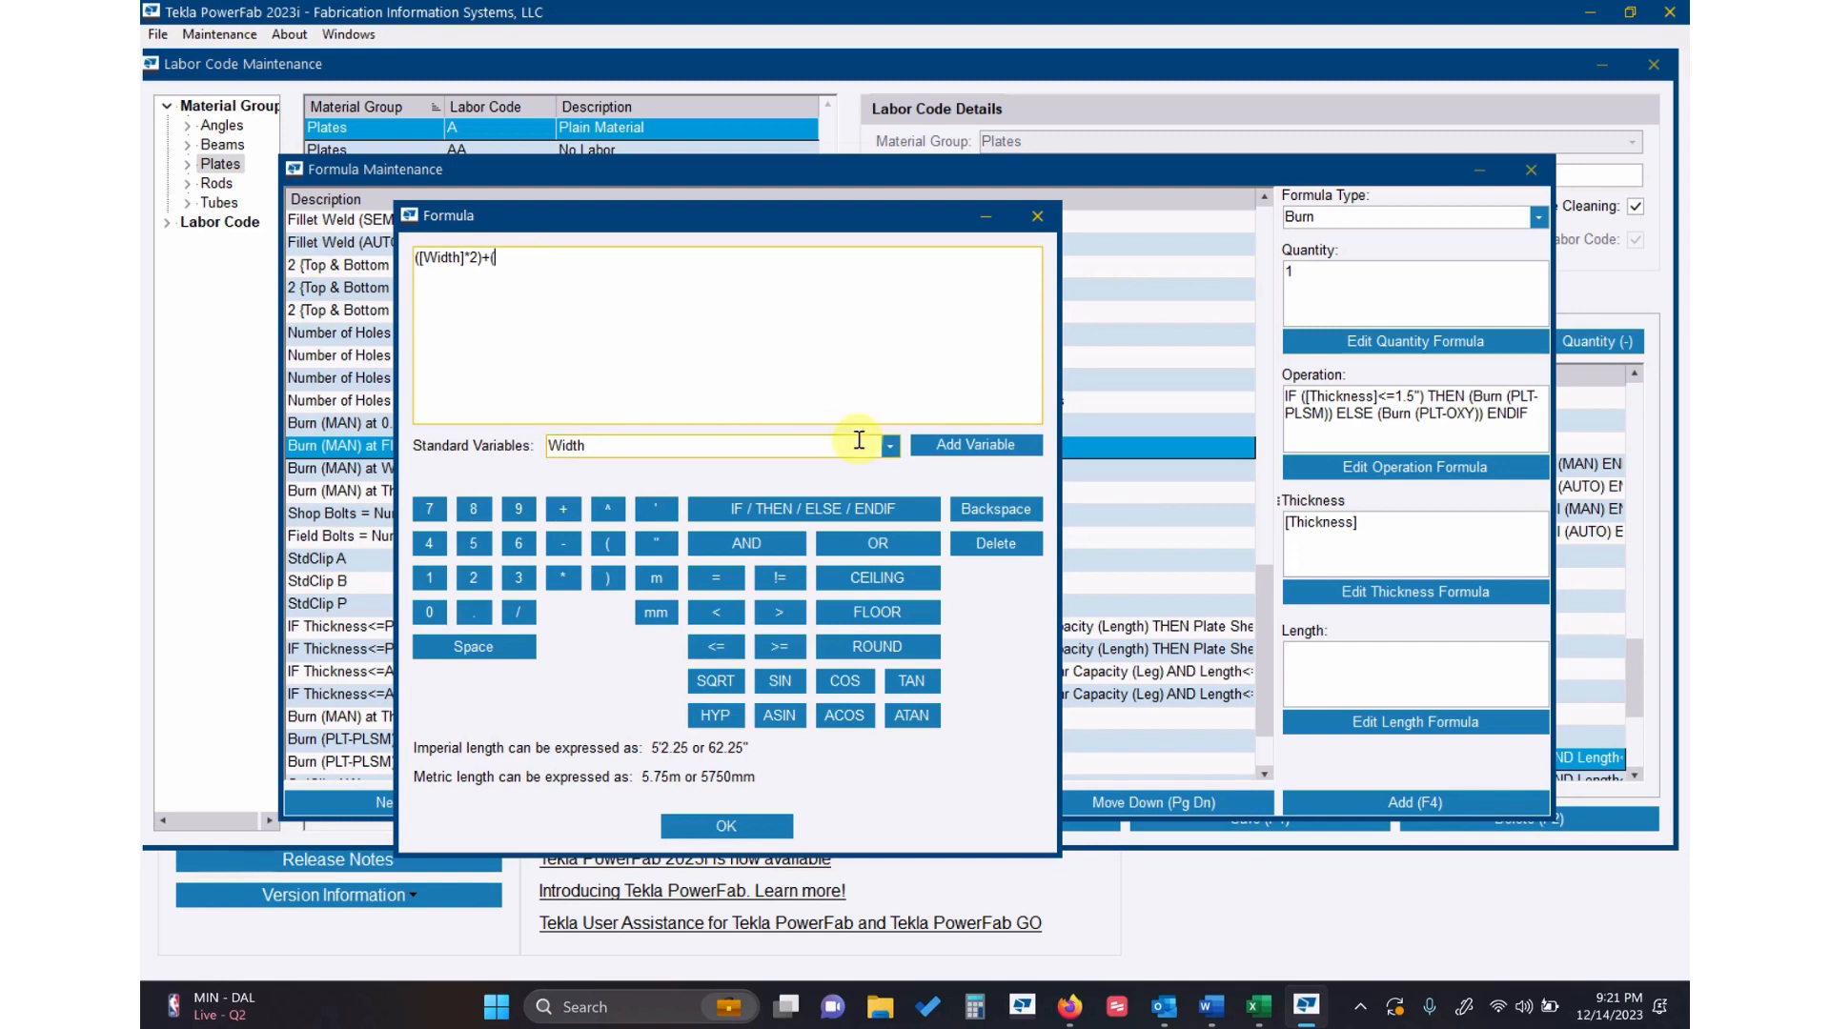
{"action": "left_click", "coordinate": [890, 447]}
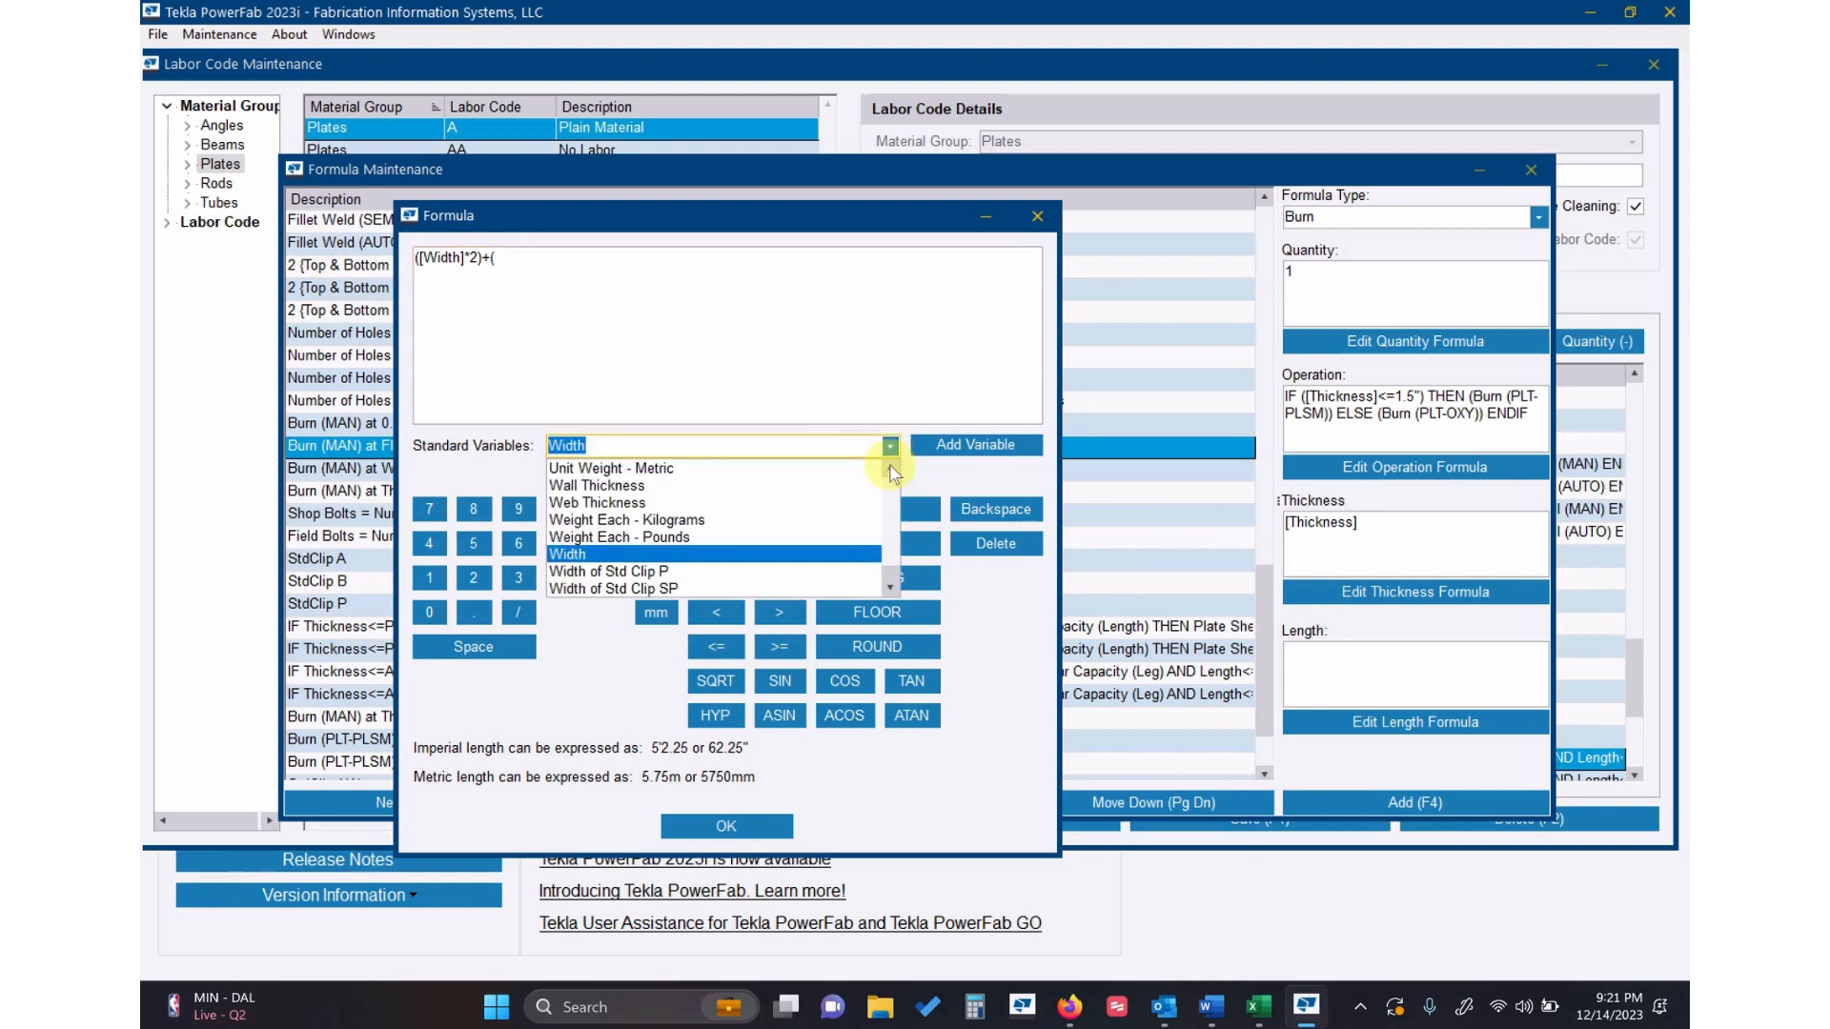
{"action": "scroll", "coordinate": [894, 524], "scroll_direction": "up", "scroll_amount": 5}
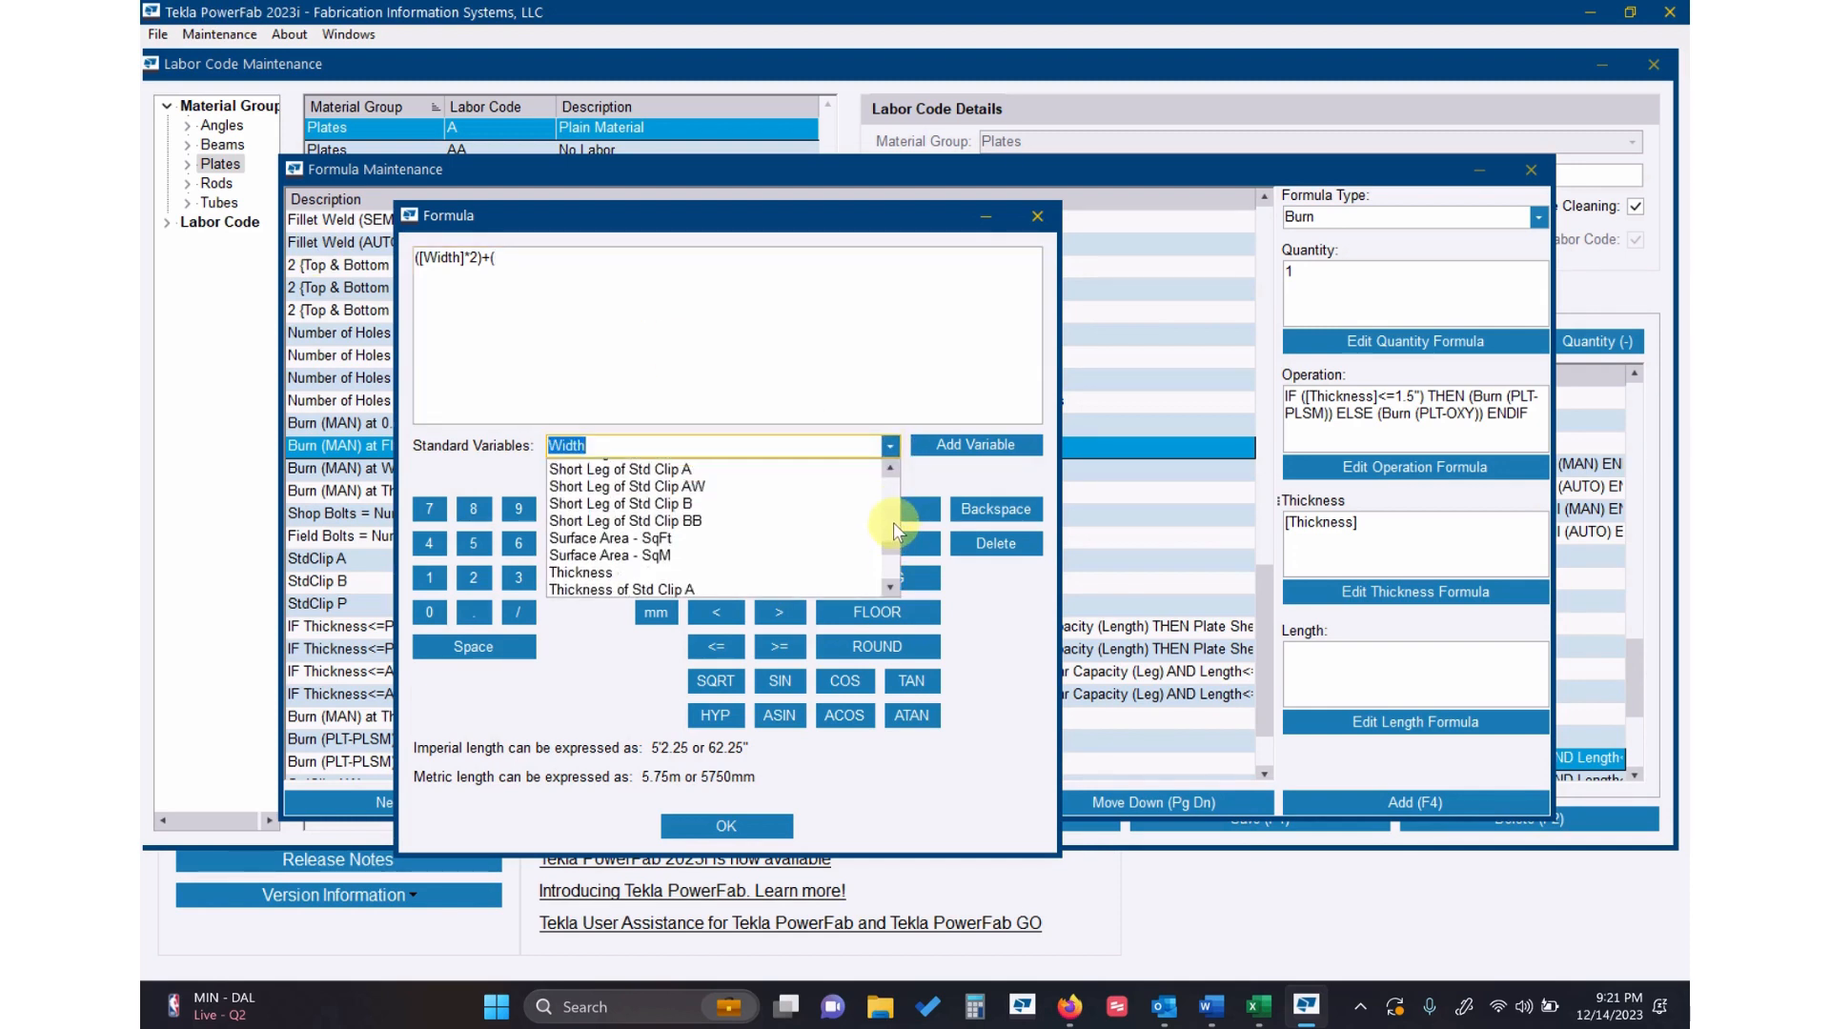
{"action": "scroll", "coordinate": [894, 523], "scroll_direction": "up", "scroll_amount": 1}
{"action": "left_click", "coordinate": [728, 441]}
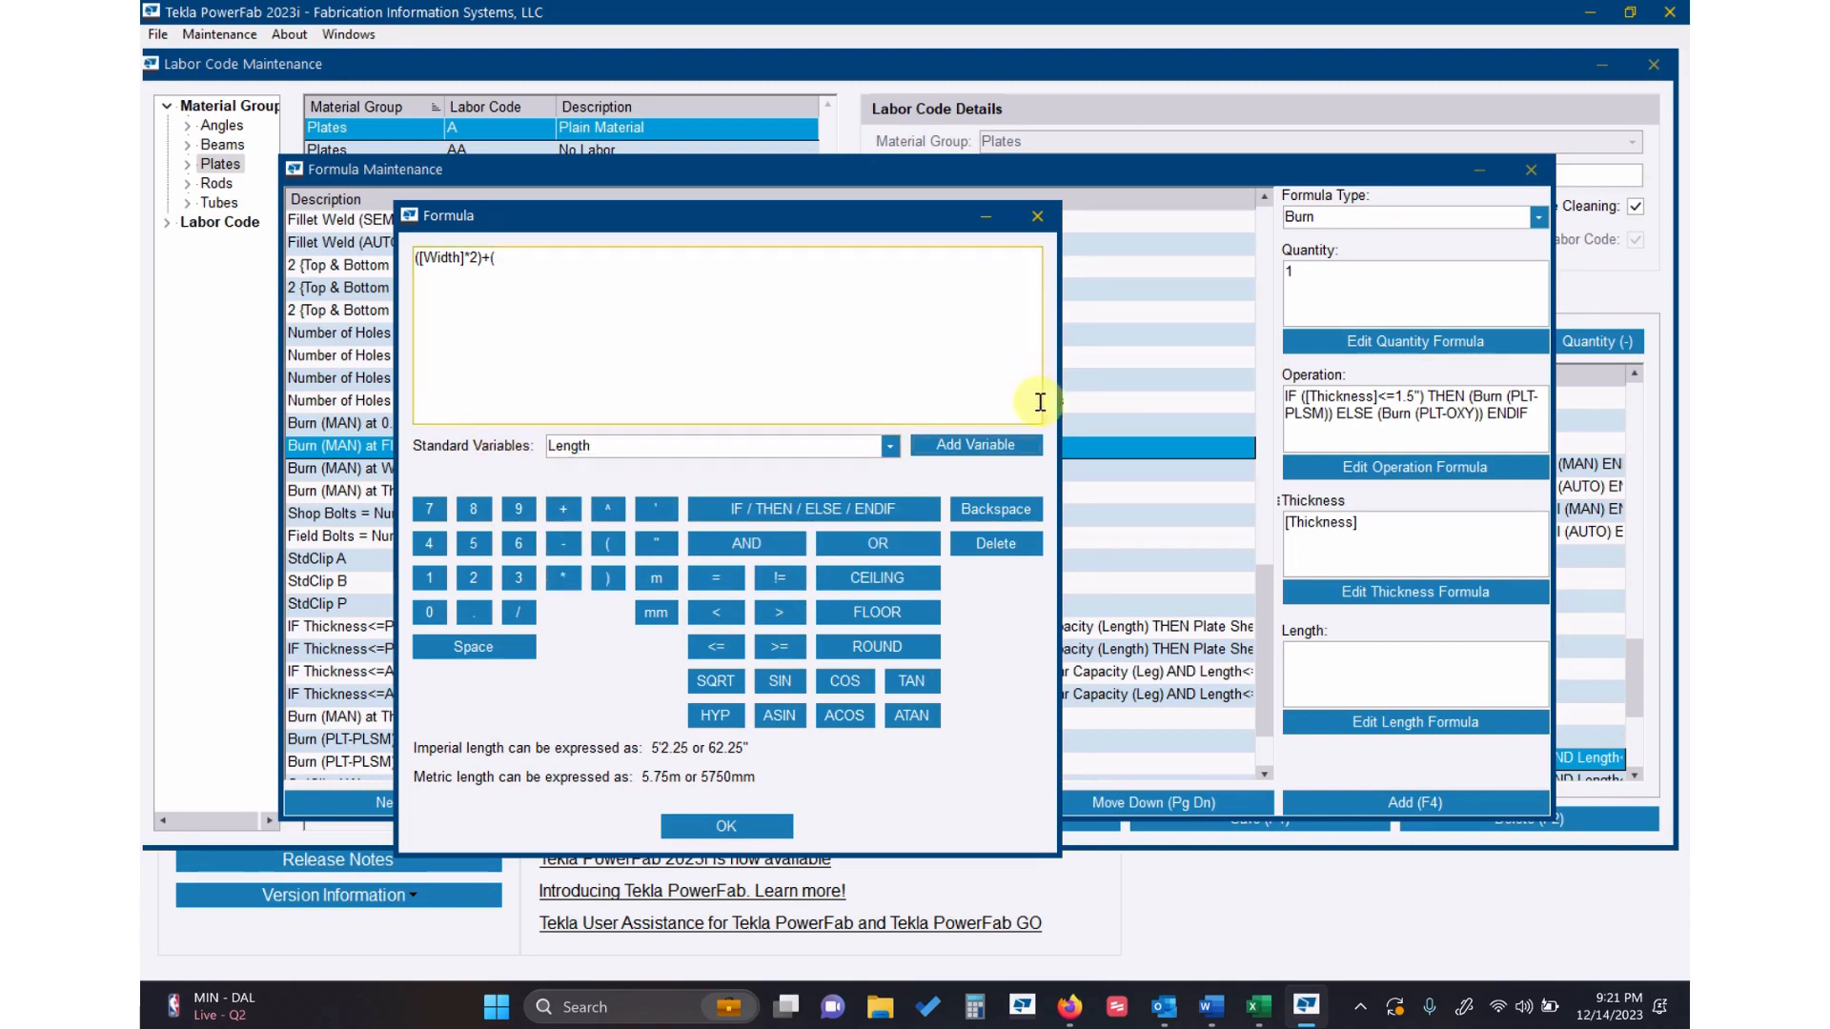
{"action": "left_click", "coordinate": [996, 453]}
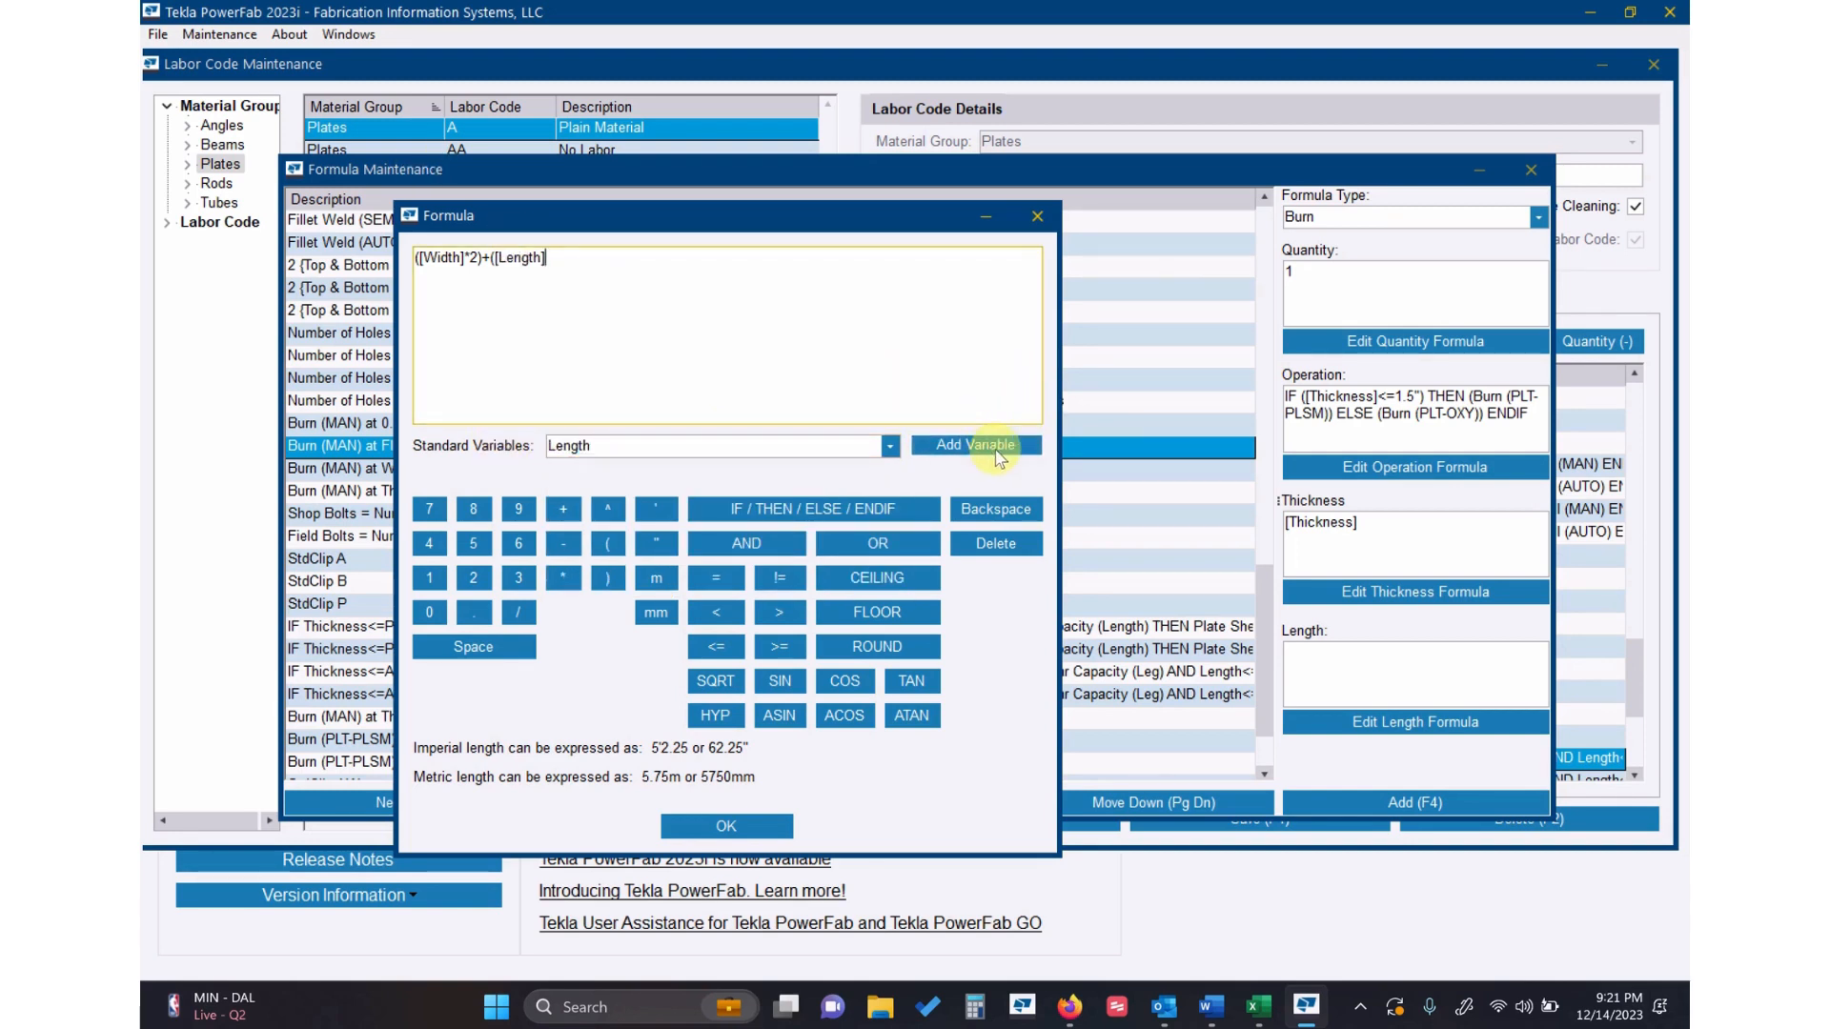
{"action": "type", "text": "*2)"}
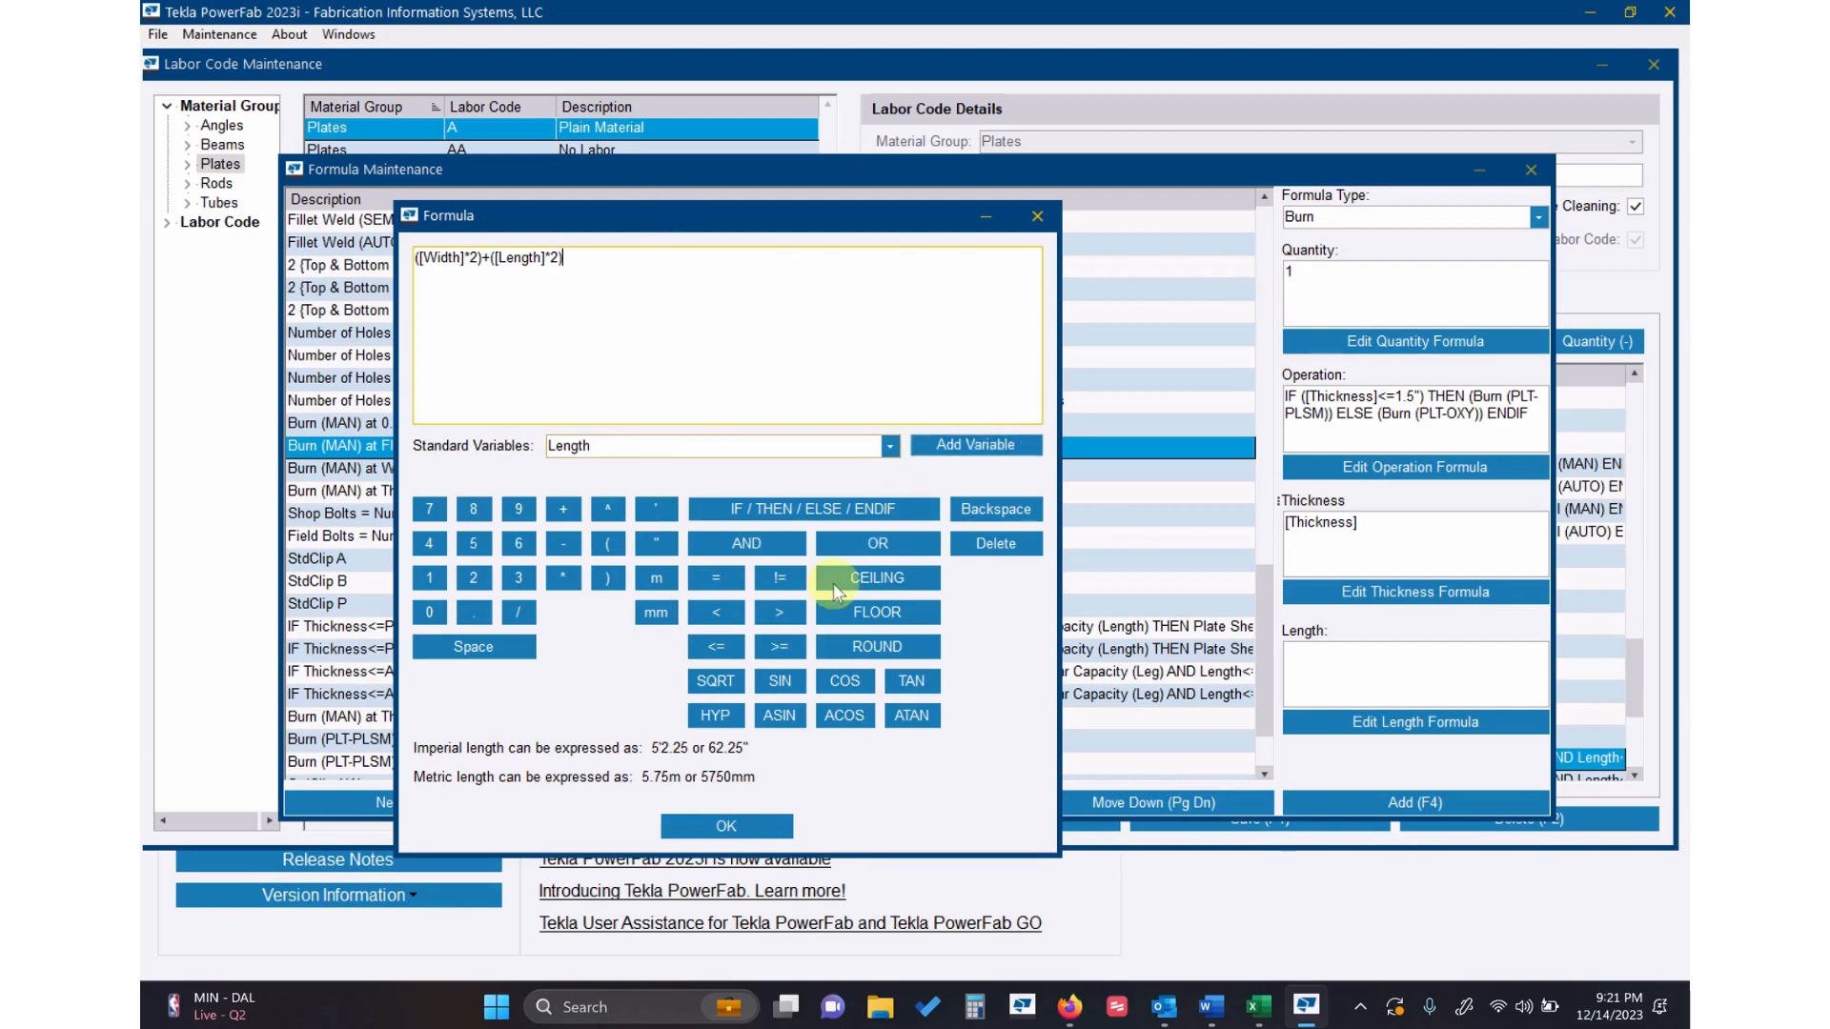
{"action": "left_click", "coordinate": [726, 827]}
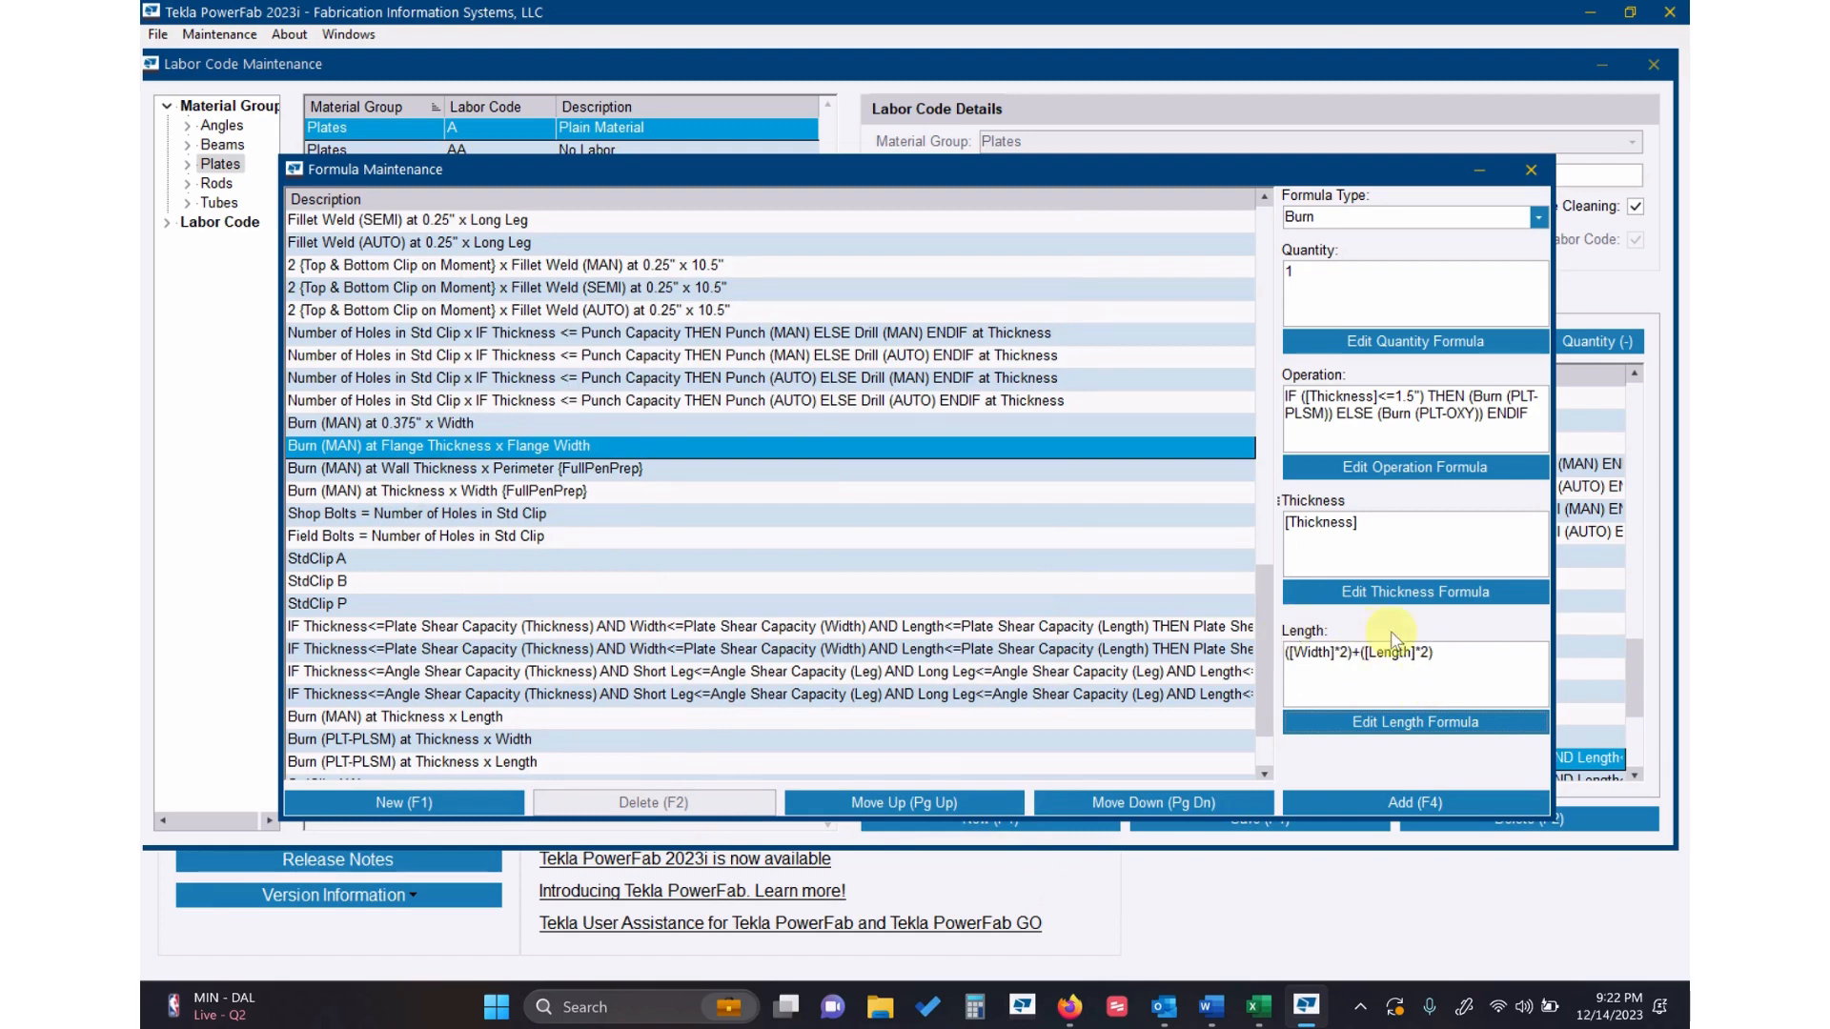
{"action": "left_click", "coordinate": [1406, 803]}
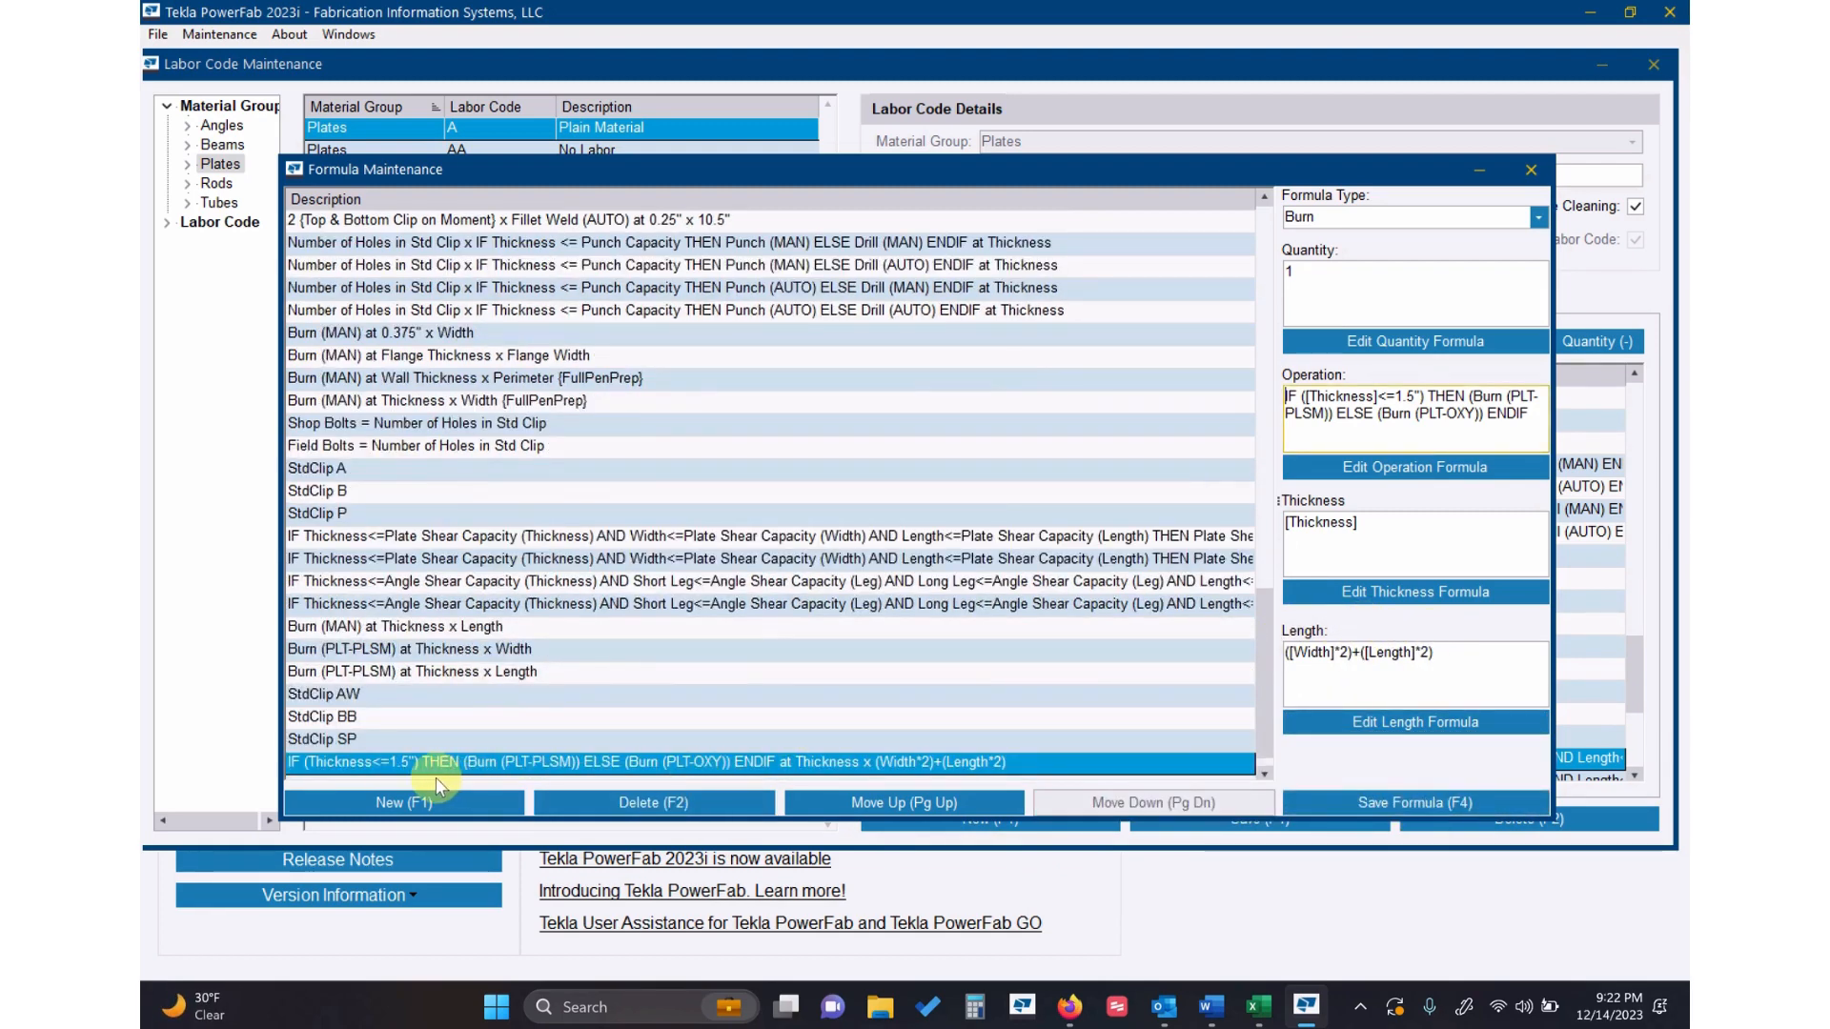
{"action": "left_click", "coordinate": [1531, 170]}
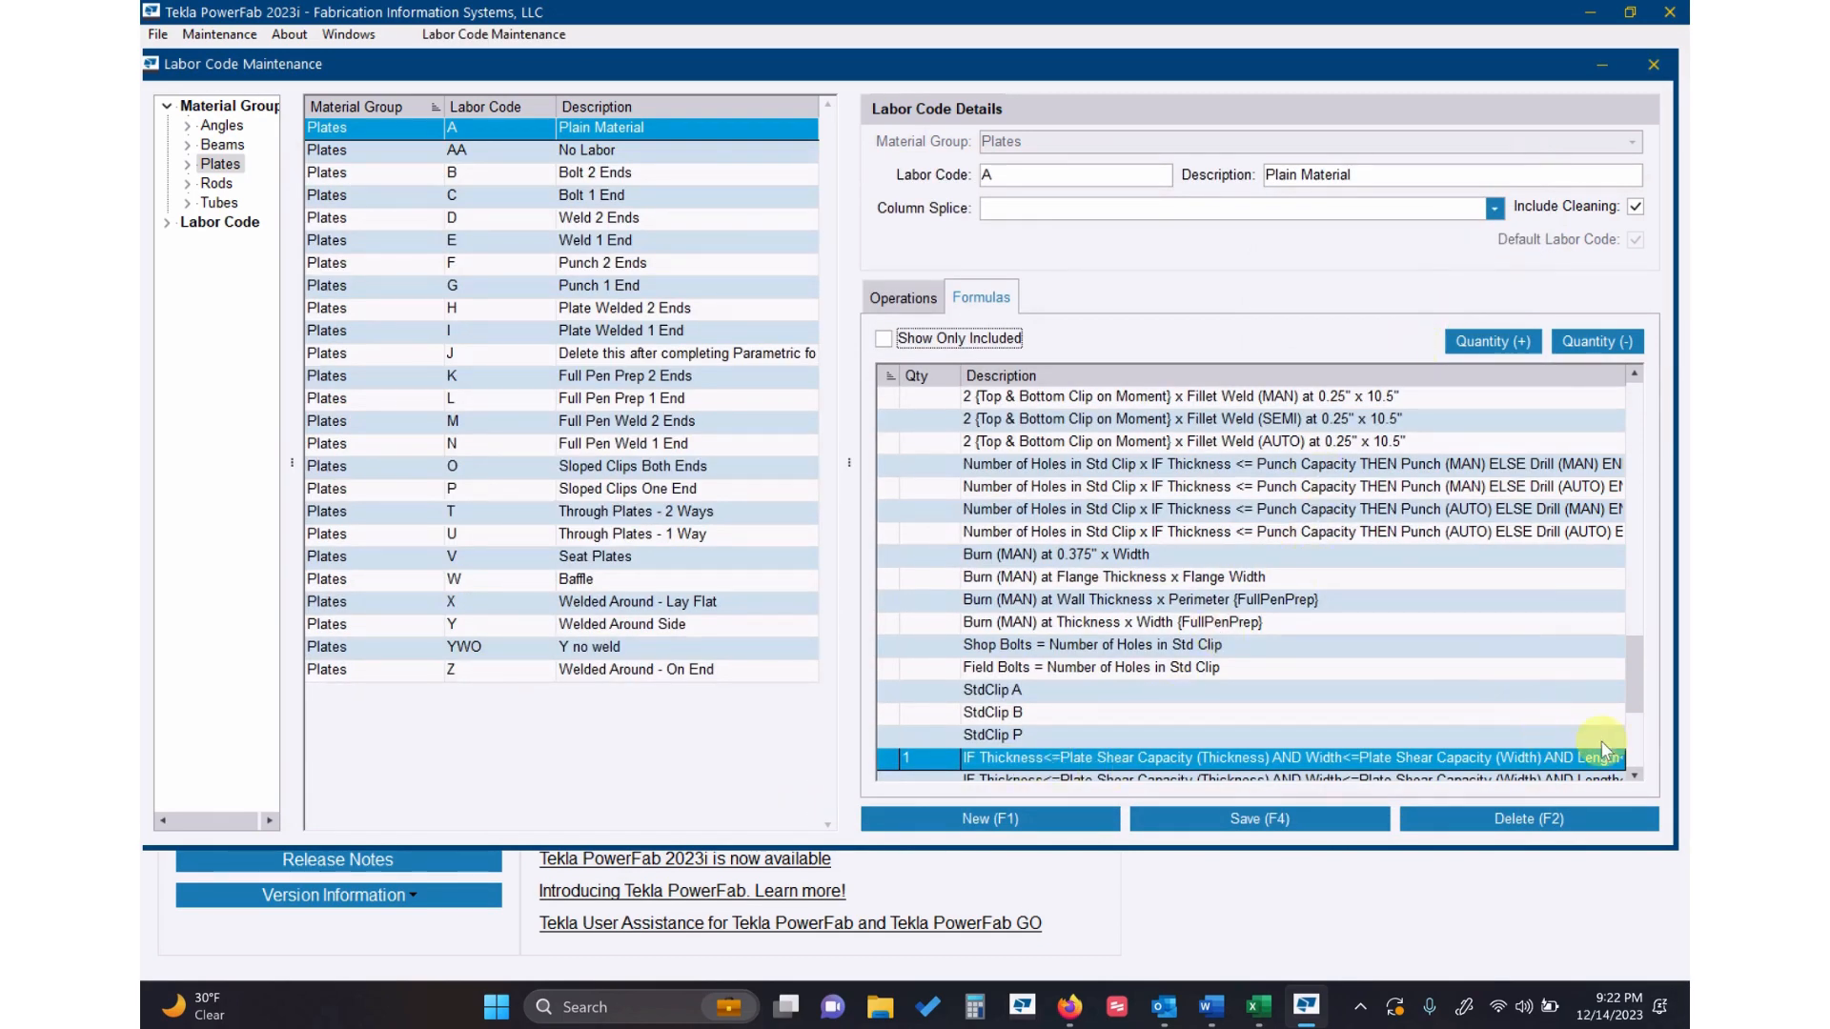
In plate labor code A, remove the included Plate Shear Capacity formula and include the new Thickness<=1.5" burn formula with quantity 1.
{"action": "scroll", "coordinate": [1632, 675], "scroll_direction": "down", "scroll_amount": 1}
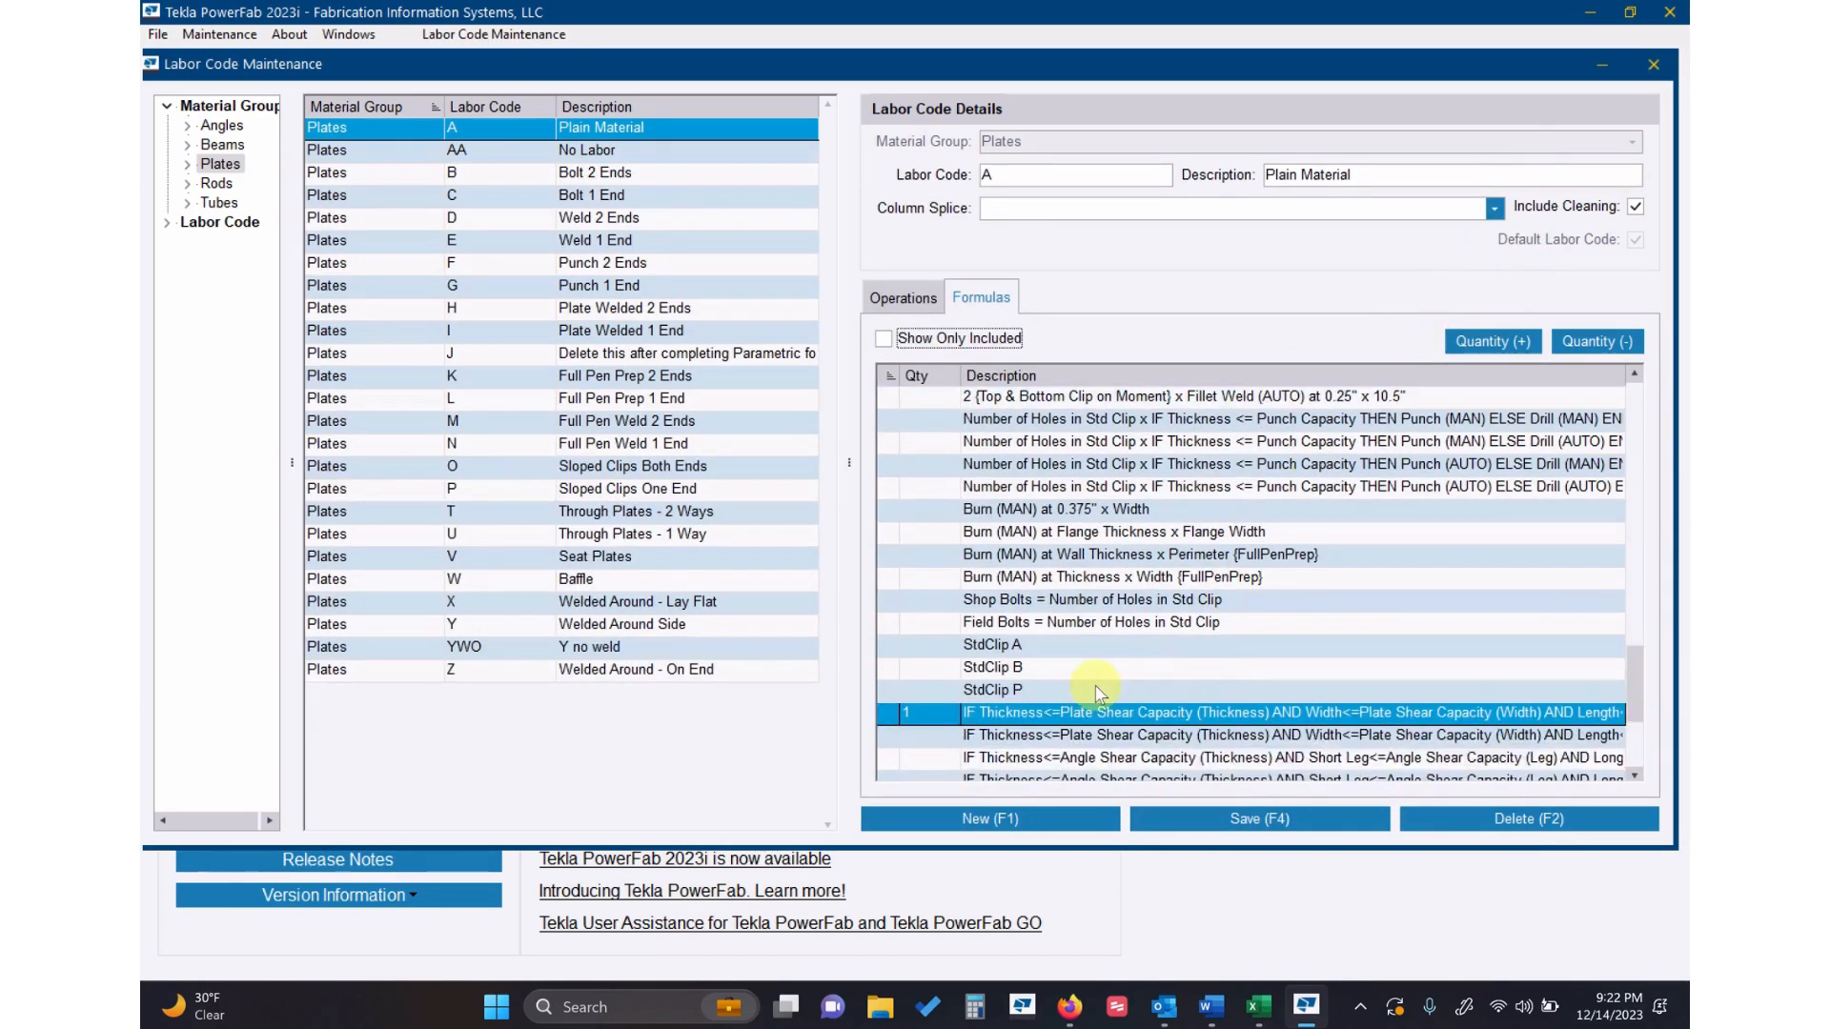
{"action": "left_click", "coordinate": [1627, 345]}
{"action": "scroll", "coordinate": [1630, 674], "scroll_direction": "down", "scroll_amount": 3}
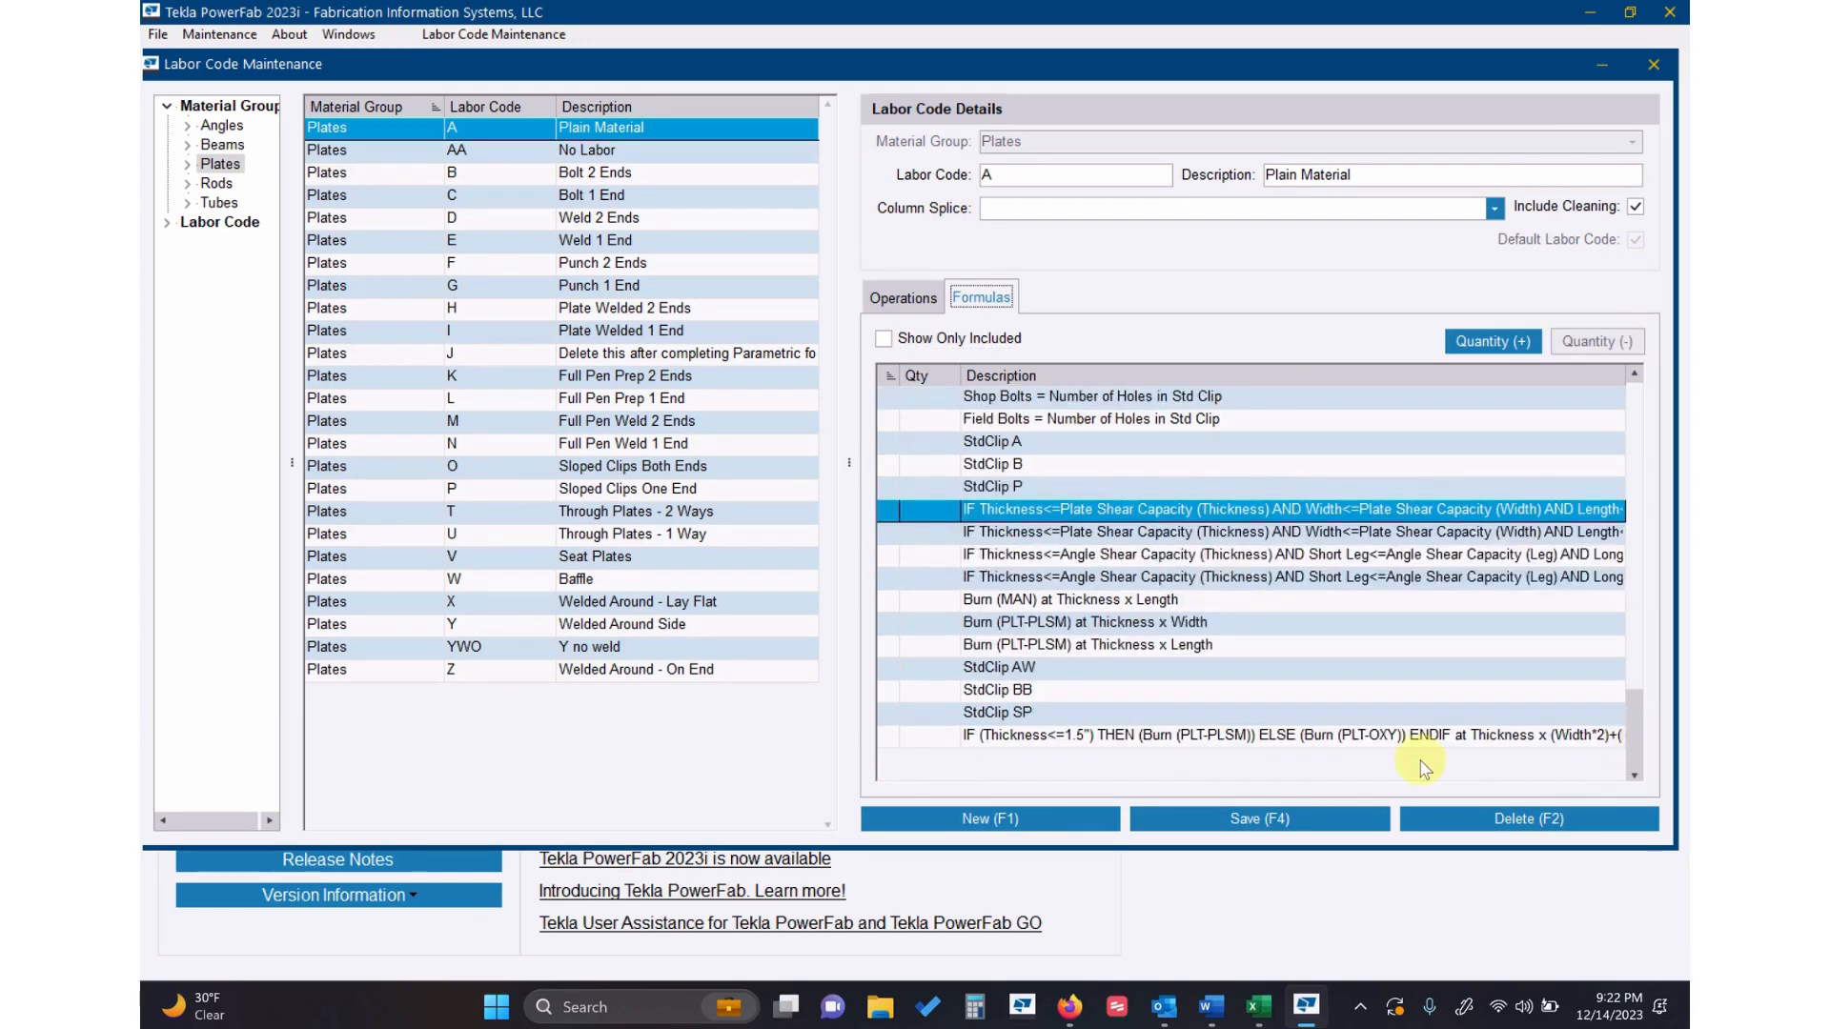
{"action": "left_click", "coordinate": [1187, 740]}
{"action": "left_click", "coordinate": [1474, 336]}
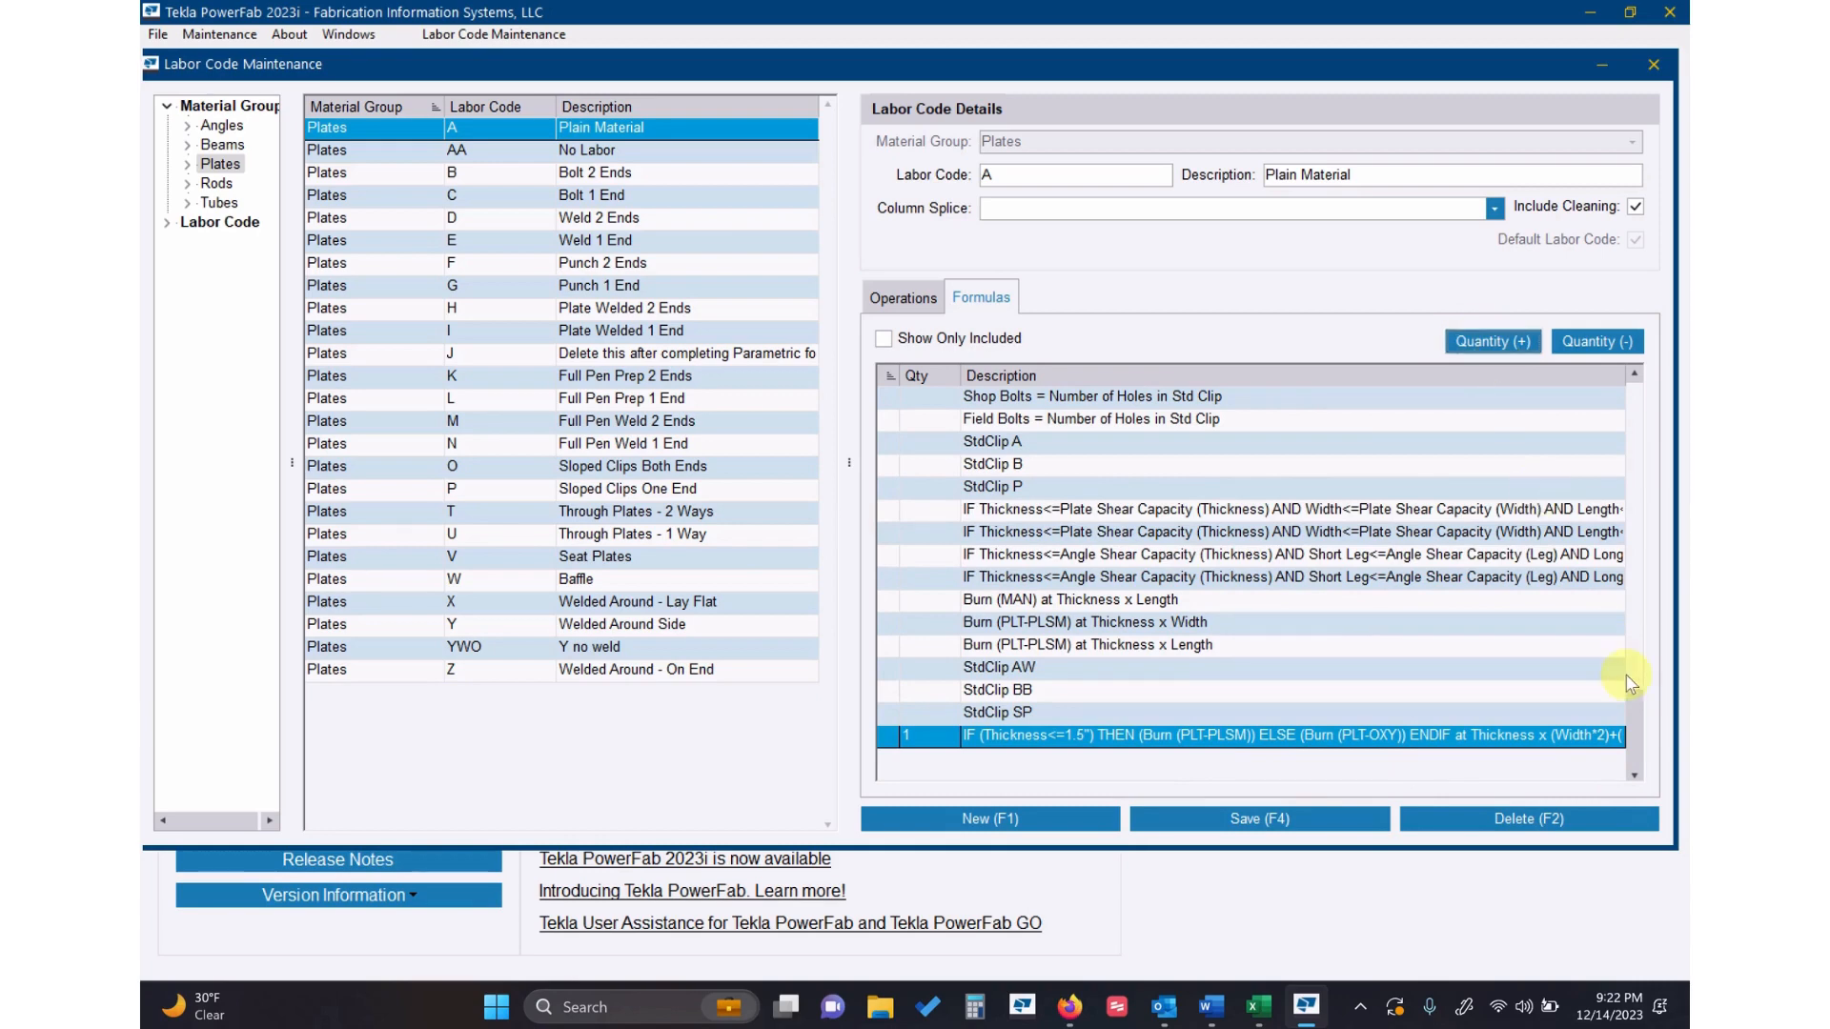
{"action": "left_click_drag", "start_coordinate": [1630, 721], "coordinate": [1609, 799]}
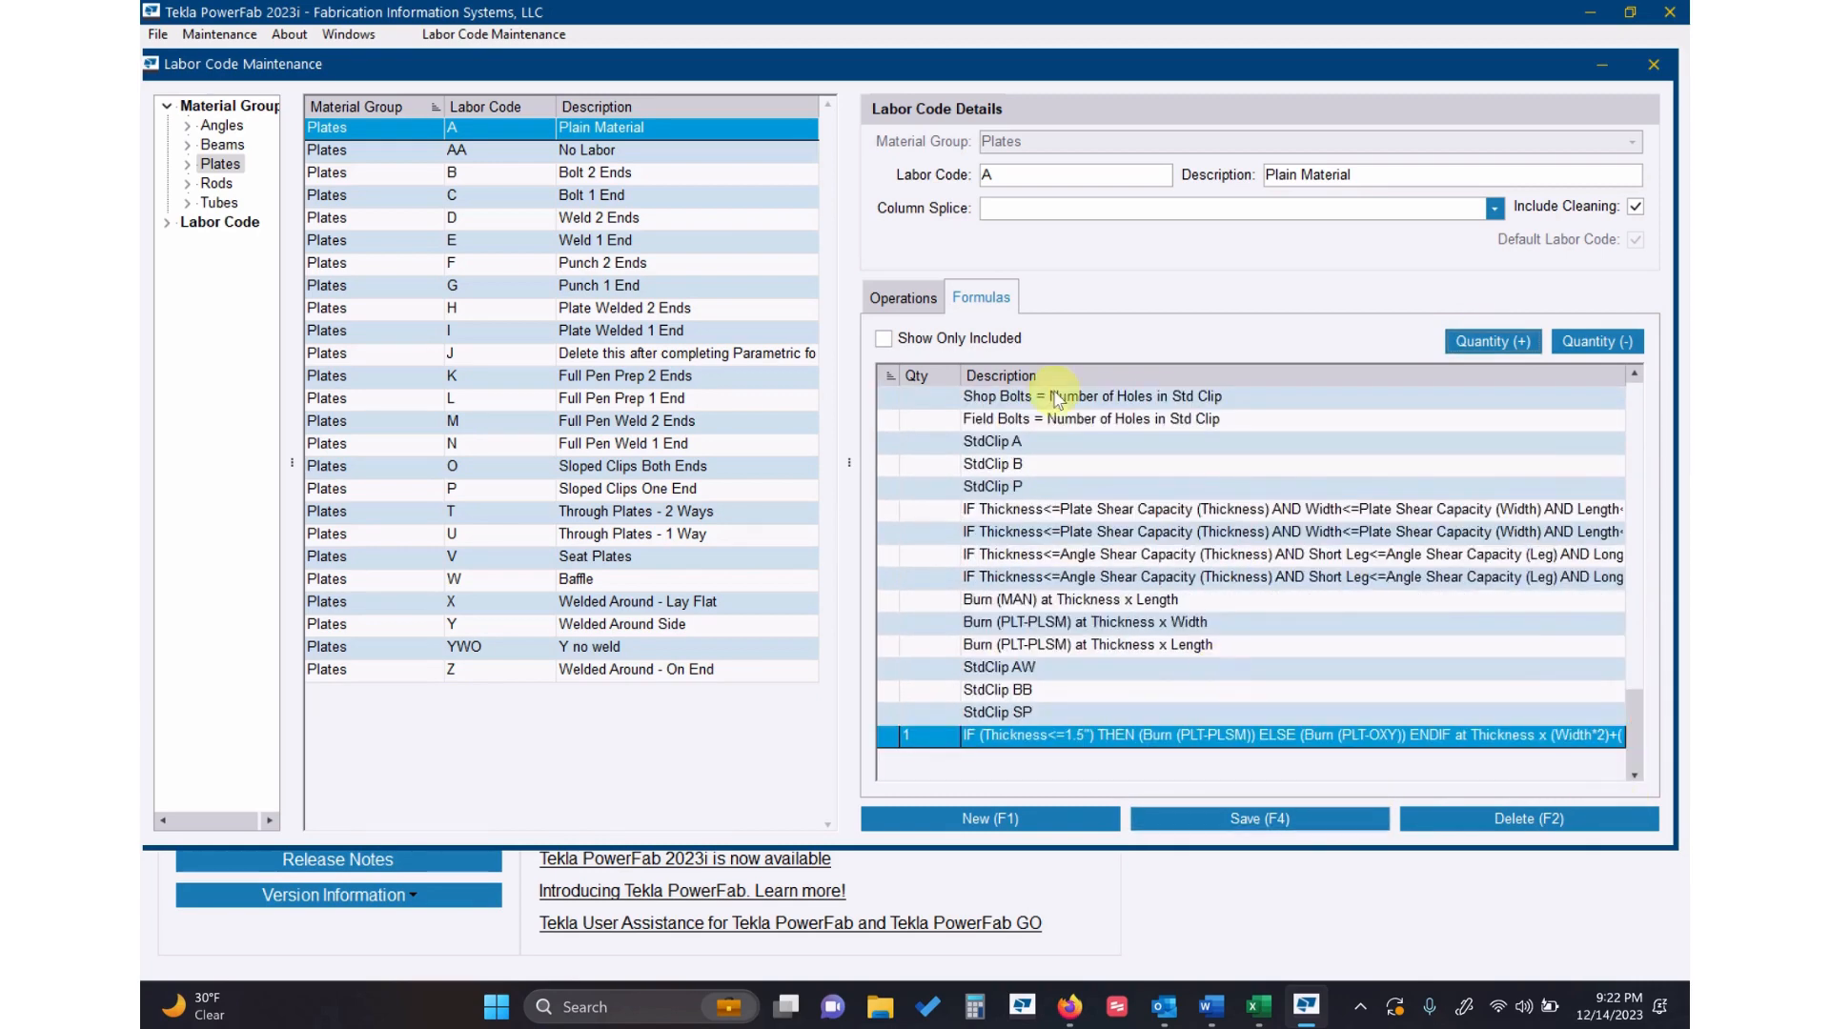
Show only the included formulas of plate labor code A and save the labor code.
{"action": "left_click", "coordinate": [944, 343]}
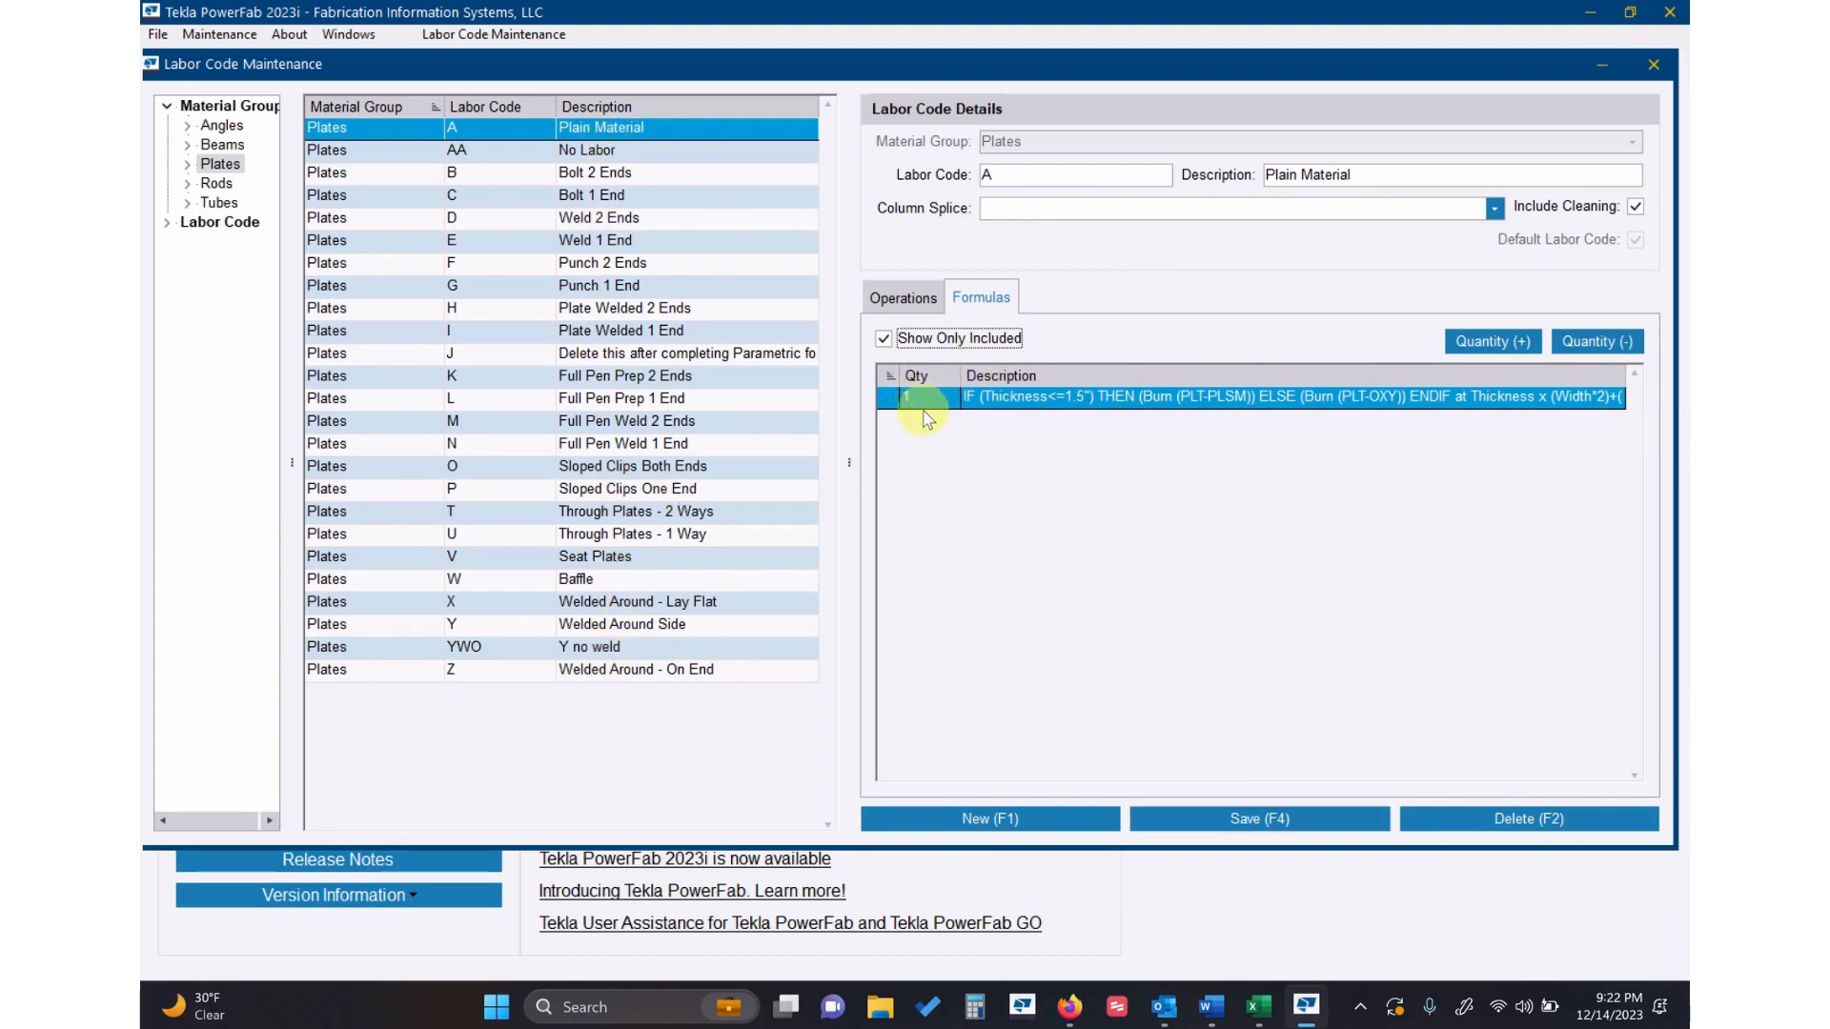
{"action": "left_click", "coordinate": [1247, 823]}
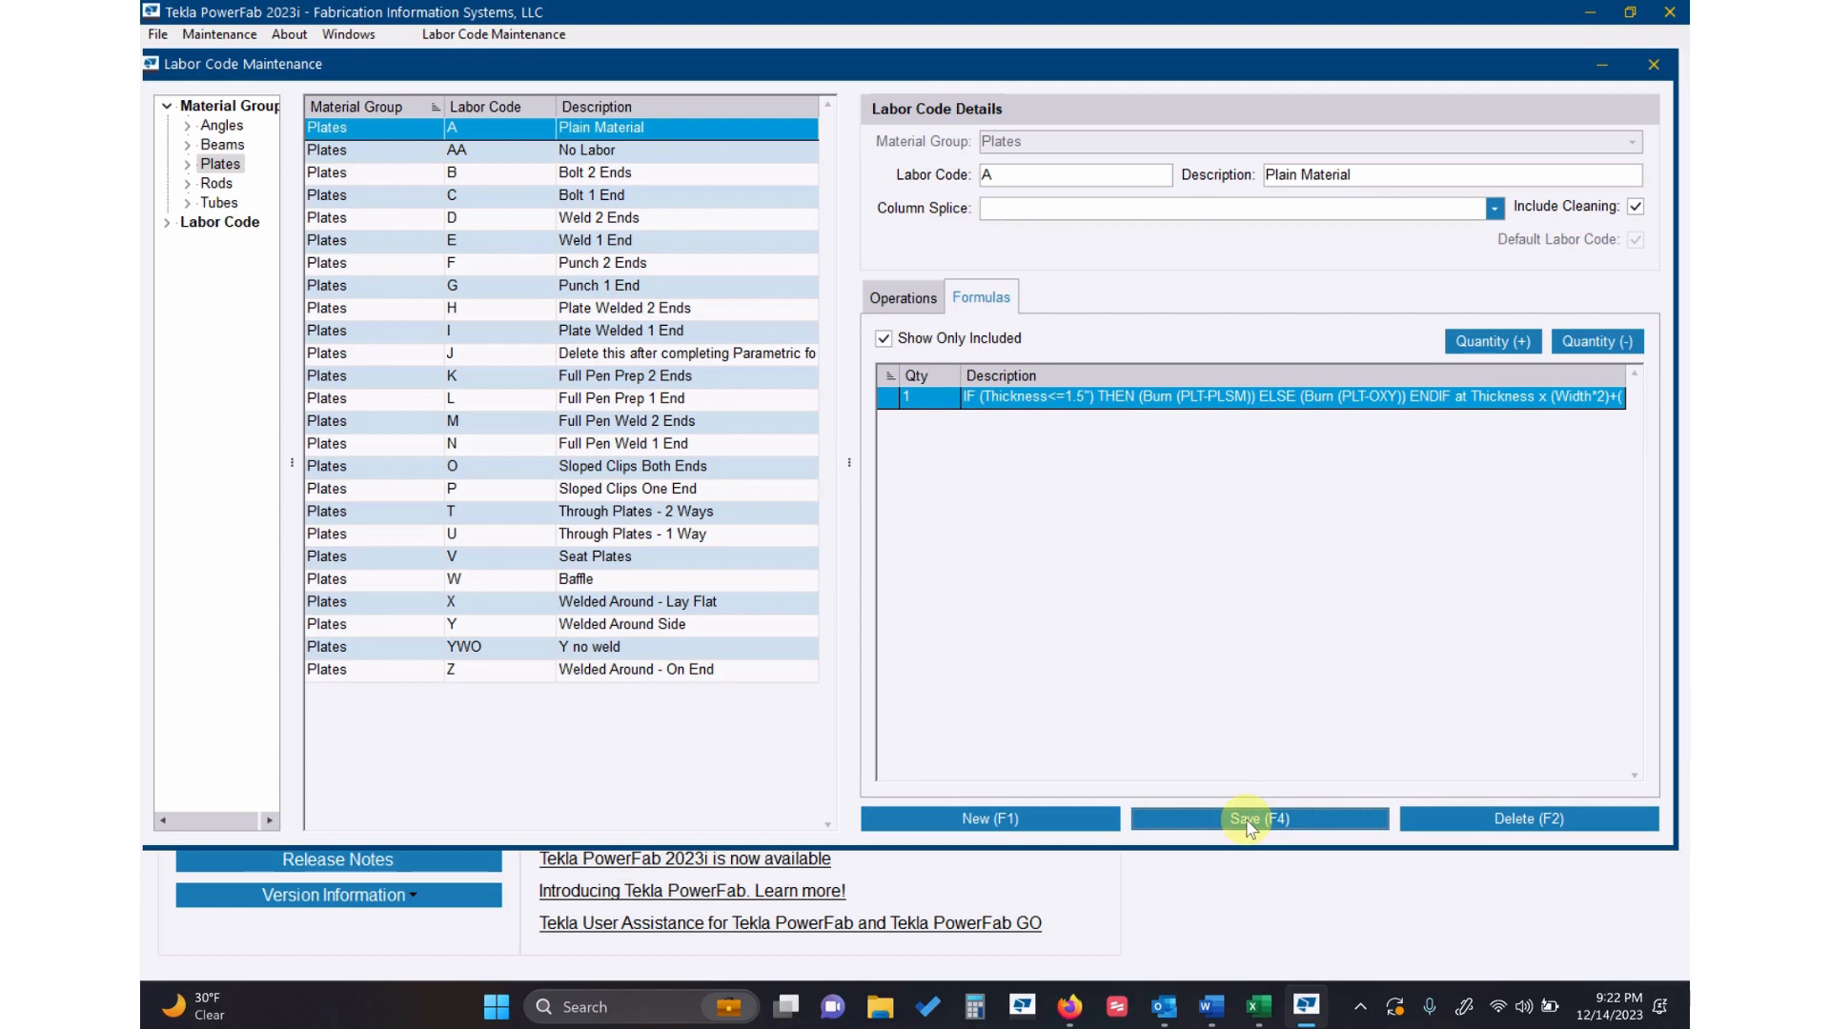
{"action": "left_click", "coordinate": [1247, 825]}
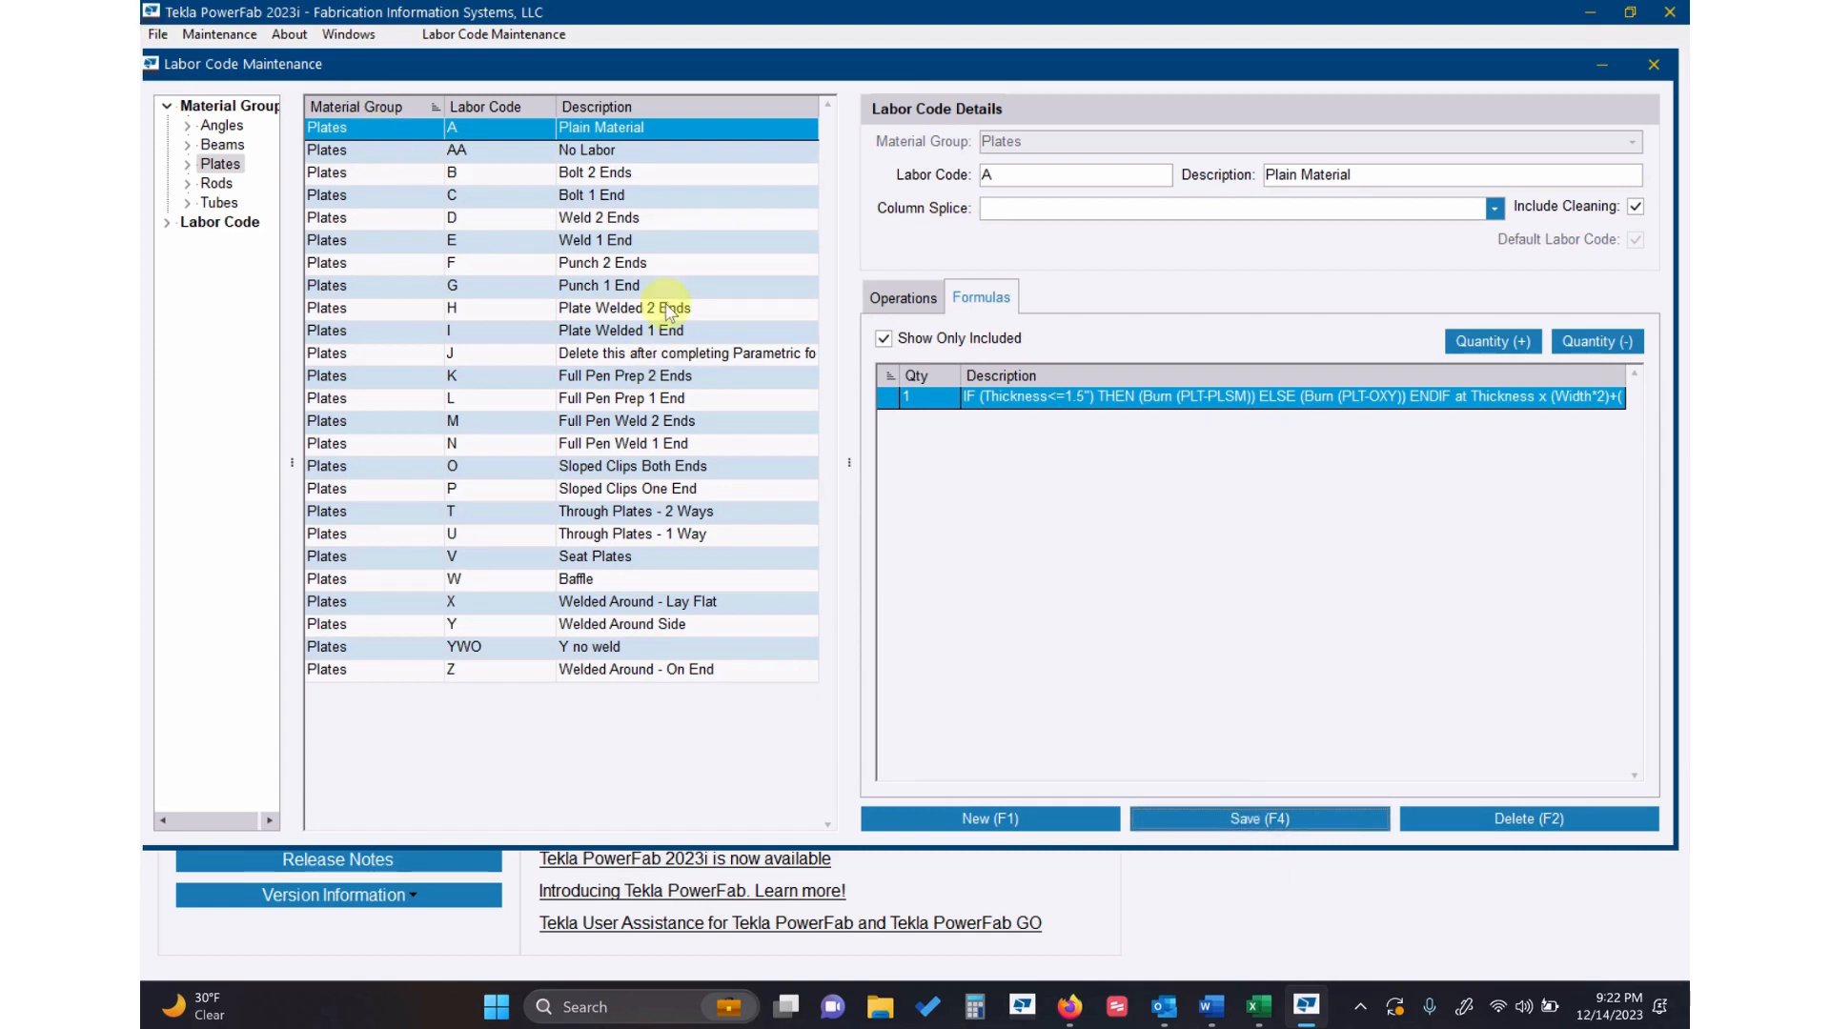